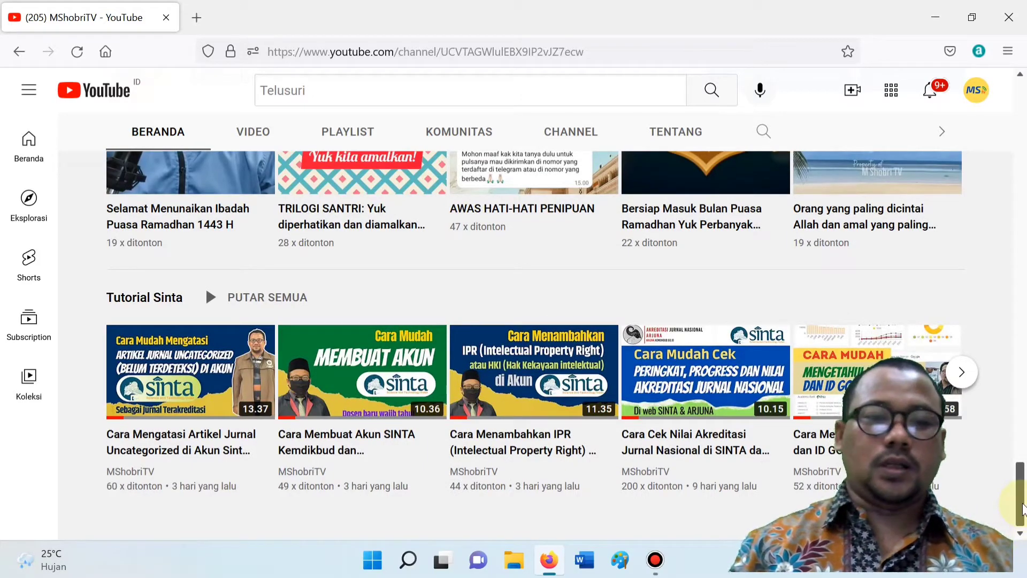
pyautogui.moveTo(1023, 508); pyautogui.dragTo(1024, 160)
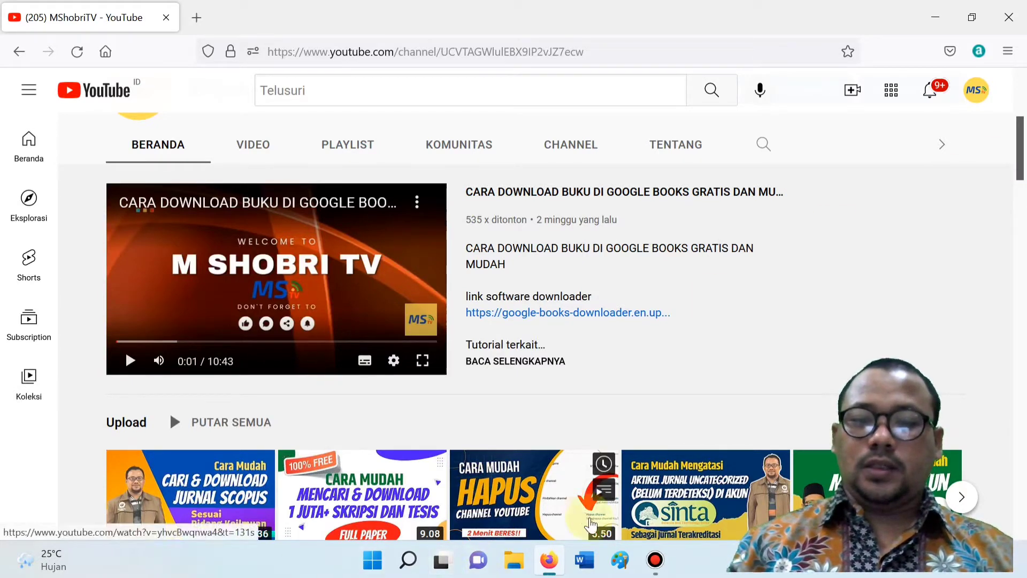
# Switch to Word, create a blank document and enter the lines "Cover" and "Halaman Persetujuan".
pyautogui.click(587, 571)
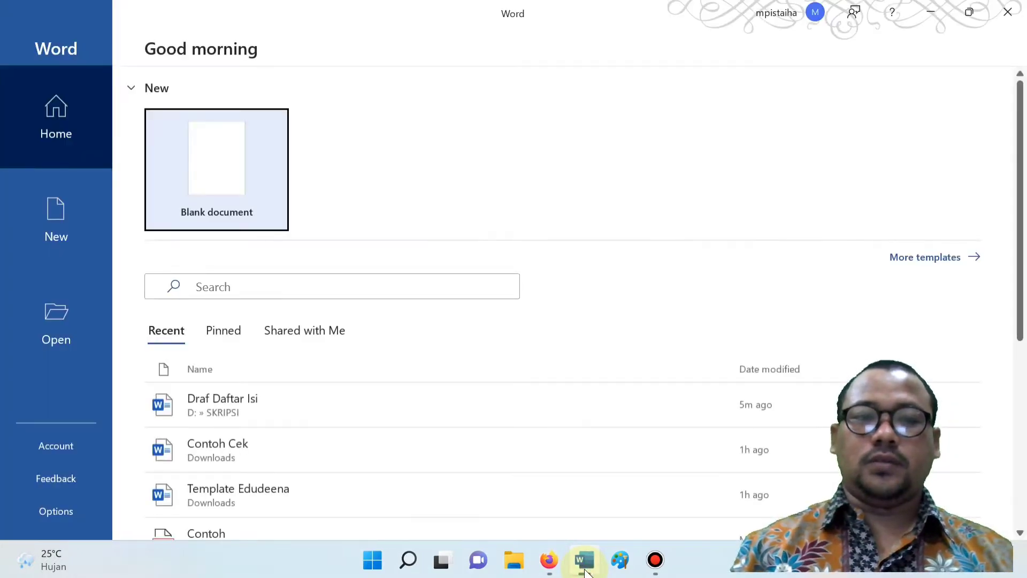
pyautogui.click(229, 155)
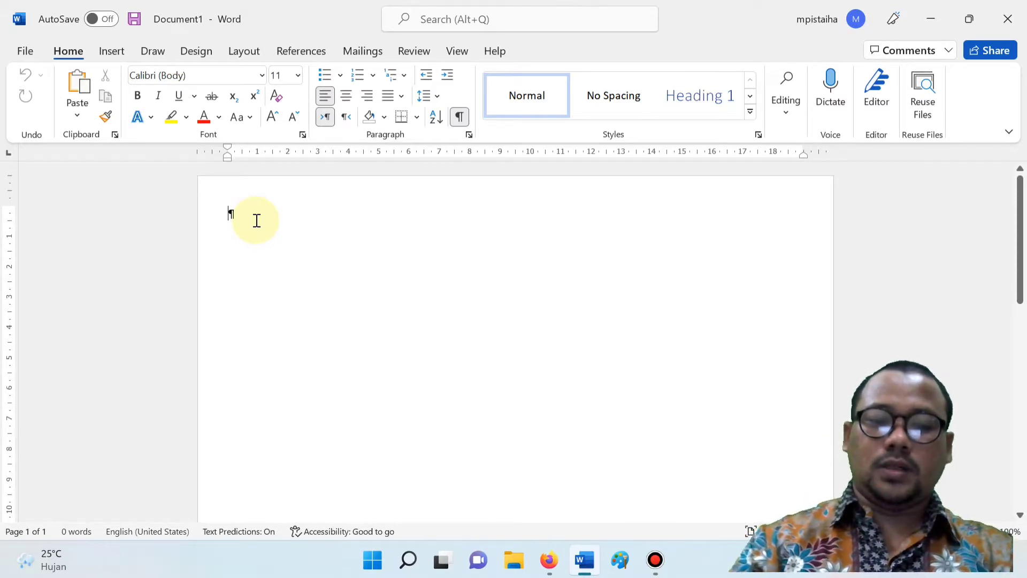
pyautogui.write('Cover')
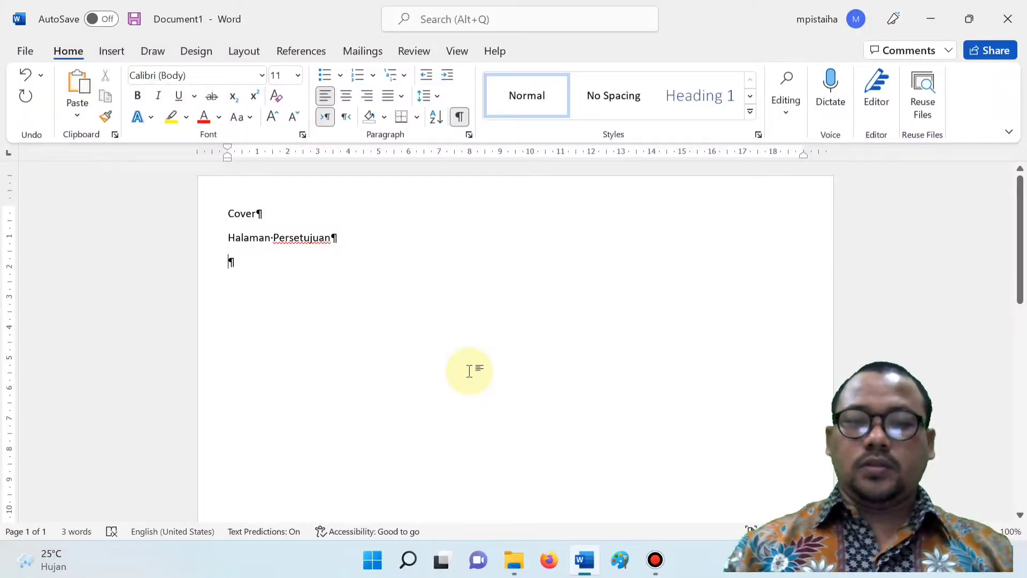
# Switch to File Explorer and open the document "Draf Daftar Isi" from the SKRIPSI folder on drive D.
pyautogui.click(514, 559)
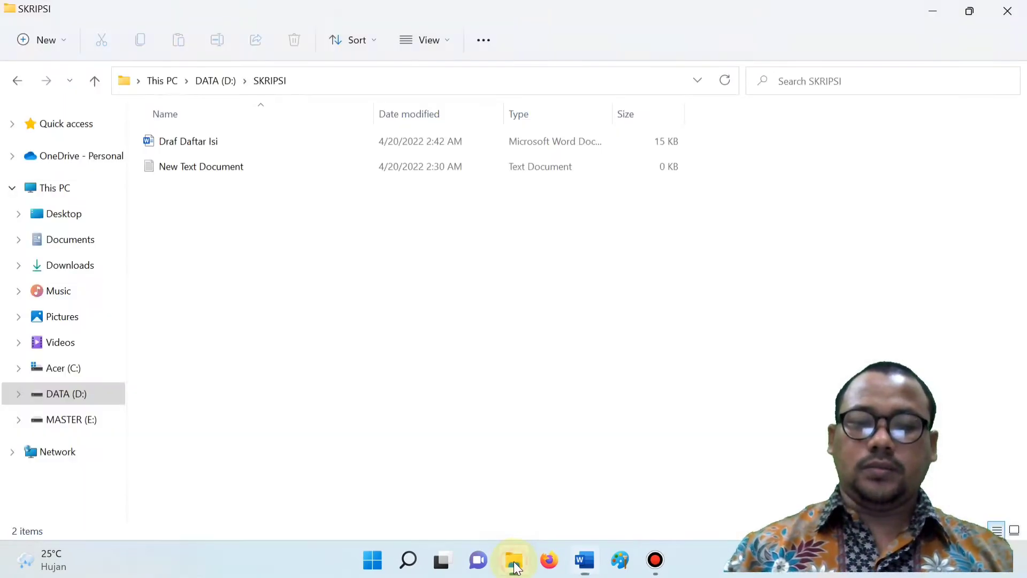
pyautogui.click(279, 274)
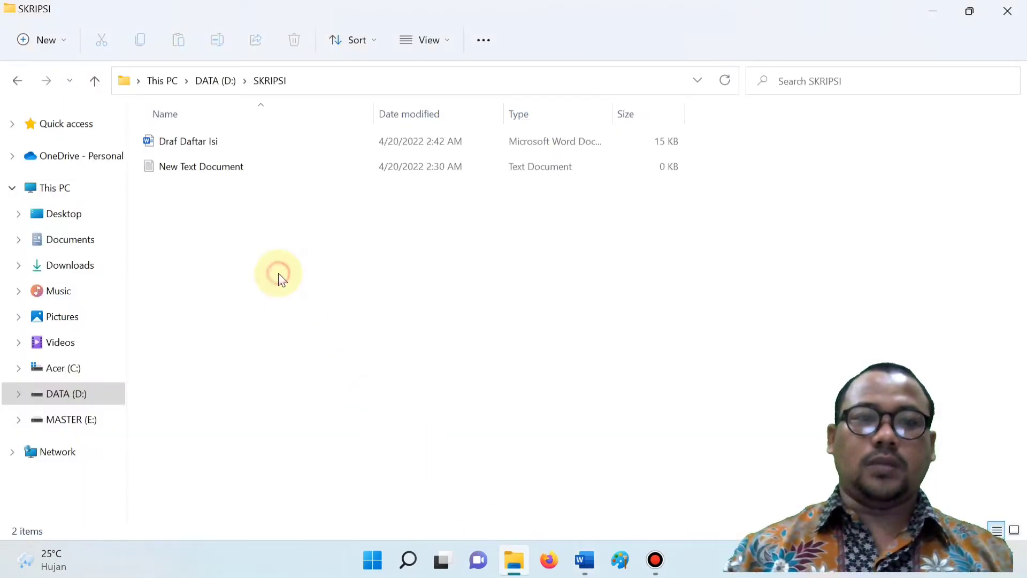
pyautogui.doubleClick(232, 138)
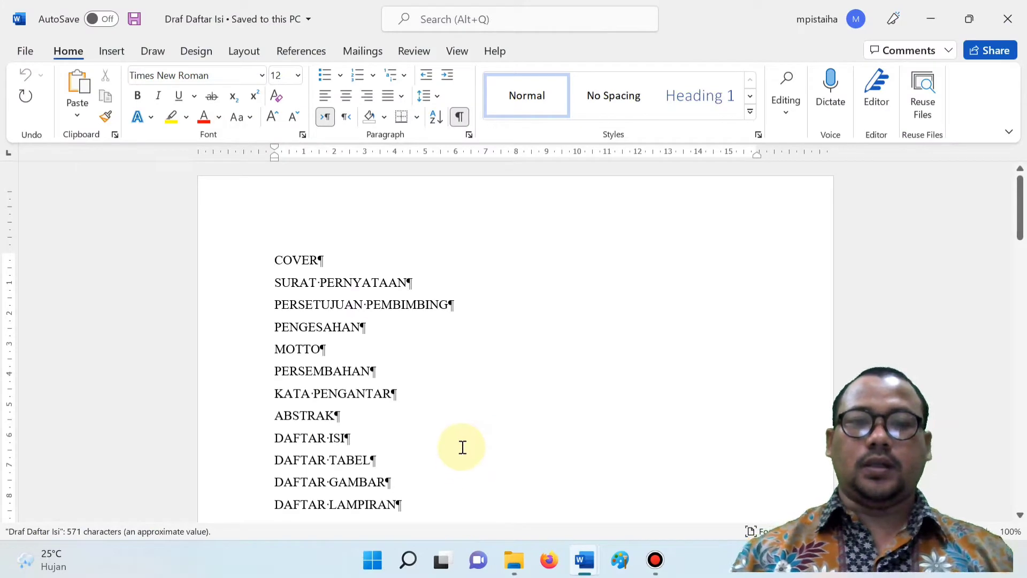
# Review the thesis outline from COVER through the chapter headings and their subheadings to DAFTAR PUSTAKA.
pyautogui.scroll(-3, 464, 406)
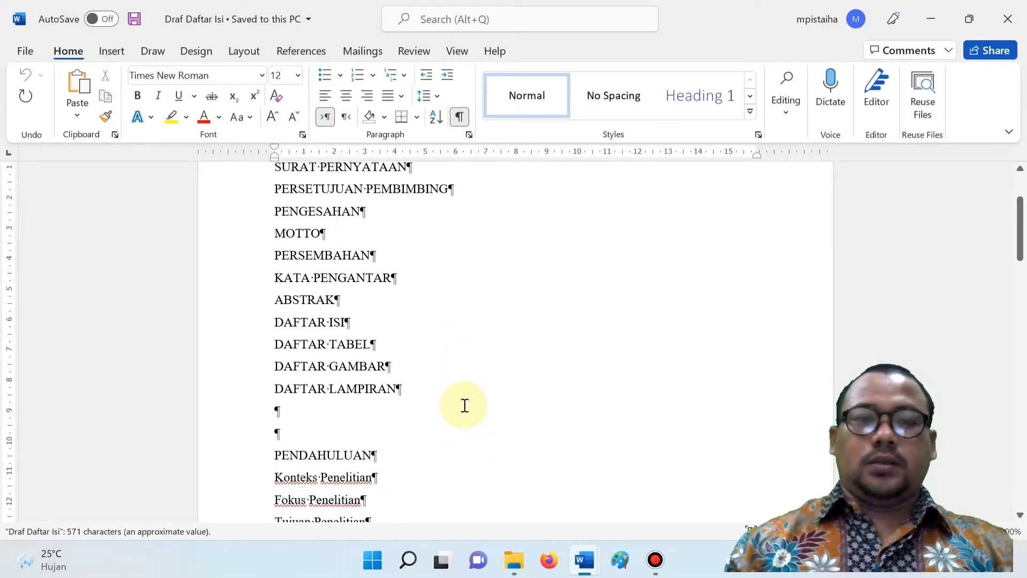
pyautogui.scroll(-5, 464, 406)
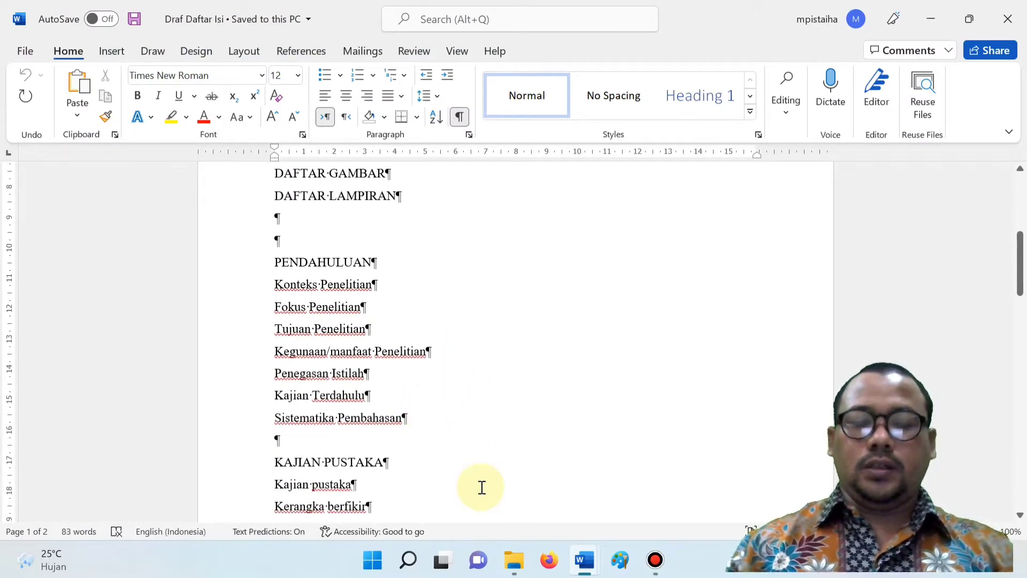
pyautogui.scroll(-4, 457, 472)
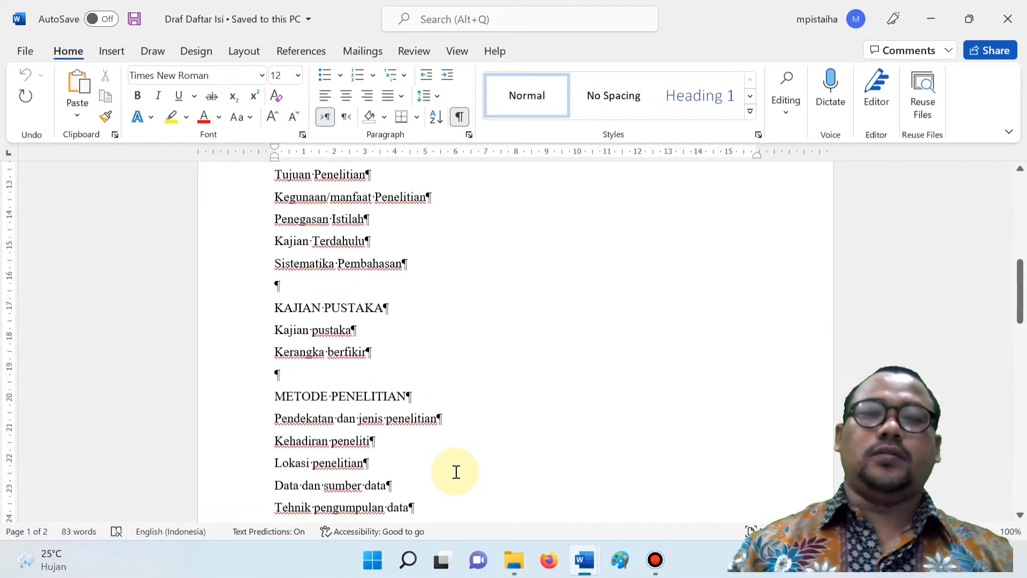
pyautogui.scroll(-8, 456, 472)
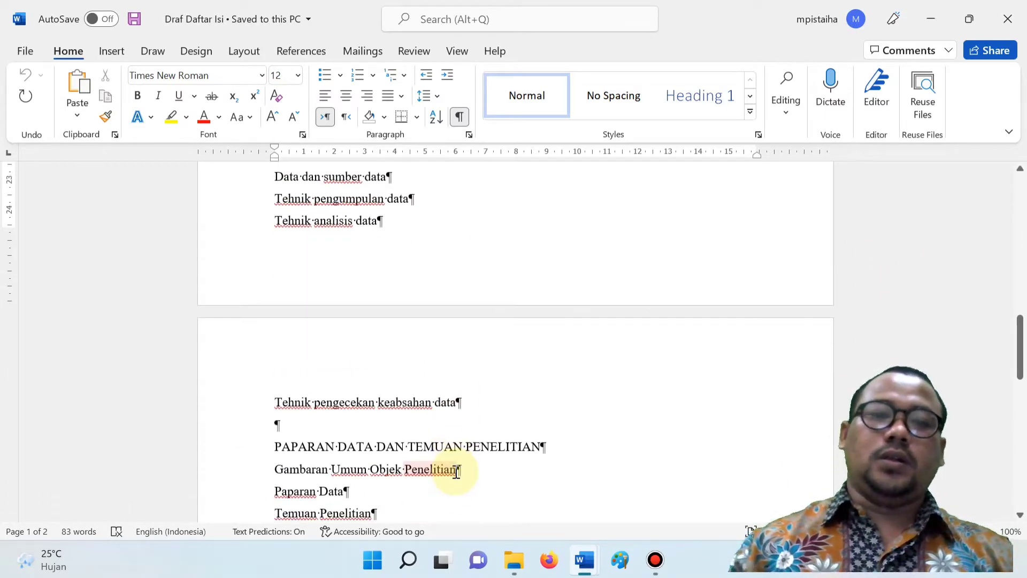
pyautogui.scroll(-10, 456, 472)
pyautogui.scroll(16, 455, 471)
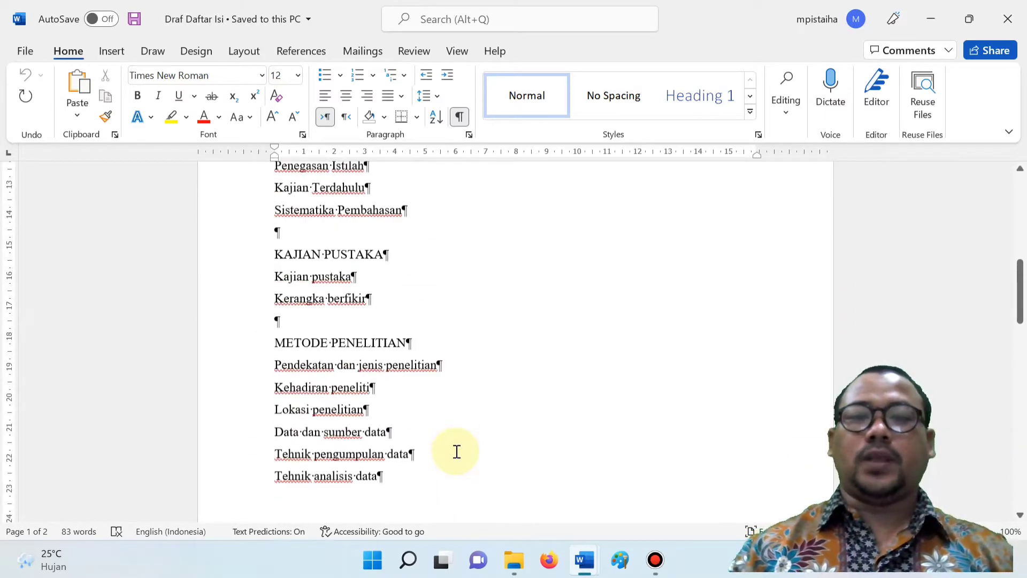
pyautogui.scroll(13, 457, 451)
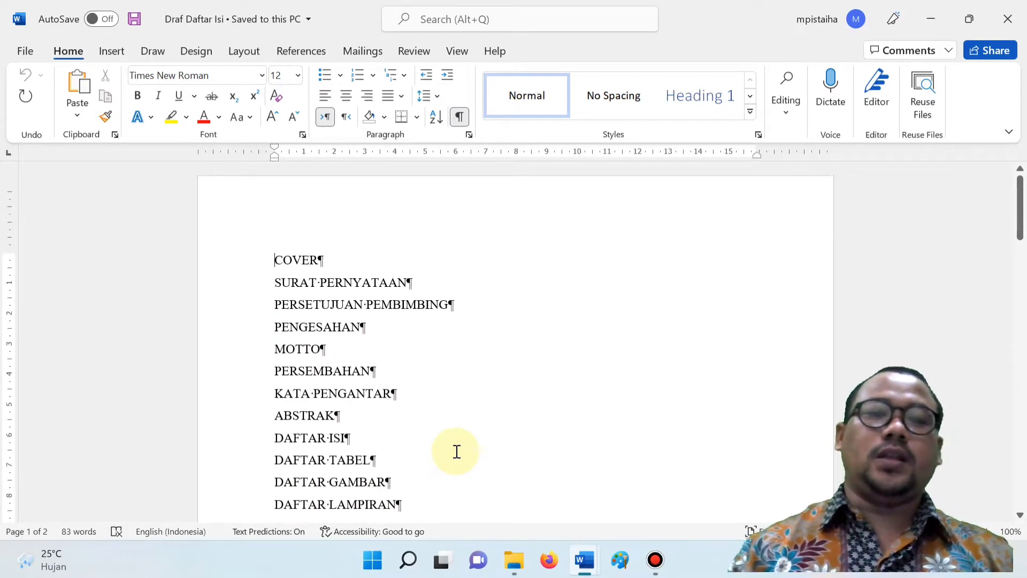
pyautogui.scroll(-2, 456, 452)
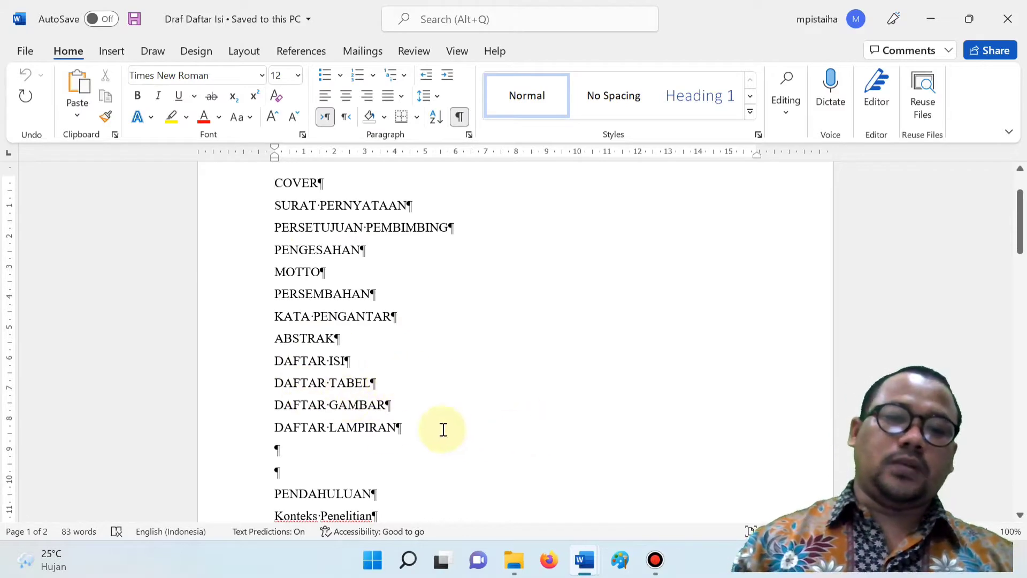
pyautogui.scroll(-2, 396, 423)
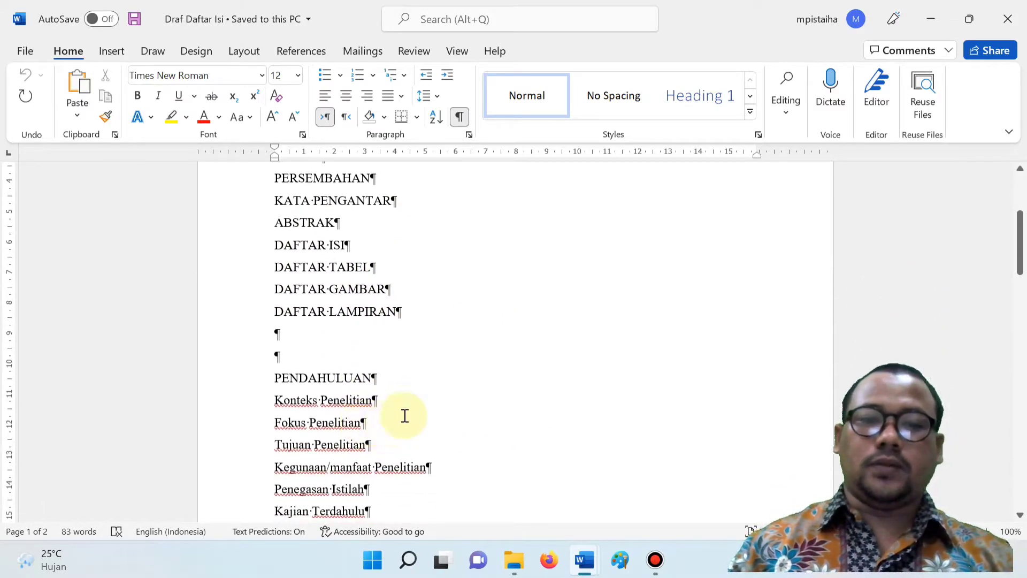
pyautogui.scroll(-1, 405, 416)
pyautogui.scroll(-2, 436, 315)
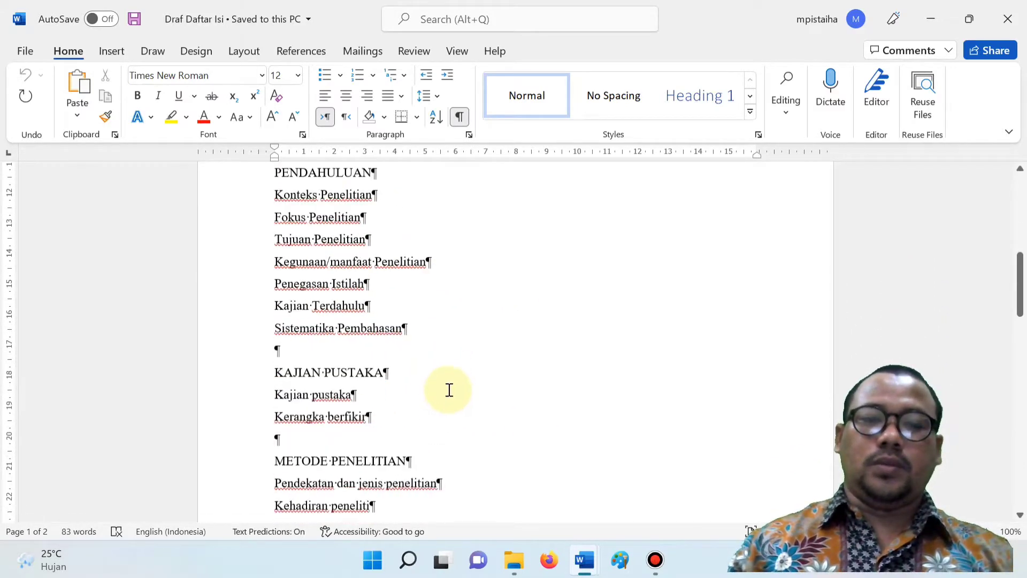
pyautogui.scroll(-2, 393, 367)
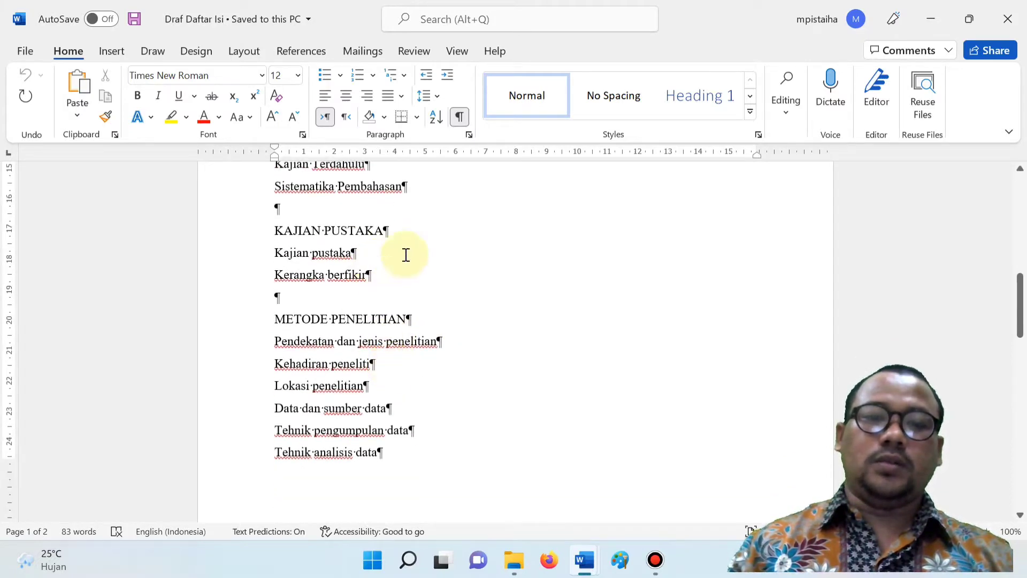
pyautogui.scroll(-1, 437, 386)
pyautogui.scroll(-5, 383, 471)
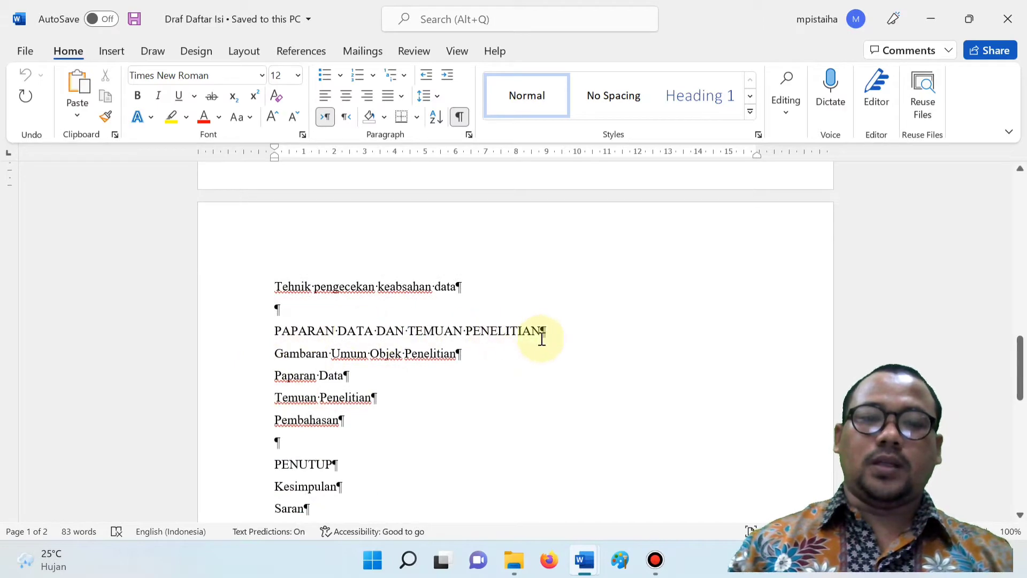
pyautogui.scroll(-2, 529, 401)
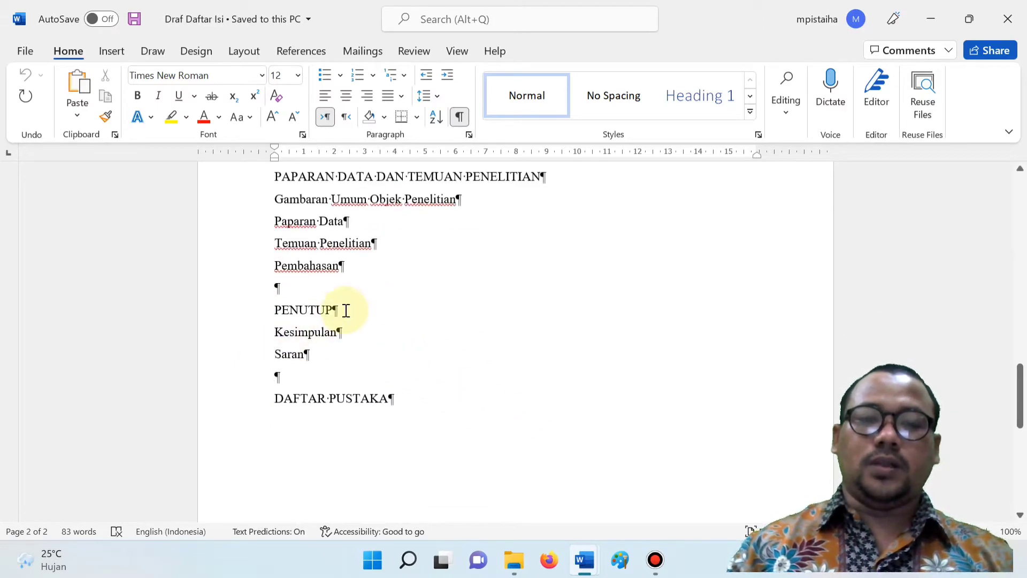
pyautogui.scroll(13, 415, 312)
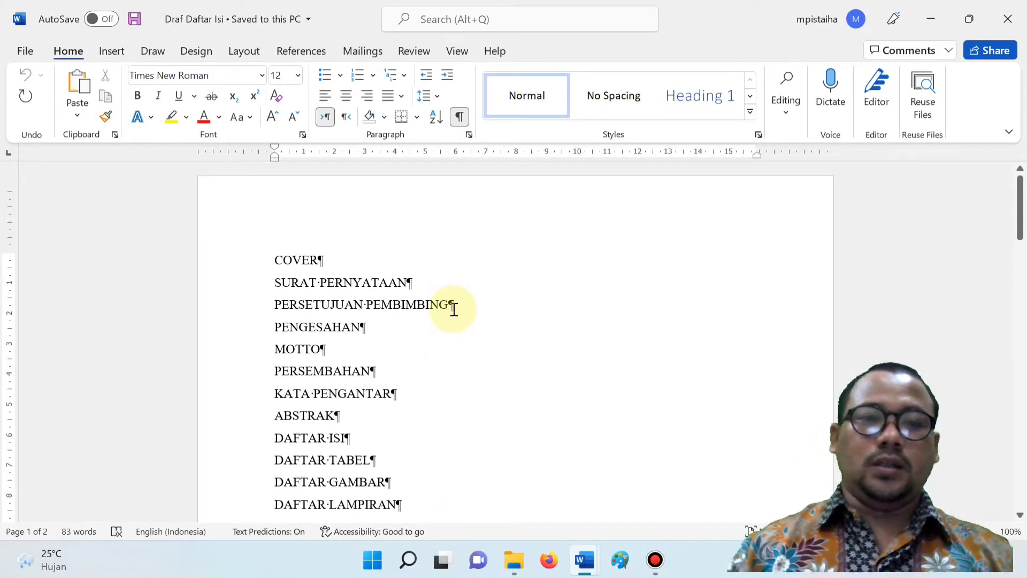
# Select the lines from COVER to DAFTAR LAMPIRAN together with the headings PENDAHULUAN, KAJIAN PUSTAKA and METODE PENELITIAN.
pyautogui.scroll(-1, 484, 351)
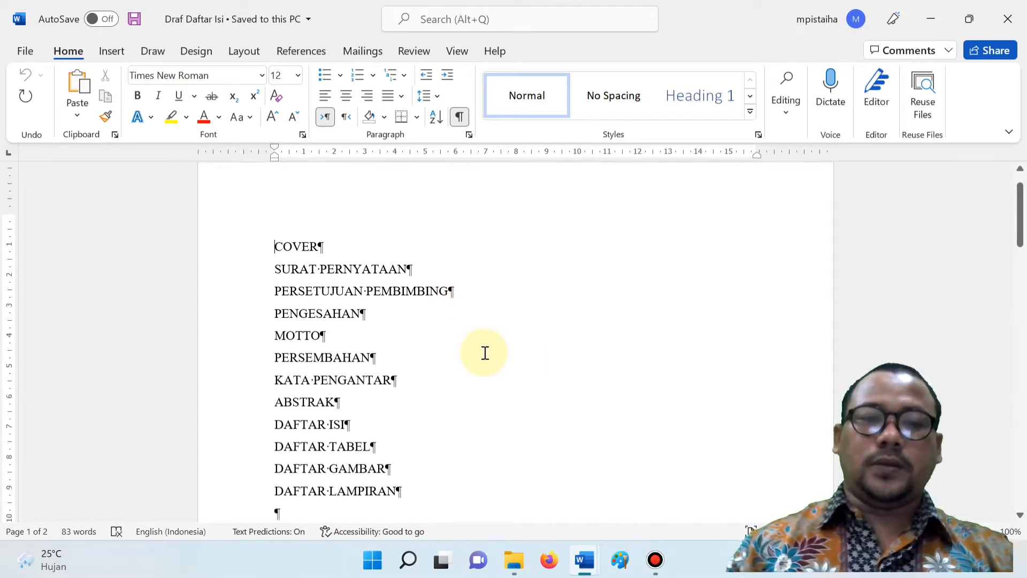
pyautogui.moveTo(275, 183); pyautogui.dragTo(417, 431)
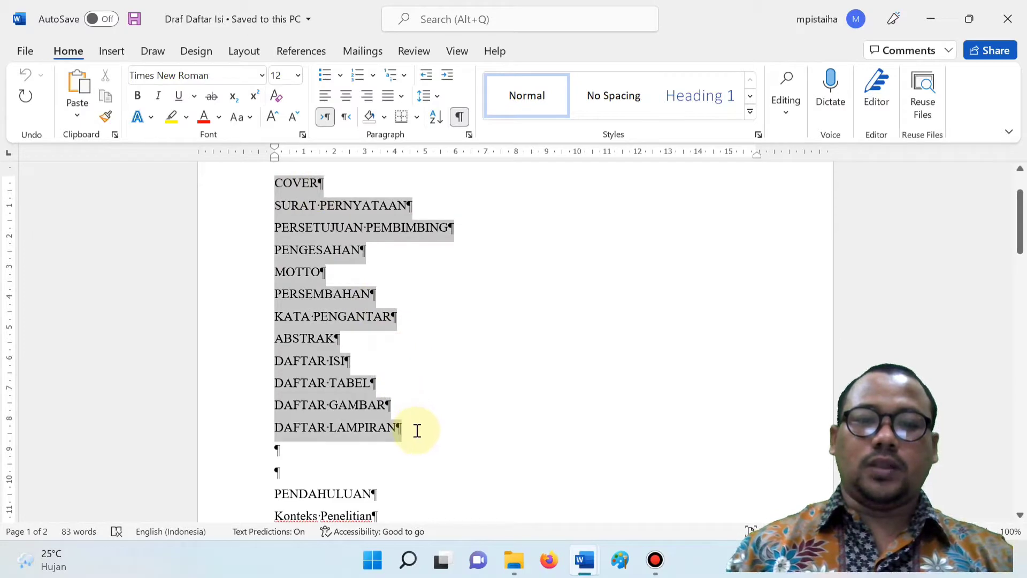
pyautogui.scroll(-1, 484, 459)
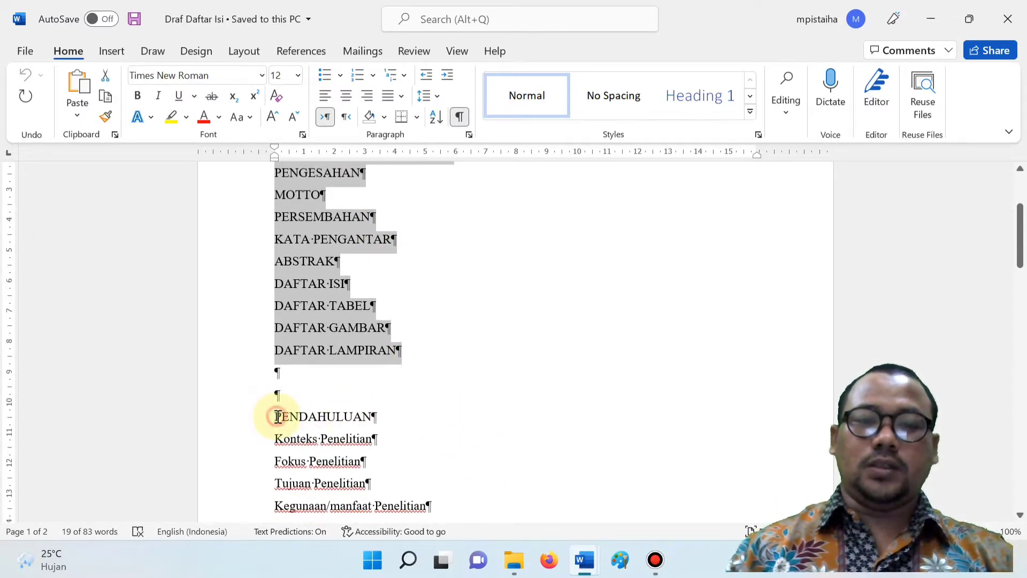
pyautogui.moveTo(277, 417); pyautogui.dragTo(390, 427)
pyautogui.scroll(-2, 393, 425)
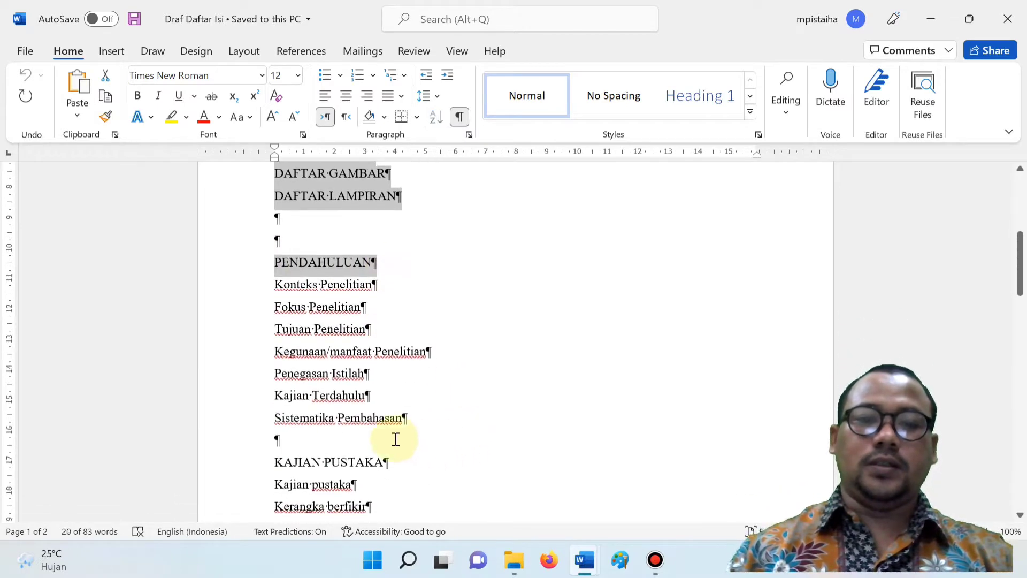
pyautogui.moveTo(275, 467); pyautogui.dragTo(390, 461)
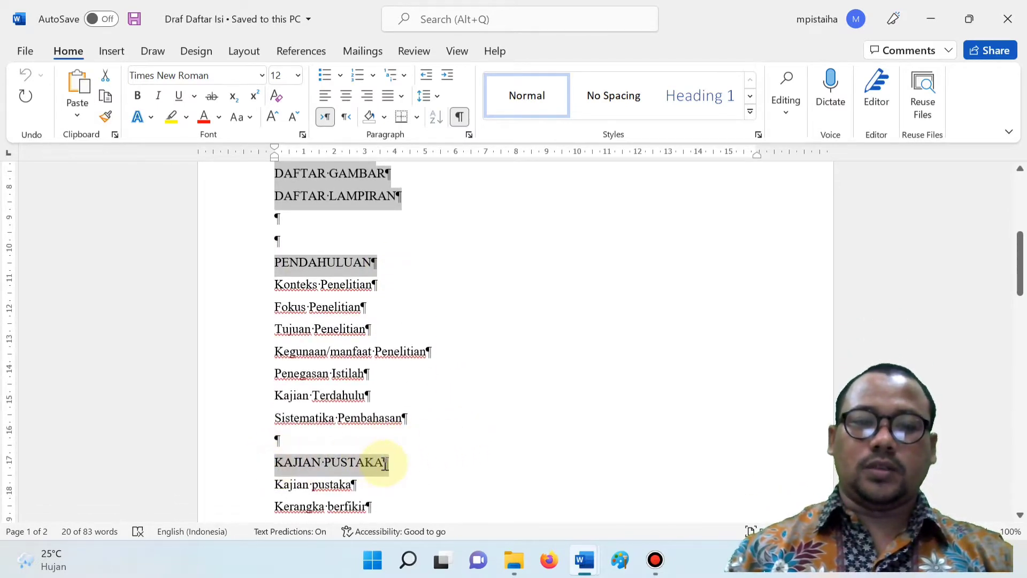
pyautogui.scroll(-2, 438, 478)
pyautogui.scroll(-2, 439, 476)
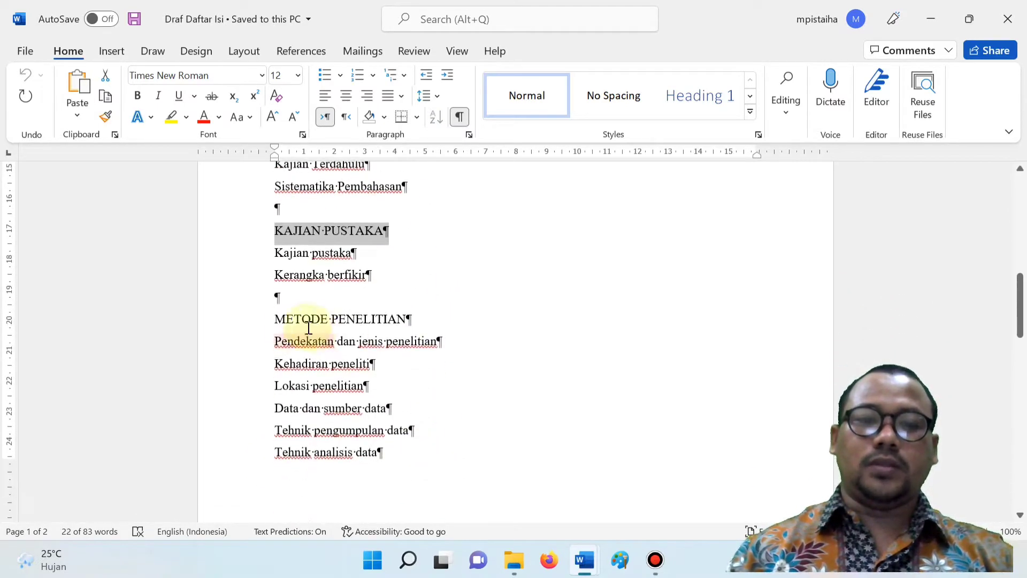
pyautogui.moveTo(274, 320); pyautogui.dragTo(413, 319)
# Add the headings PAPARAN DATA DAN TEMUAN PENELITIAN, PENUTUP and DAFTAR PUSTAKA to the current selection.
pyautogui.scroll(-5, 519, 386)
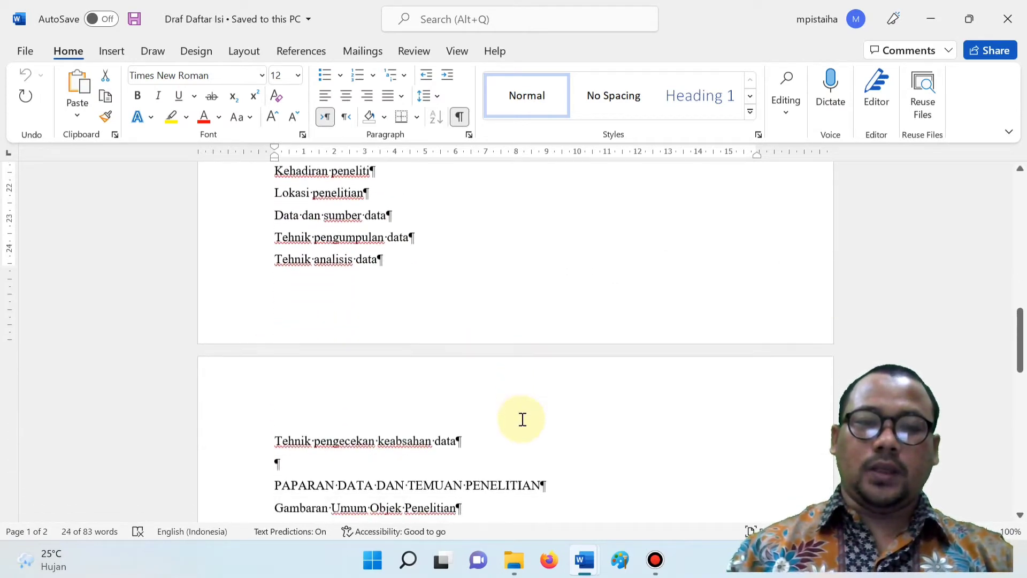
pyautogui.scroll(7, 523, 420)
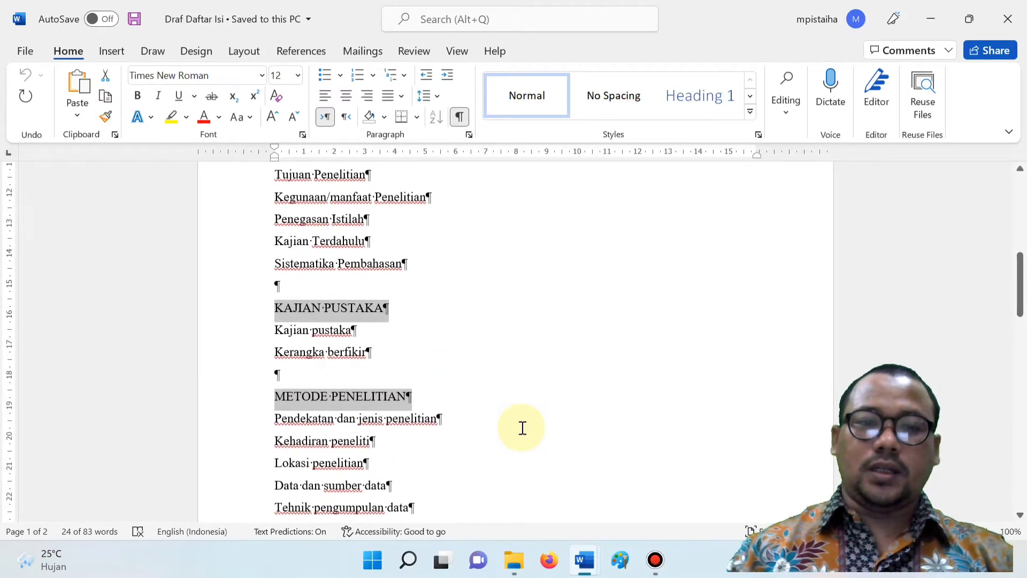
pyautogui.scroll(-6, 525, 436)
pyautogui.scroll(-2, 481, 434)
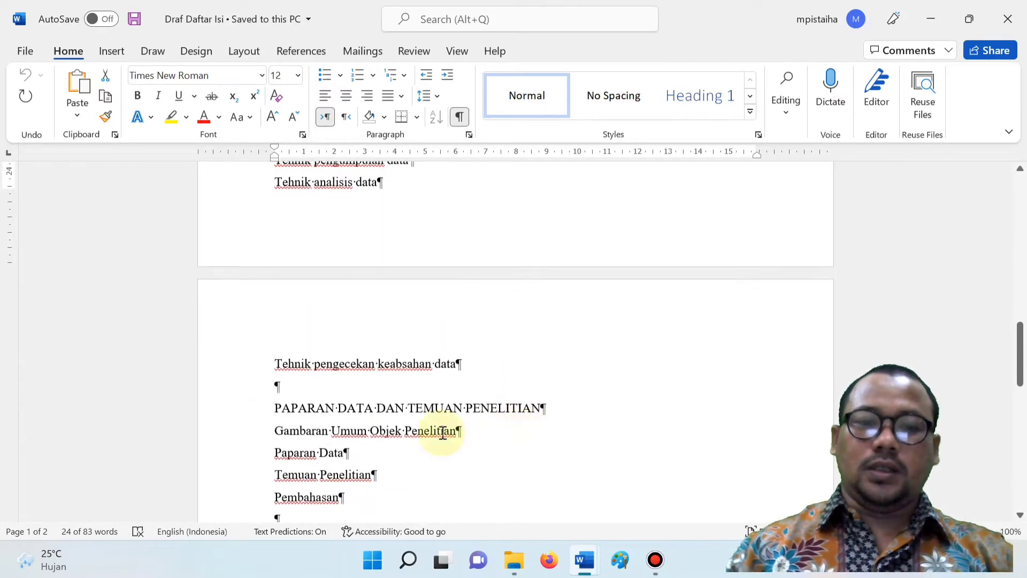
pyautogui.moveTo(276, 409); pyautogui.dragTo(546, 409)
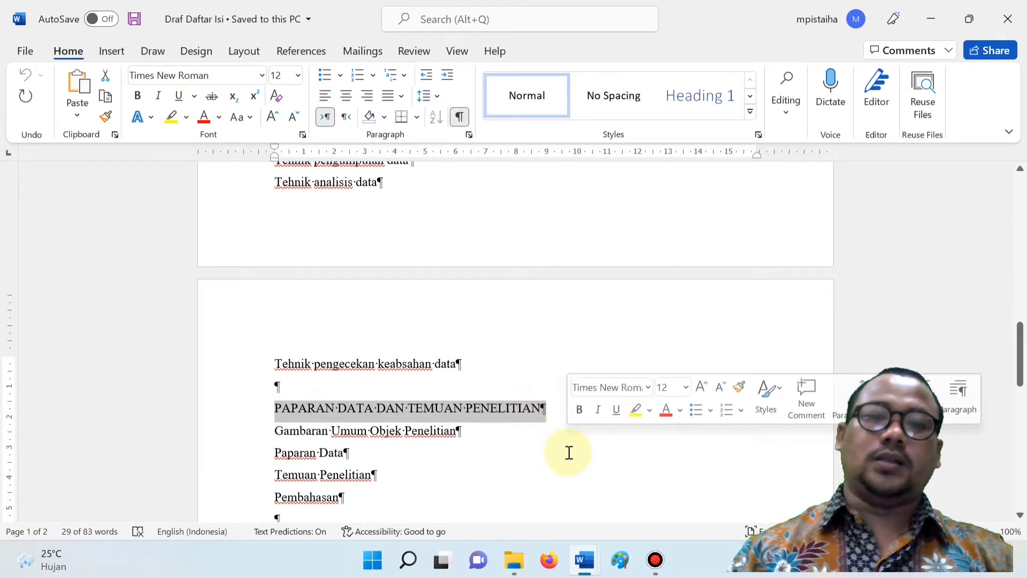
pyautogui.scroll(-5, 569, 452)
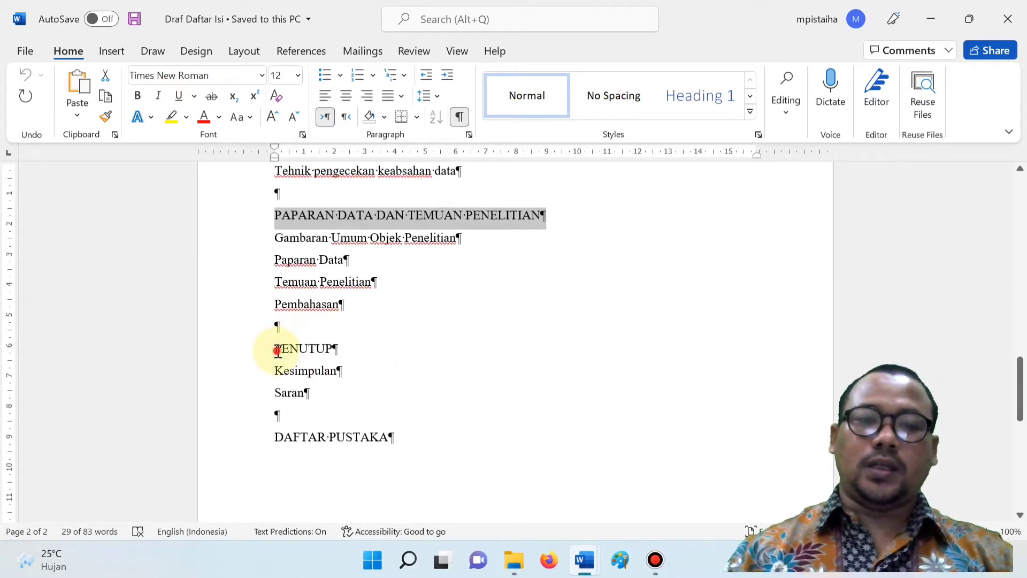
pyautogui.moveTo(277, 351); pyautogui.dragTo(352, 354)
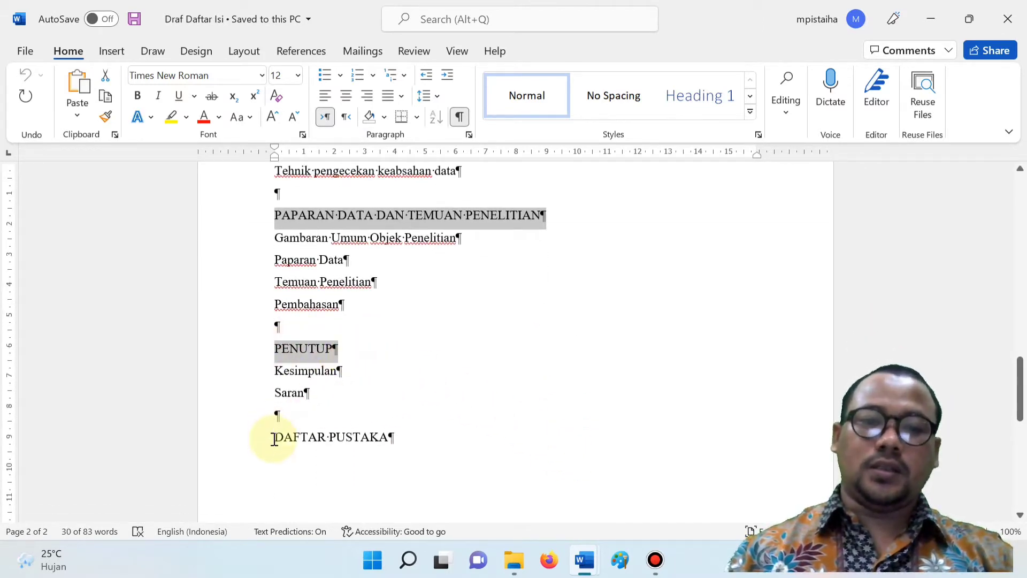
pyautogui.moveTo(274, 439); pyautogui.dragTo(399, 438)
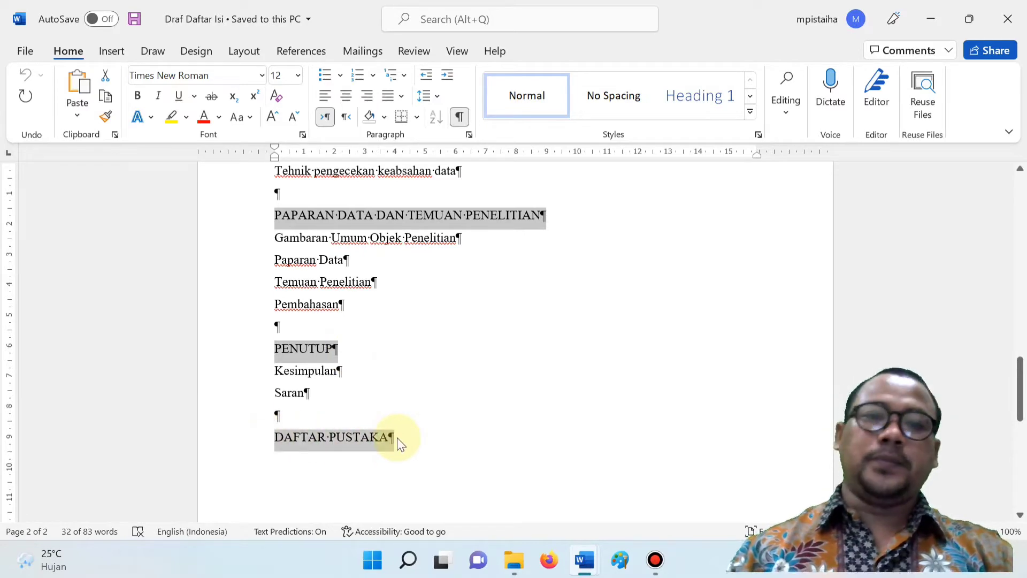
# Apply the Heading 1 style to all selected headings from COVER to DAFTAR PUSTAKA.
pyautogui.scroll(8, 398, 438)
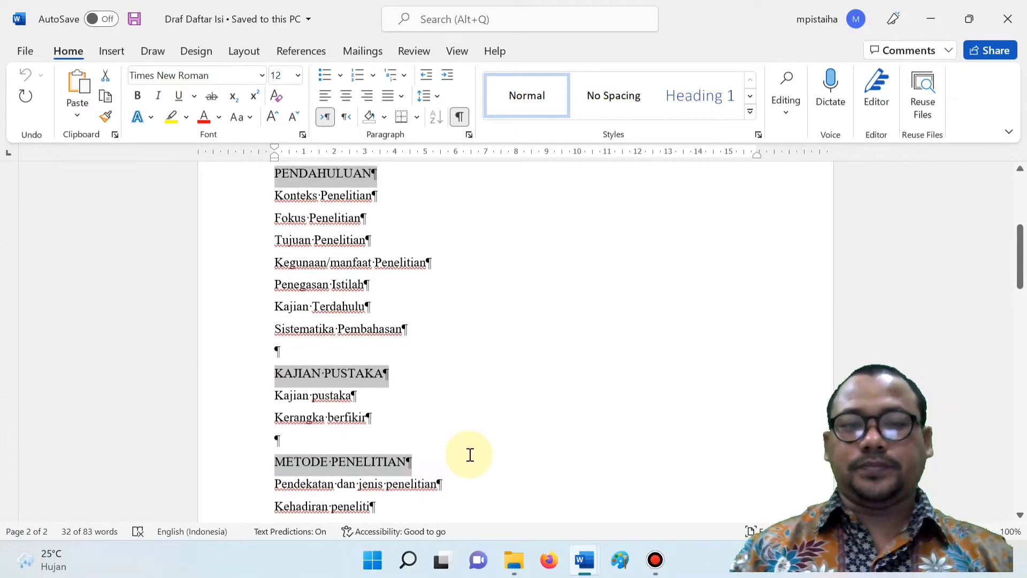
pyautogui.scroll(6, 471, 458)
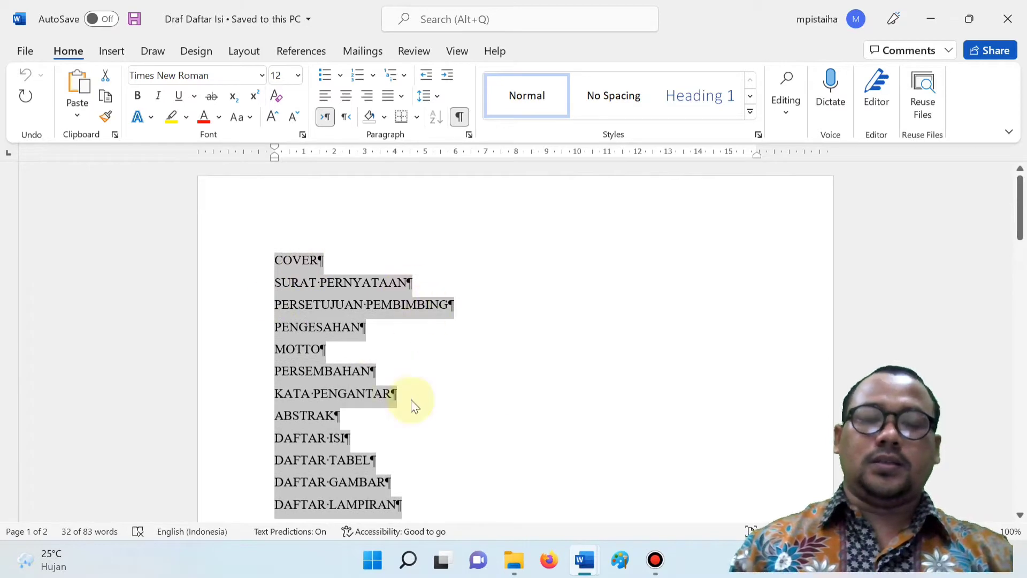
pyautogui.scroll(-3, 415, 406)
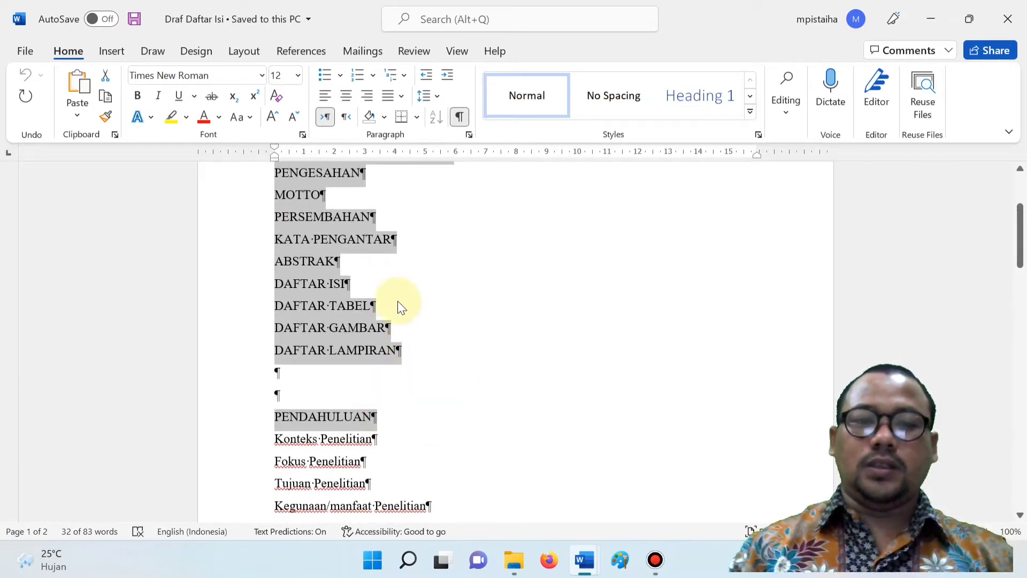
pyautogui.scroll(3, 399, 307)
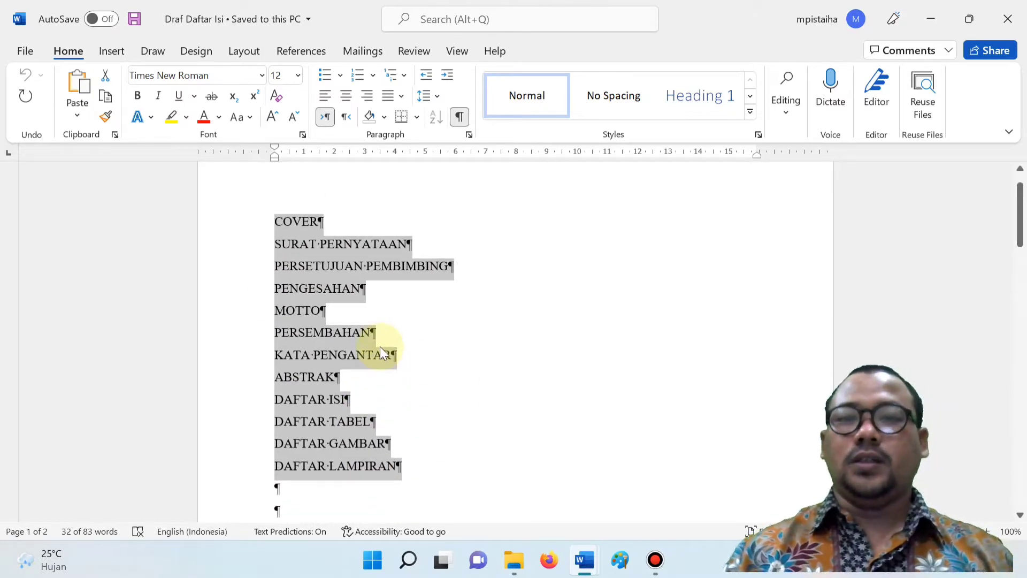
pyautogui.click(698, 103)
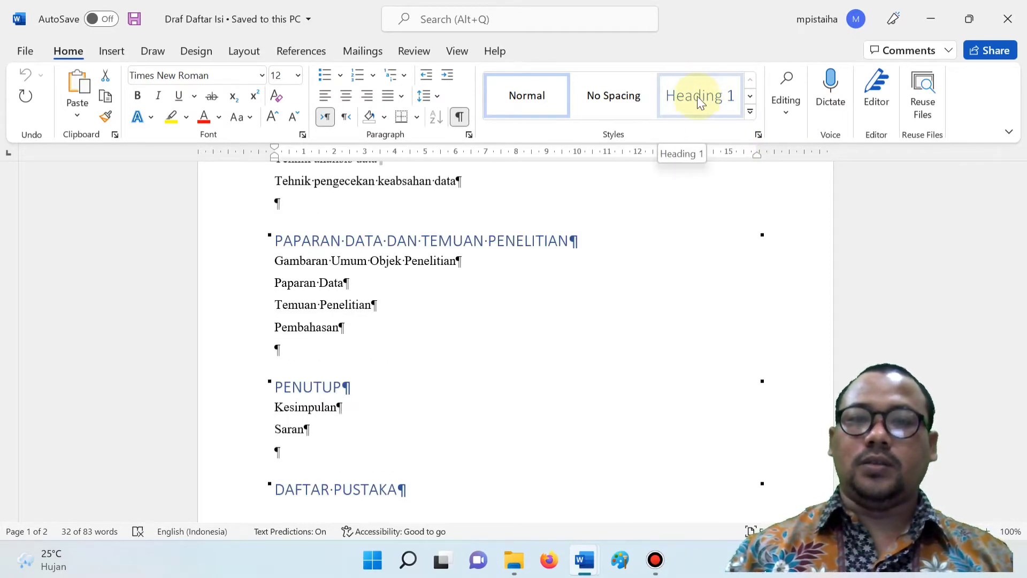
pyautogui.click(697, 103)
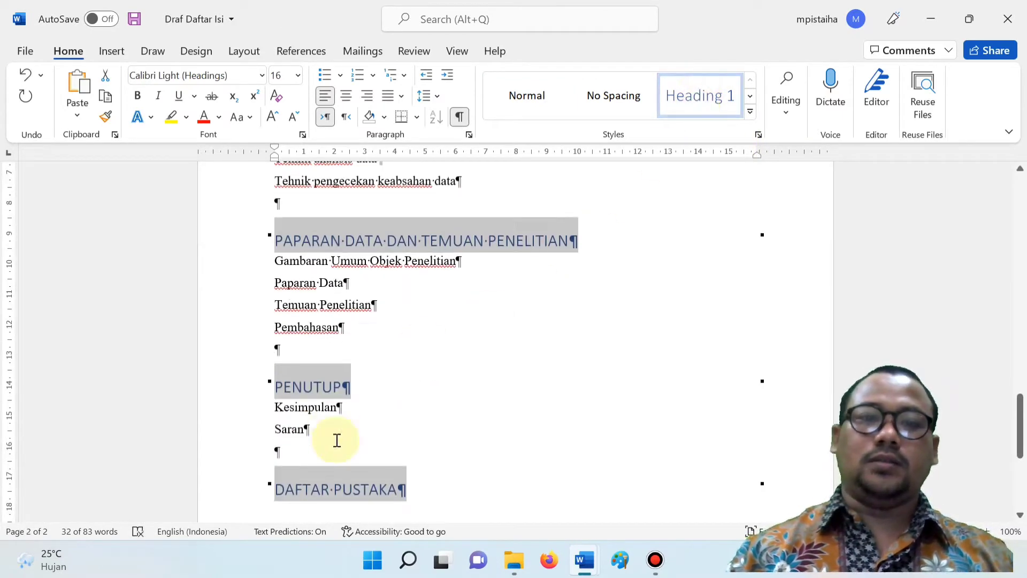
pyautogui.scroll(20, 560, 412)
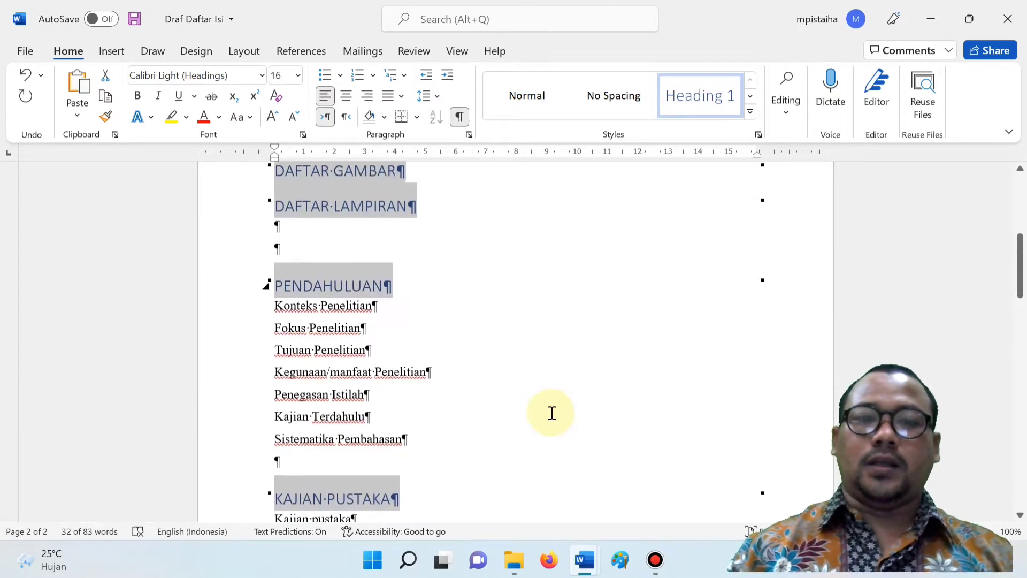
pyautogui.scroll(5, 533, 409)
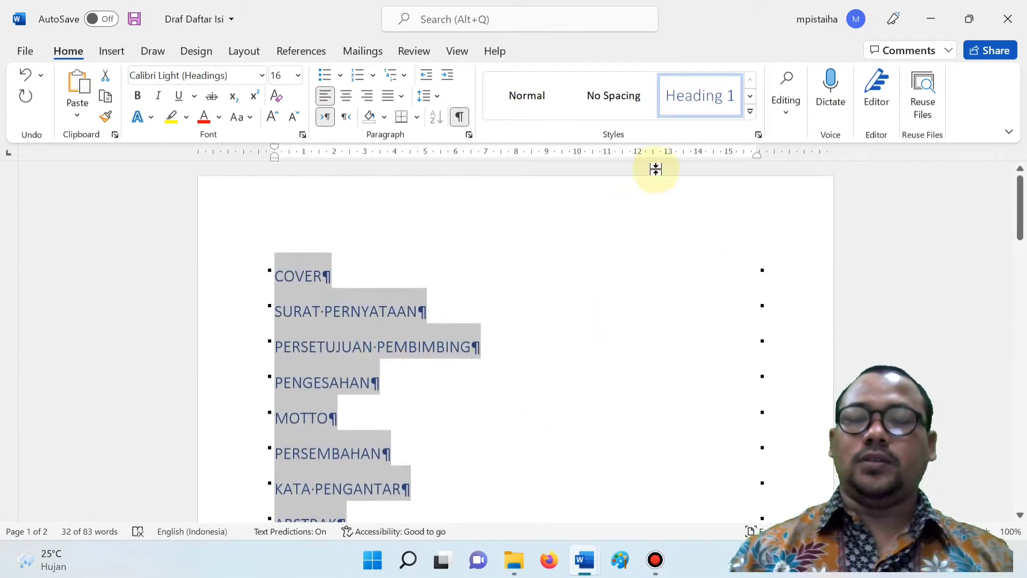
# Modify the Heading 1 style to use Times New Roman (Headings CS), size 12, in black (Text 1).
pyautogui.click(701, 100)
pyautogui.rightClick(702, 102)
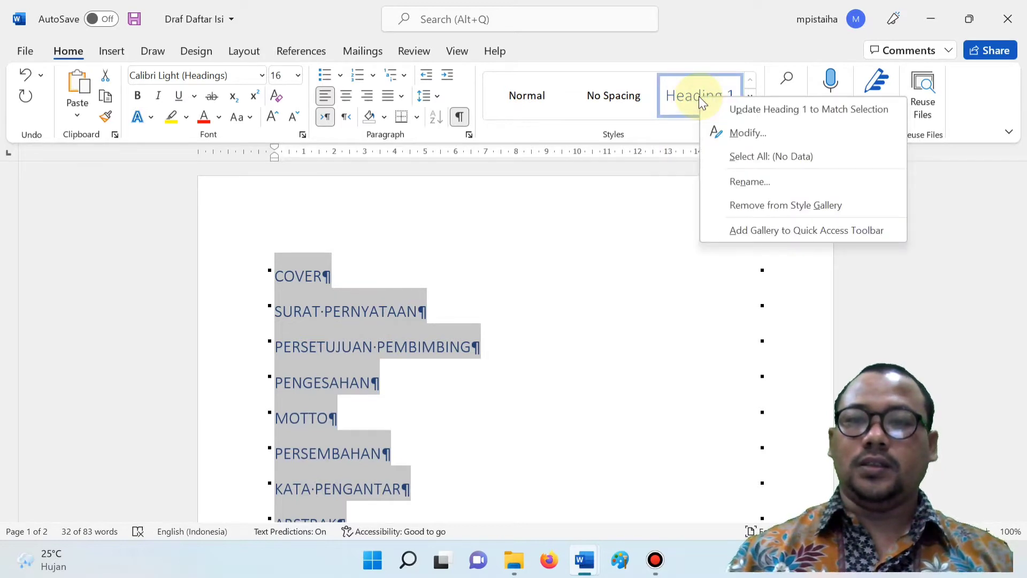
pyautogui.click(747, 133)
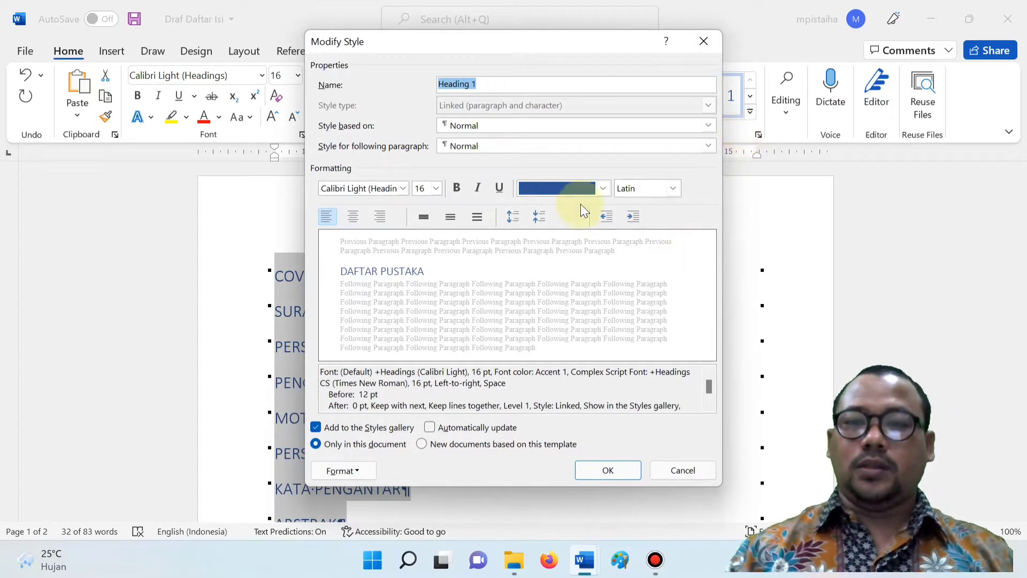
pyautogui.click(605, 188)
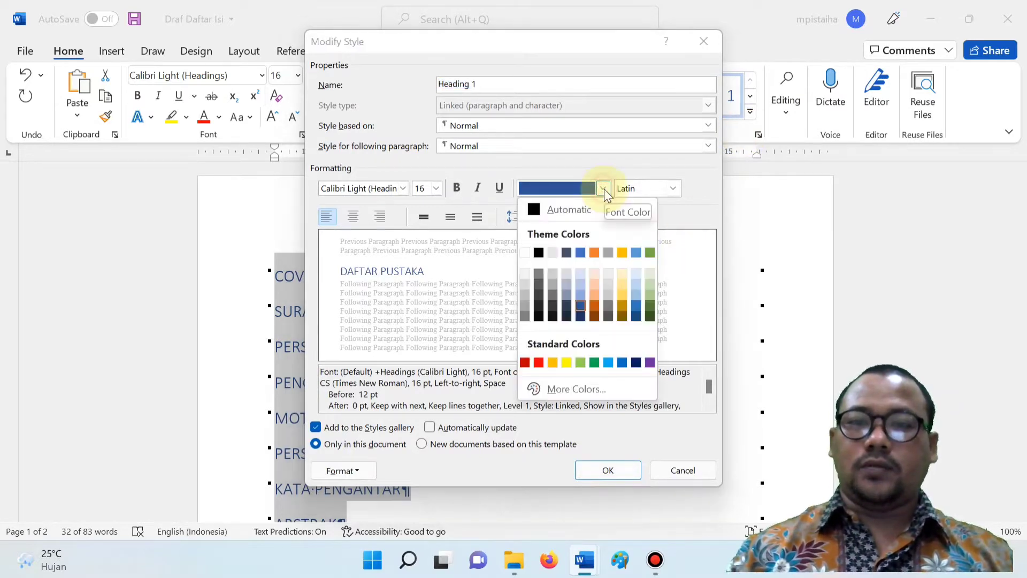
pyautogui.click(542, 259)
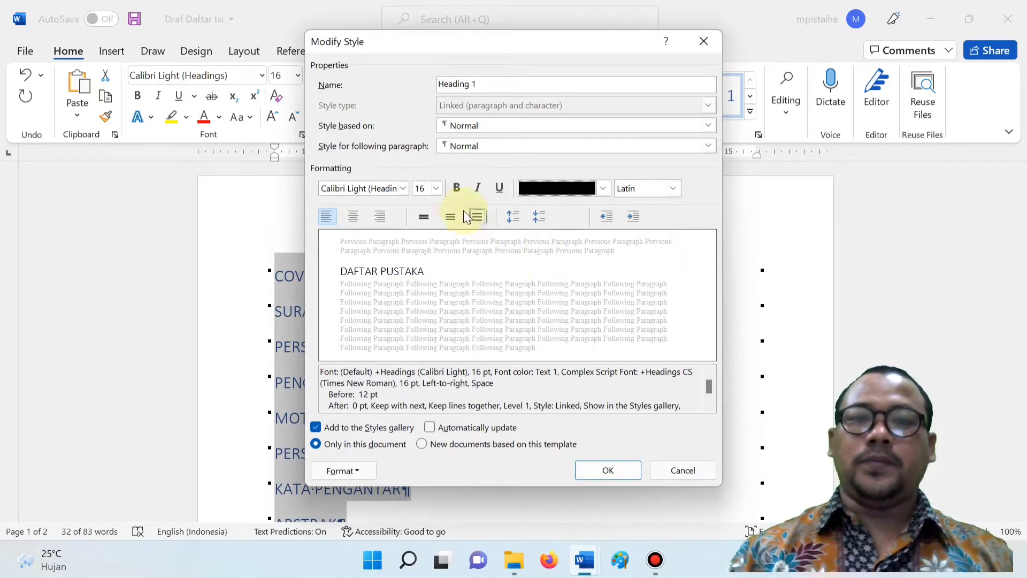
pyautogui.click(438, 190)
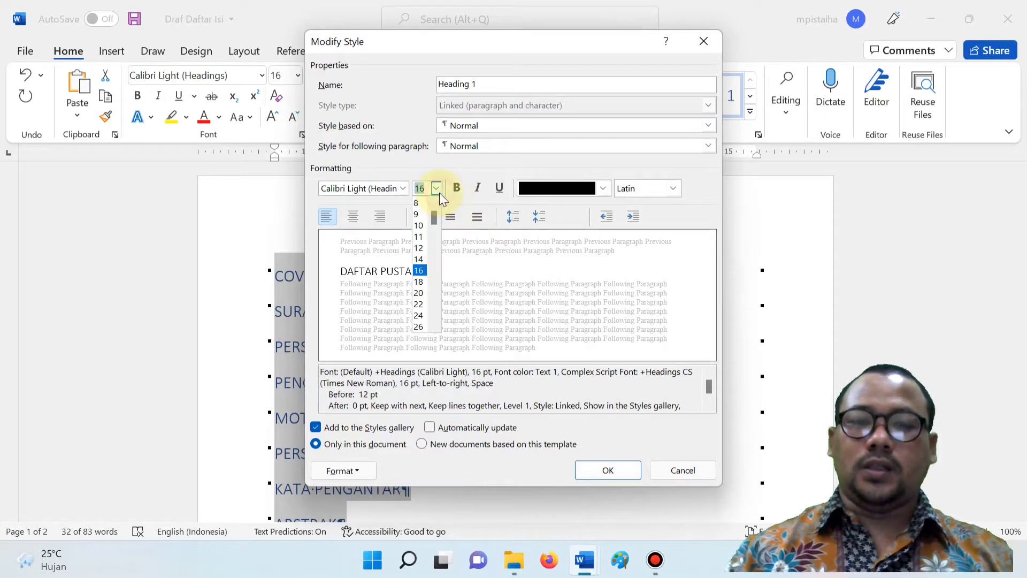
pyautogui.click(420, 248)
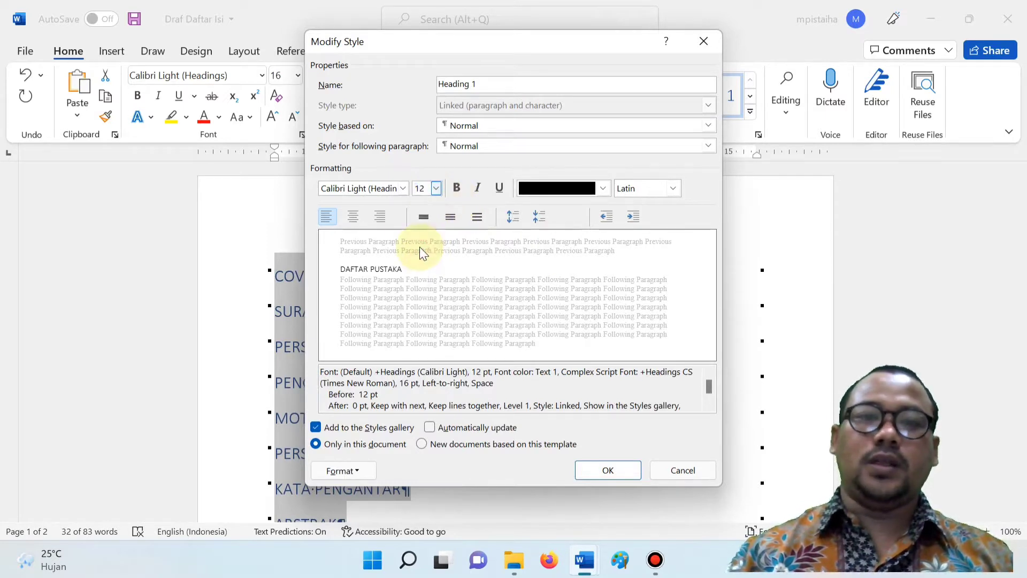
pyautogui.click(403, 190)
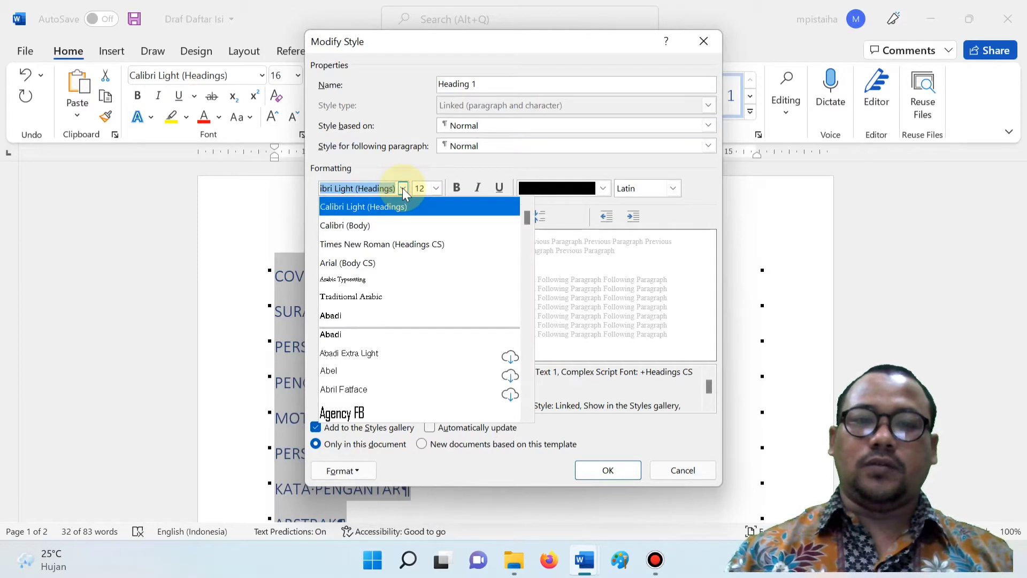
pyautogui.click(401, 244)
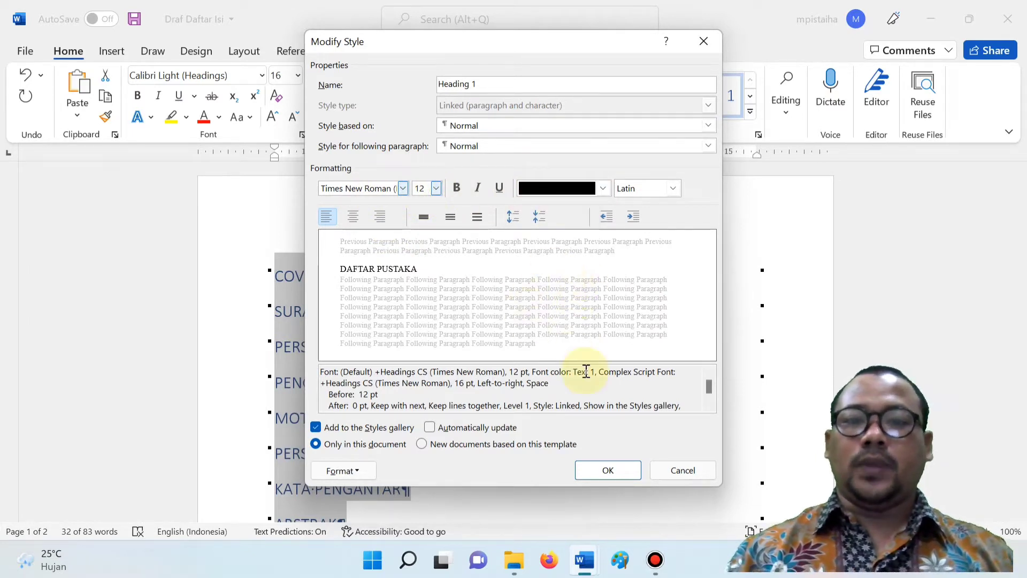
pyautogui.click(621, 474)
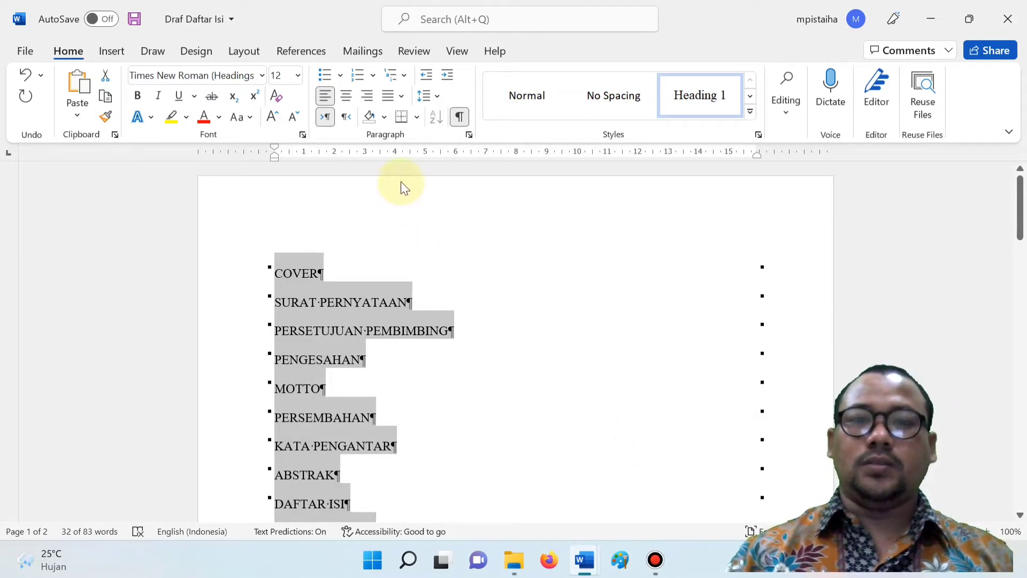
# Set the line spacing of the selected headings to 1.5.
pyautogui.click(438, 101)
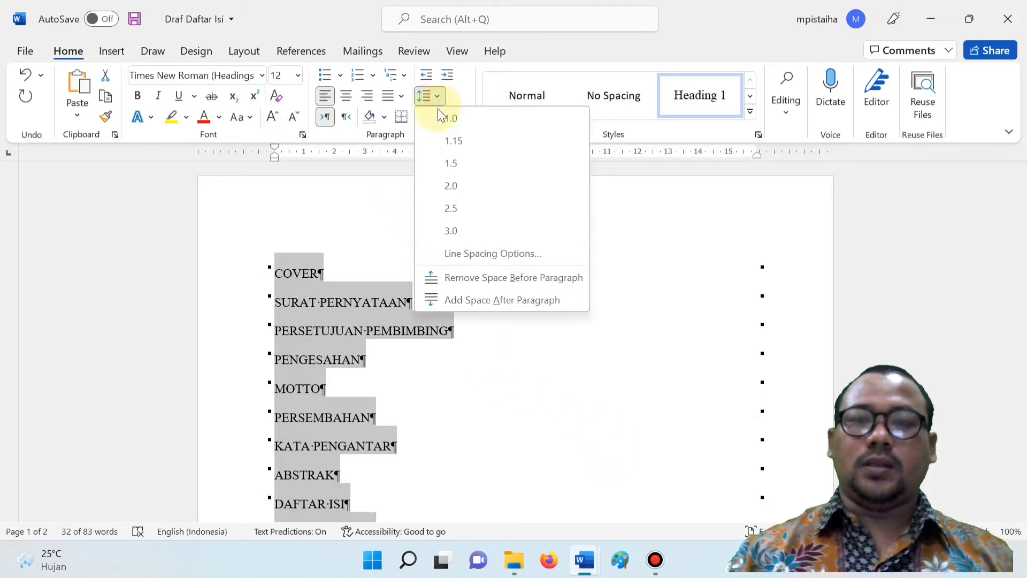
pyautogui.click(458, 162)
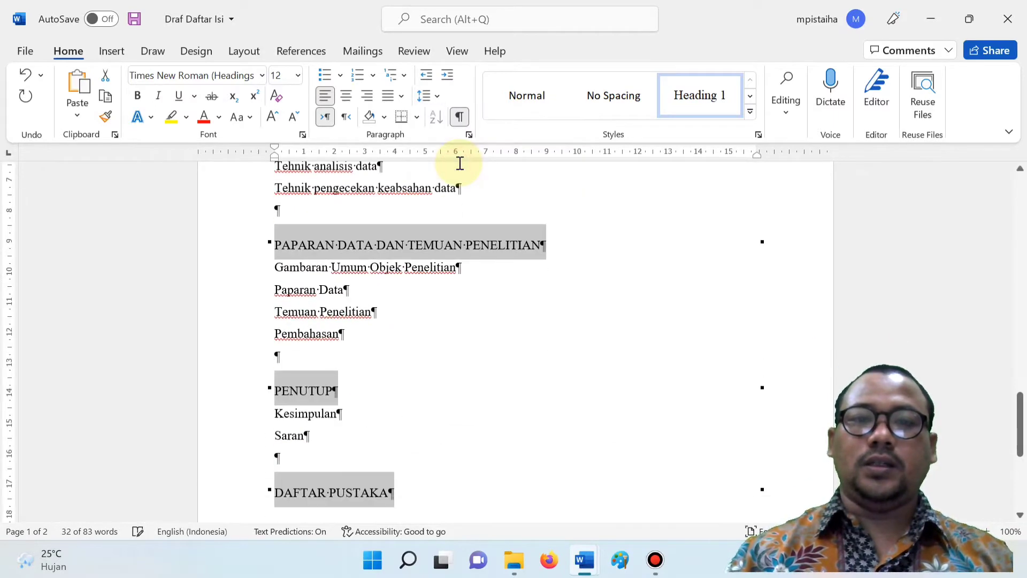
pyautogui.scroll(5, 482, 342)
pyautogui.scroll(10, 475, 339)
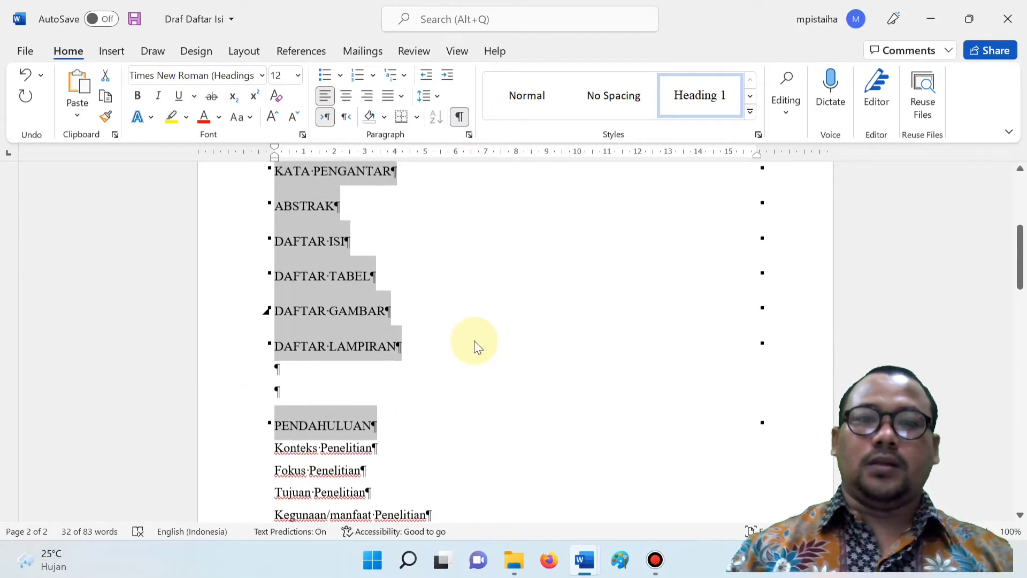
# Set the spacing before the selected heading paragraphs to 0 pt.
pyautogui.click(254, 53)
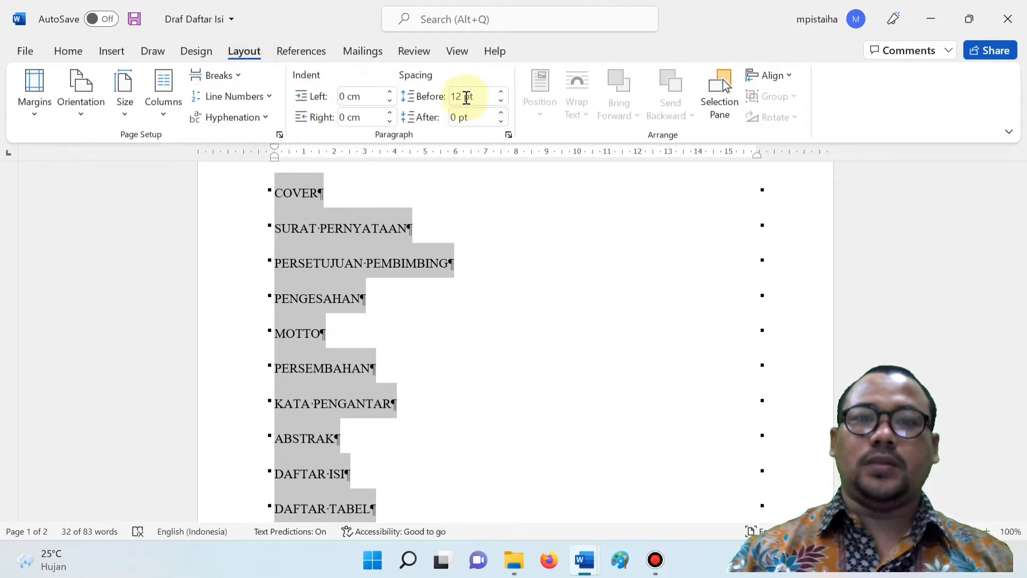
pyautogui.click(502, 101)
pyautogui.click(502, 102)
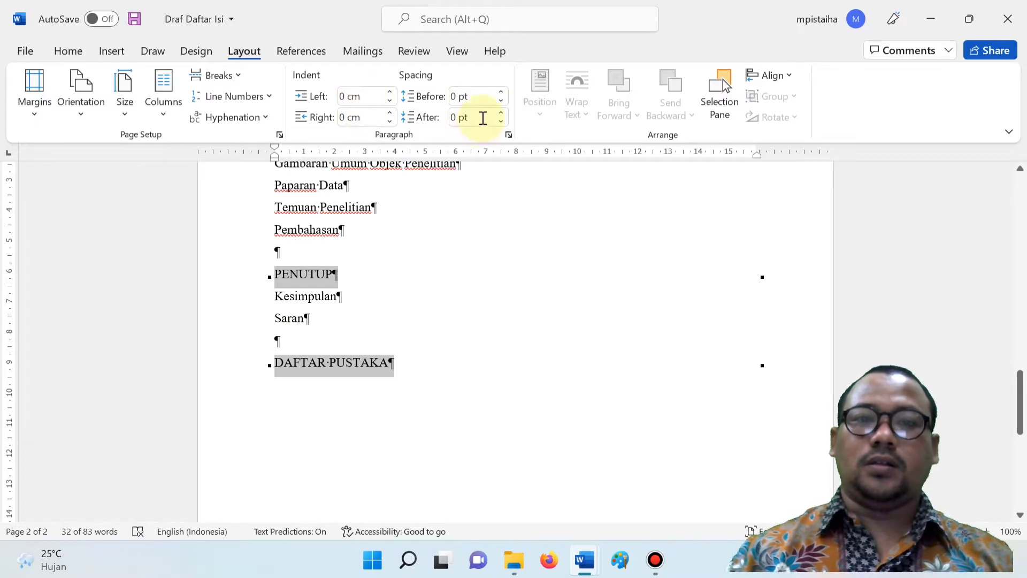
pyautogui.scroll(1, 469, 126)
pyautogui.scroll(3, 469, 127)
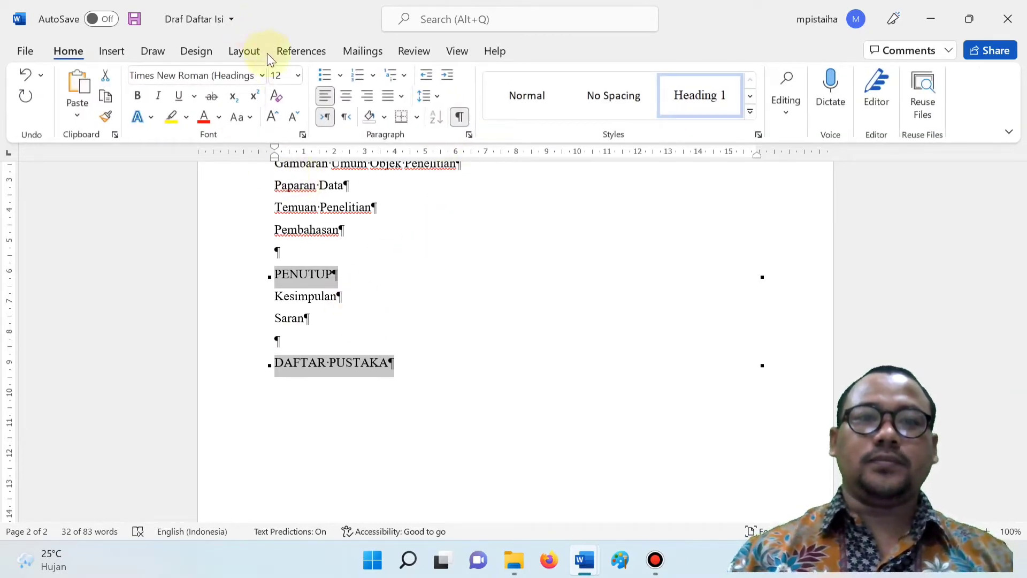
# Check the paragraph spacing of the selected headings and reapply the 1.5 line spacing.
pyautogui.click(245, 51)
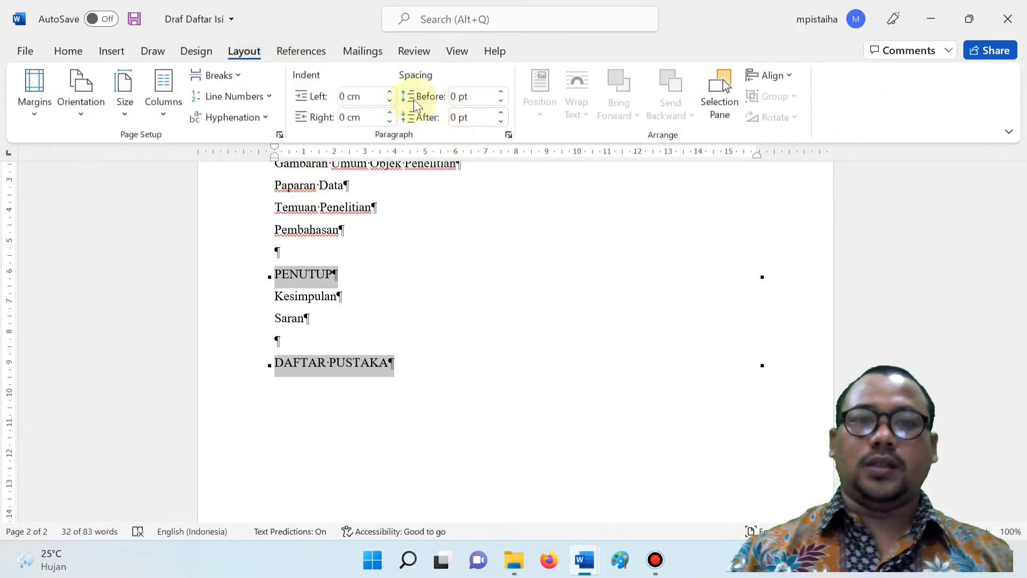
pyautogui.click(68, 52)
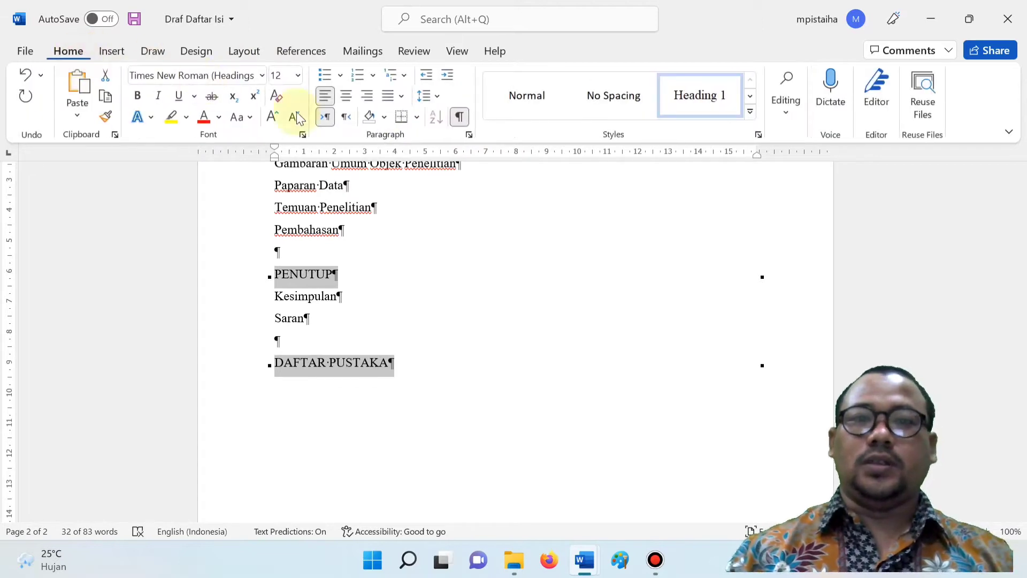
pyautogui.click(431, 95)
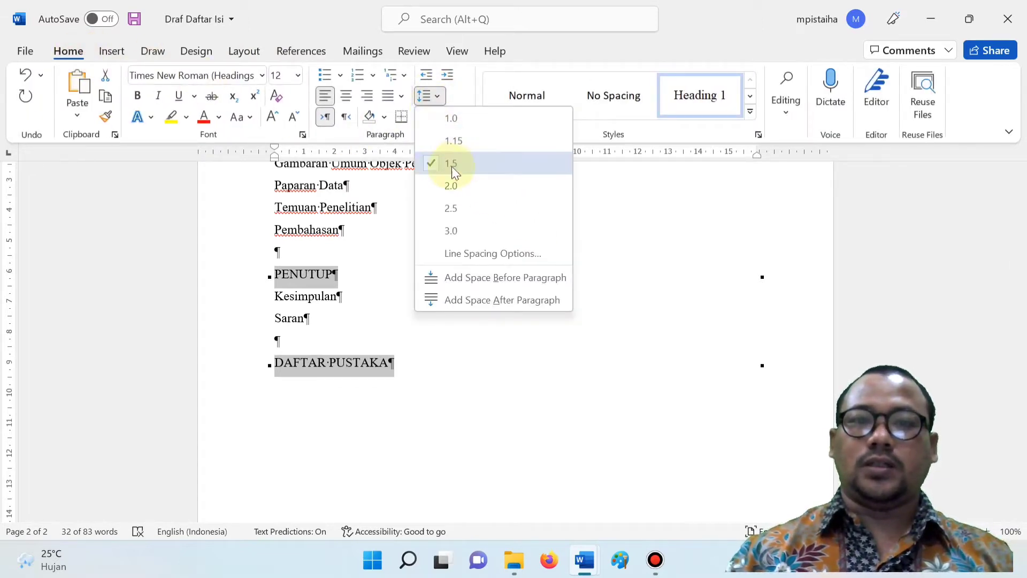
pyautogui.click(435, 165)
pyautogui.scroll(7, 461, 250)
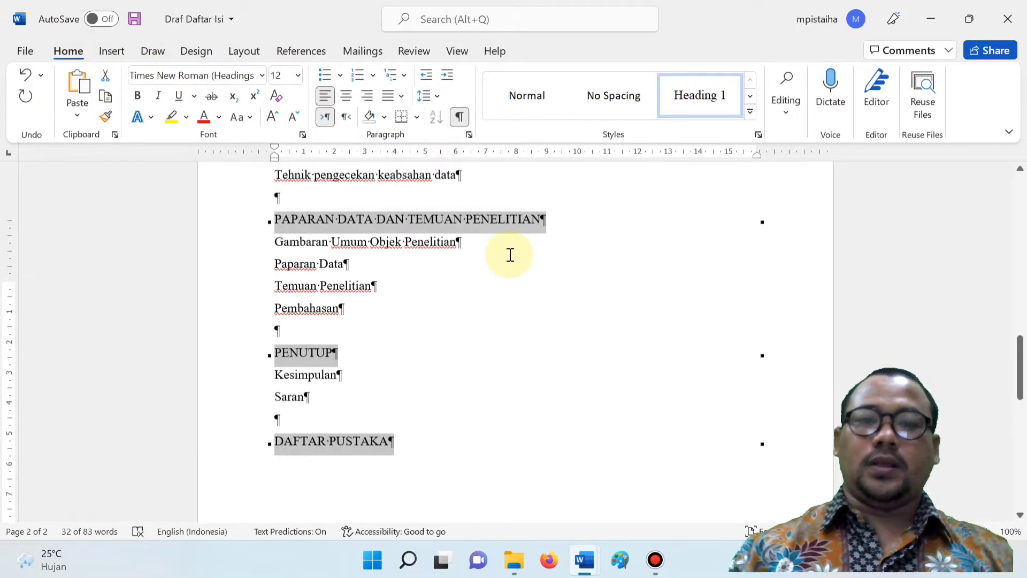
pyautogui.moveTo(1019, 342); pyautogui.dragTo(1023, 203)
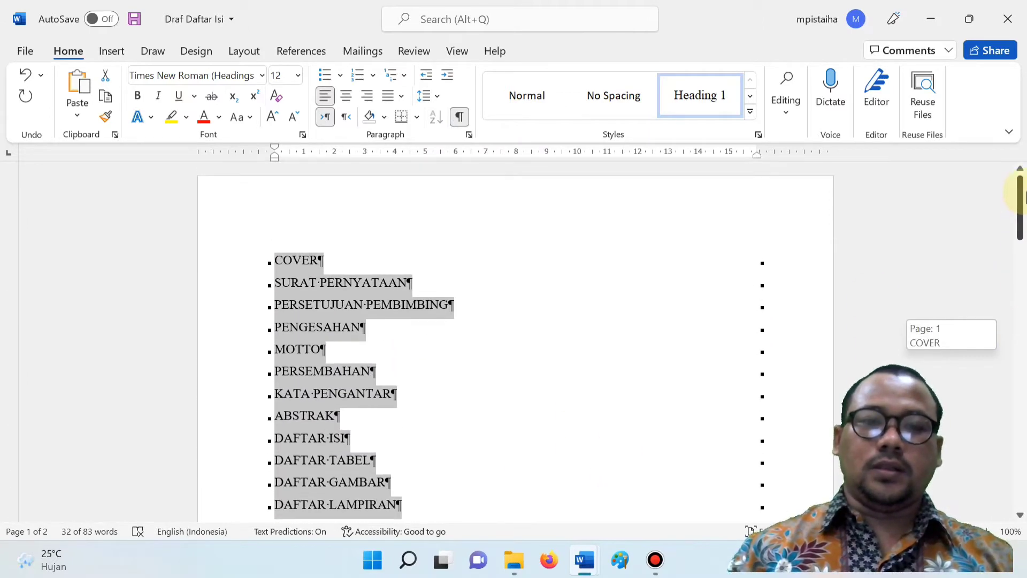
# Make all the selected Heading 1 headings bold and clear the selection.
pyautogui.click(140, 101)
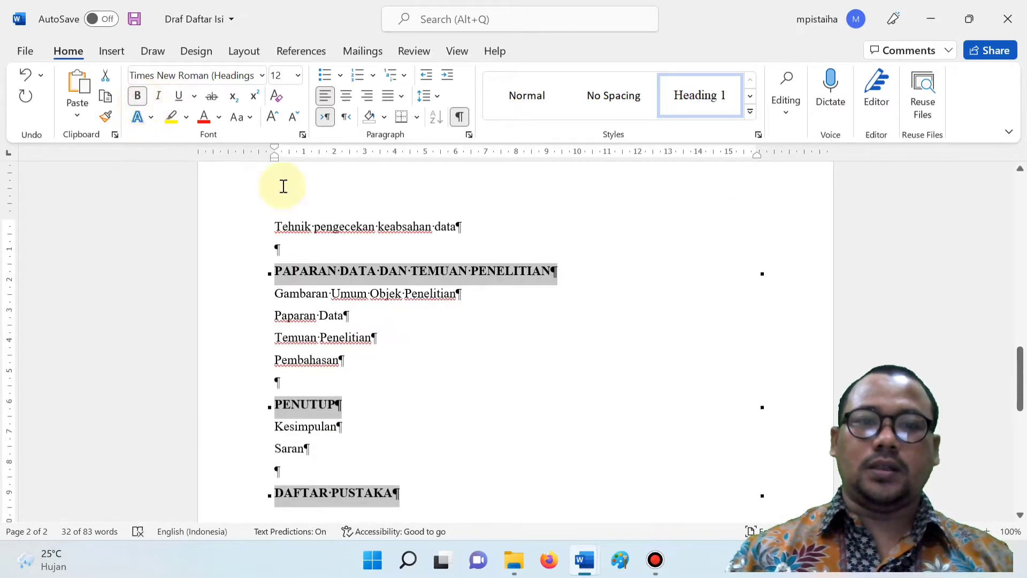
pyautogui.scroll(15, 589, 362)
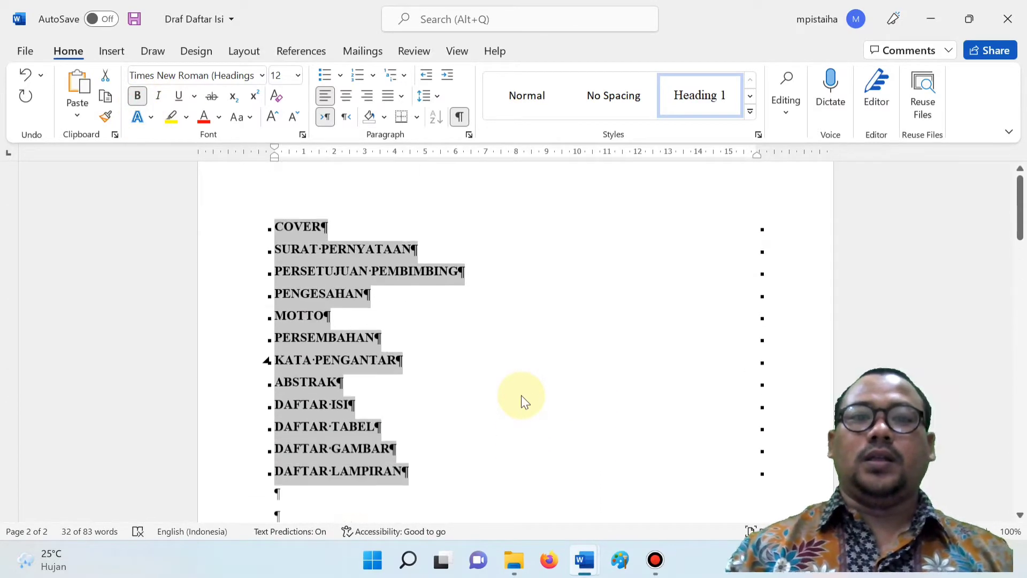
pyautogui.scroll(1, 521, 401)
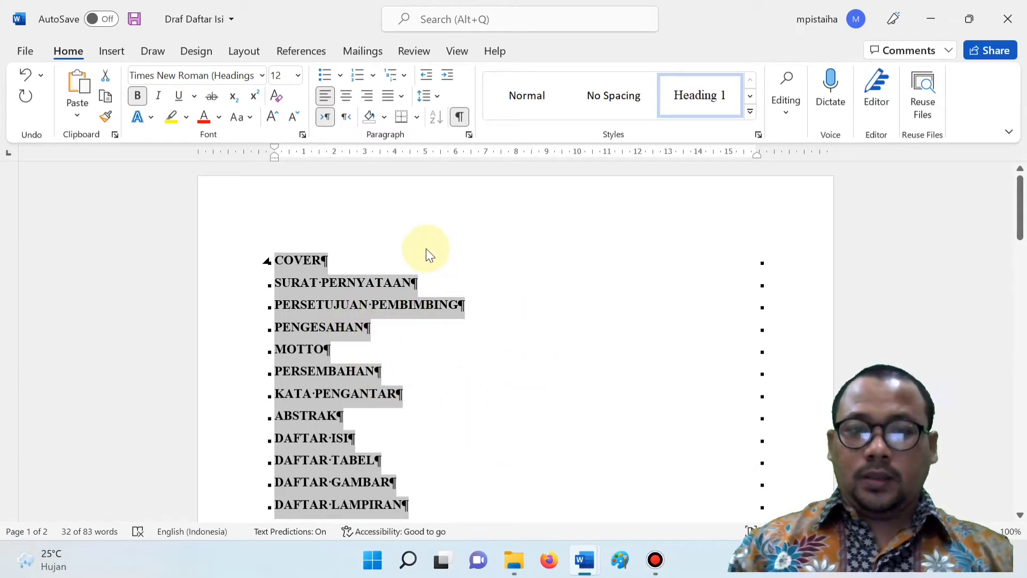
pyautogui.click(419, 237)
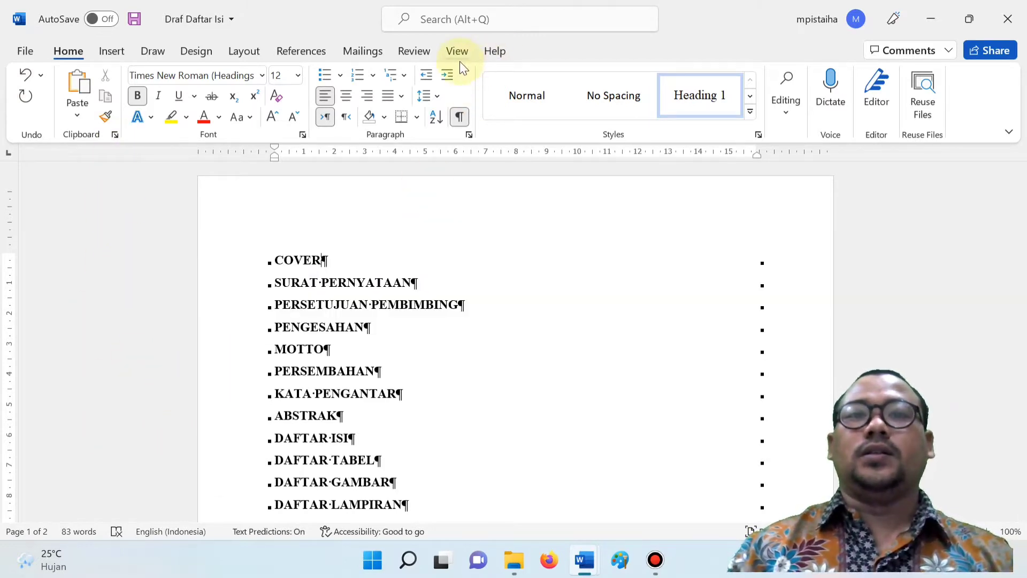
# Show the Navigation Pane and compare its heading list with the main headings in the document.
pyautogui.click(461, 52)
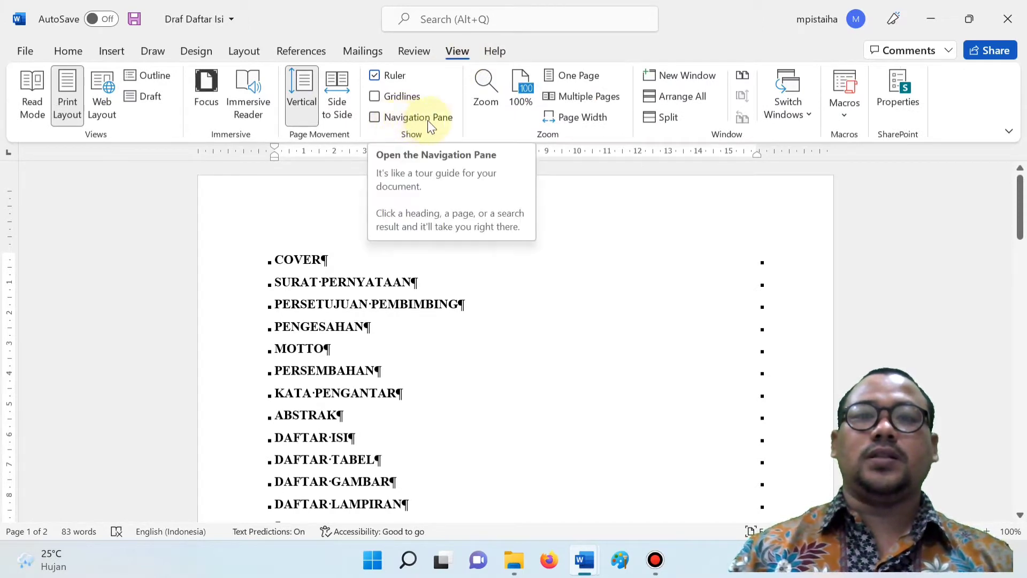
pyautogui.click(419, 119)
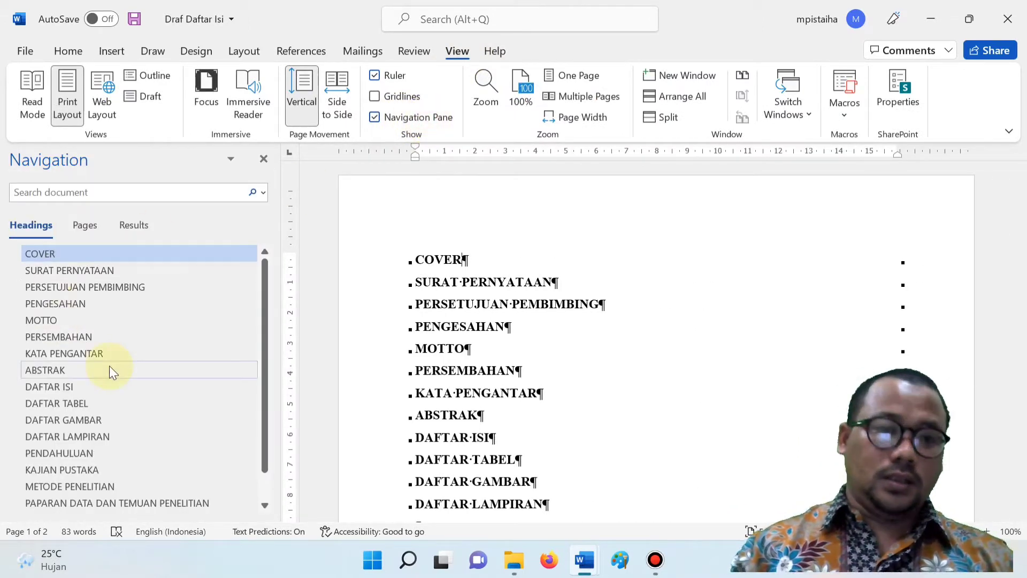
pyautogui.scroll(-1, 108, 367)
pyautogui.scroll(1, 85, 400)
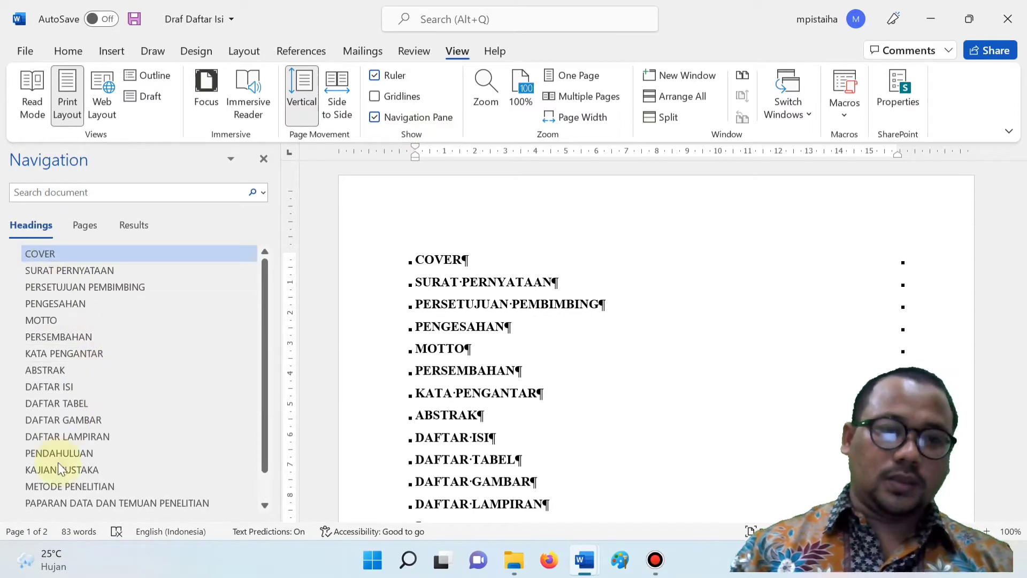
pyautogui.scroll(-15, 529, 309)
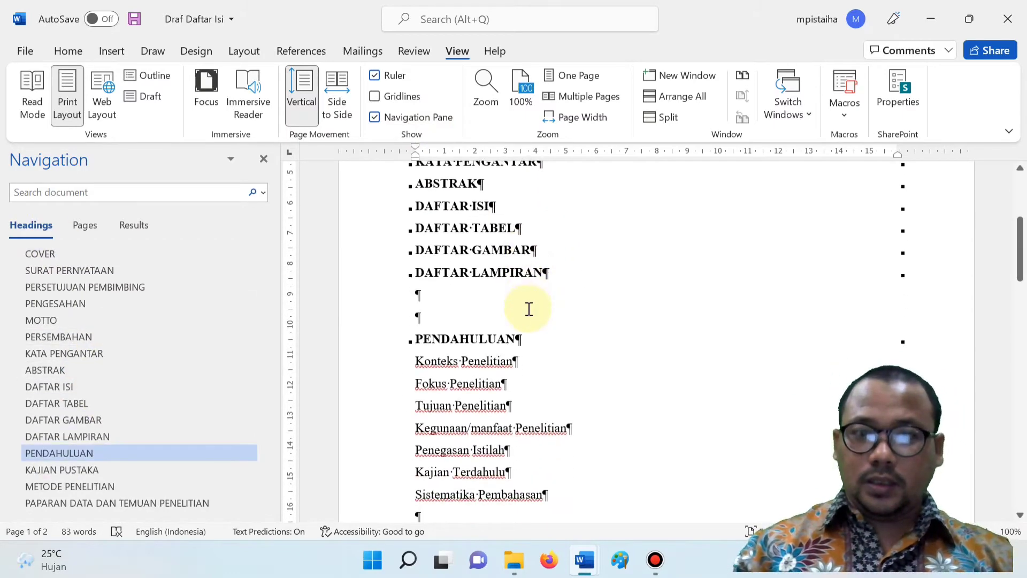
pyautogui.scroll(-5, 588, 436)
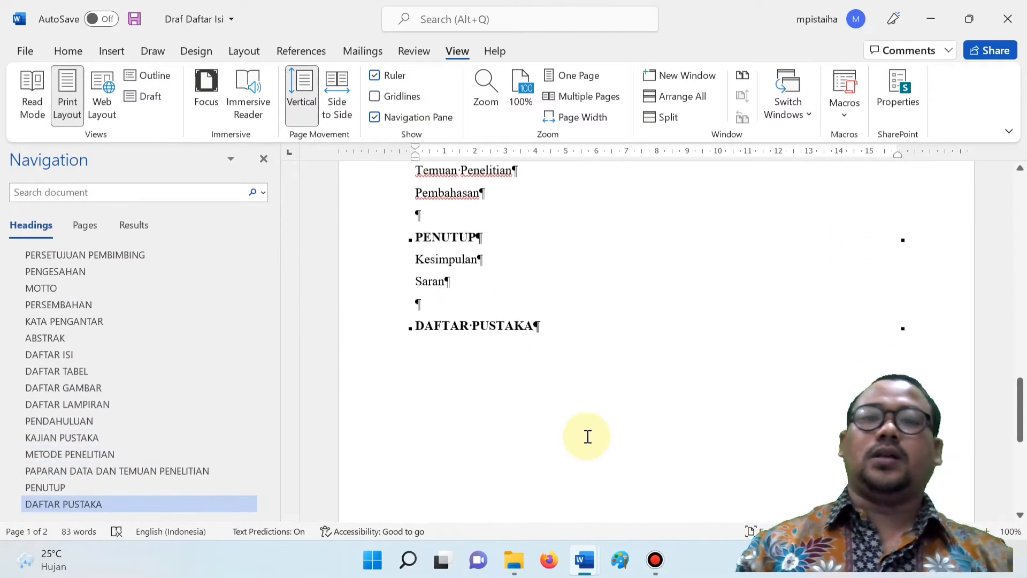
pyautogui.scroll(10, 587, 436)
pyautogui.scroll(6, 587, 441)
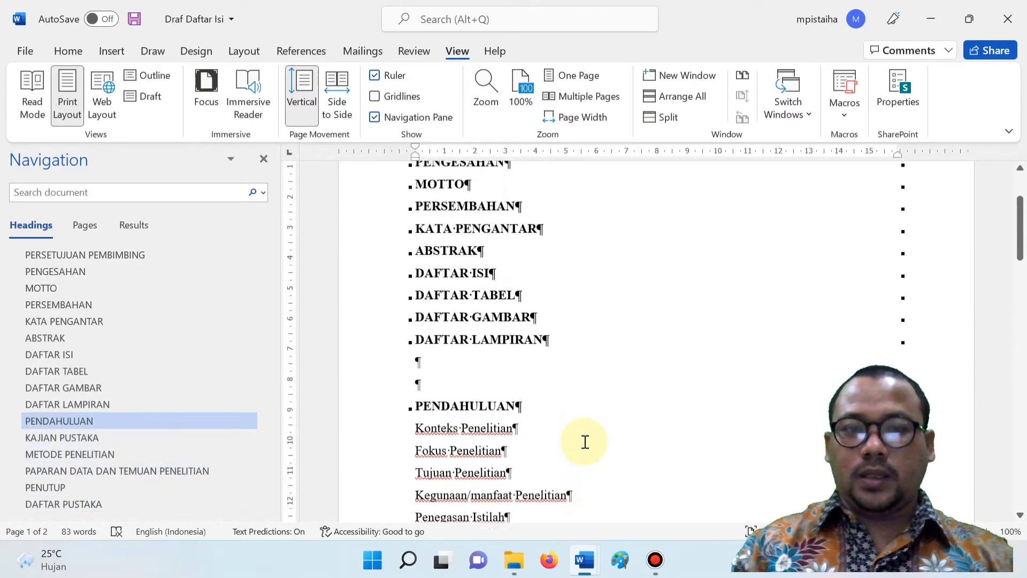
# Apply the Heading 2 style to all subsection titles under PENDAHULUAN, KAJIAN PUSTAKA, METODE PENELITIAN, PAPARAN DATA DAN TEMUAN PENELITIAN and PENUTUP.
pyautogui.scroll(-3, 587, 440)
pyautogui.scroll(-1, 567, 428)
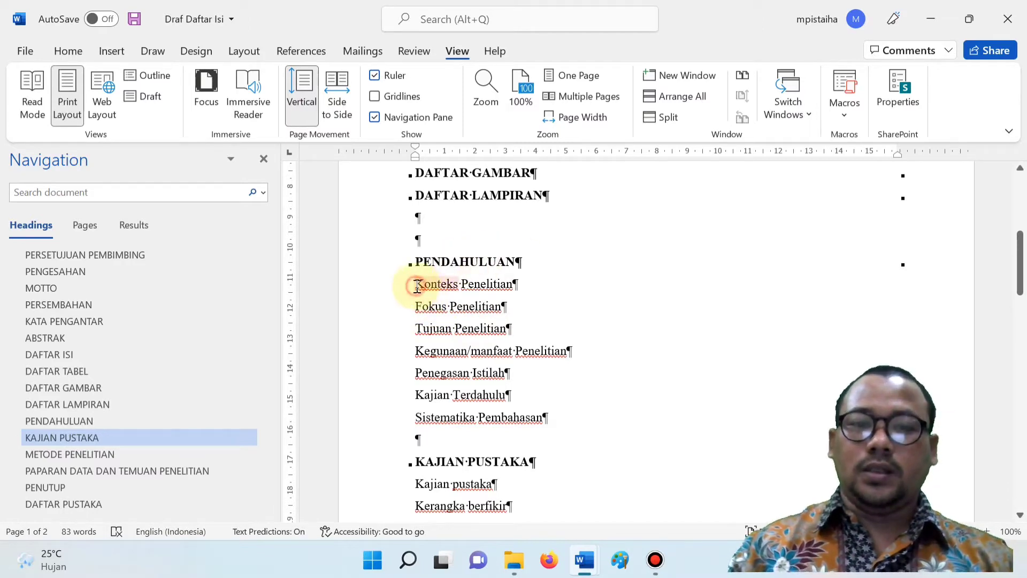
pyautogui.moveTo(417, 286); pyautogui.dragTo(547, 417)
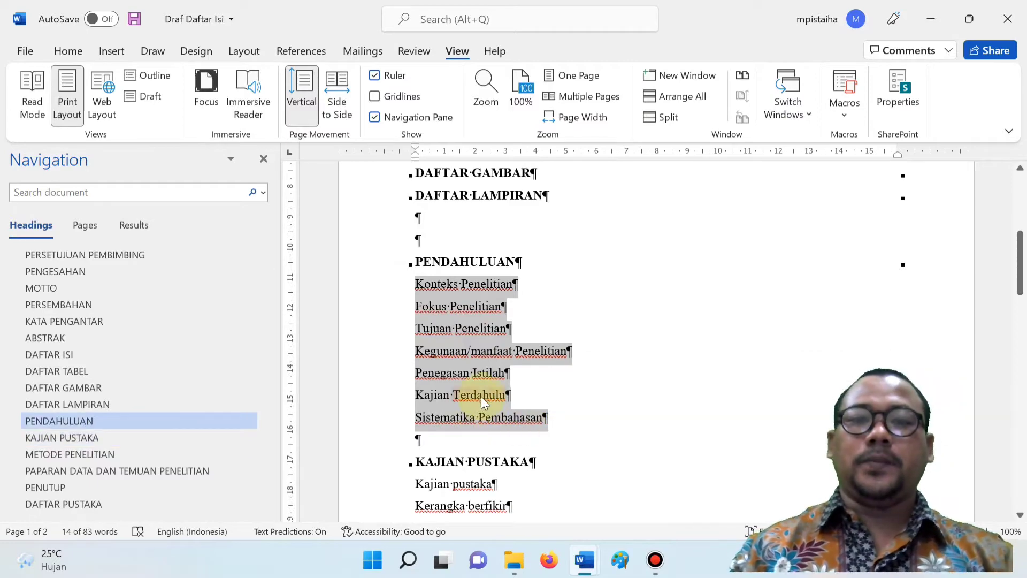
pyautogui.scroll(-3, 460, 385)
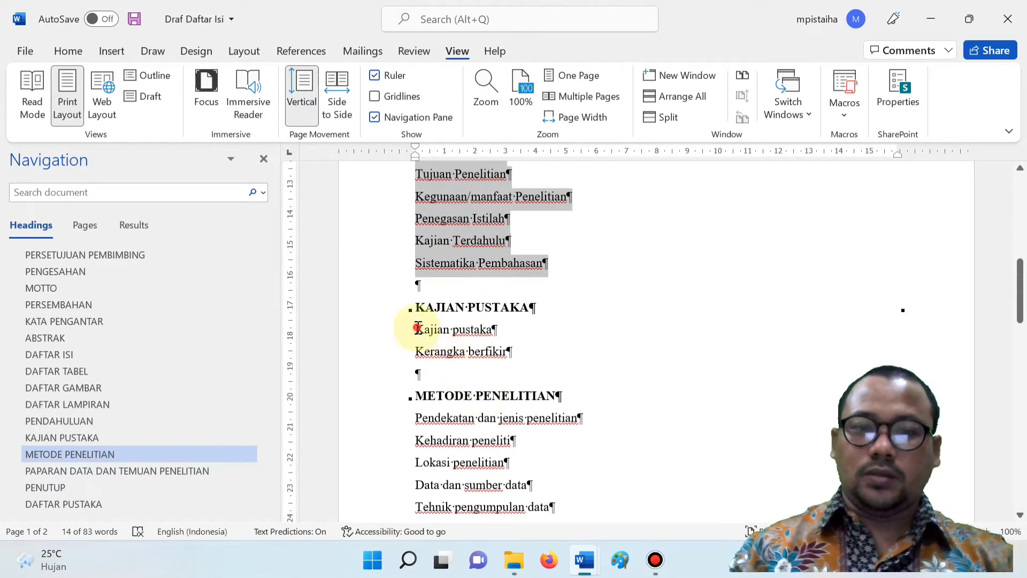
pyautogui.moveTo(418, 327); pyautogui.dragTo(514, 360)
pyautogui.scroll(-1, 498, 429)
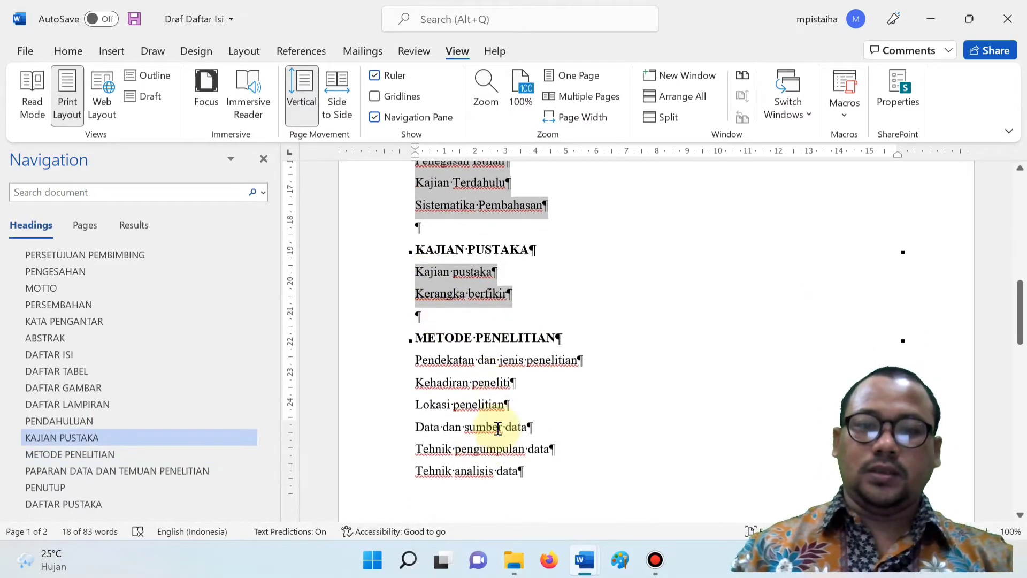
pyautogui.scroll(-2, 498, 429)
pyautogui.moveTo(418, 266); pyautogui.dragTo(526, 376)
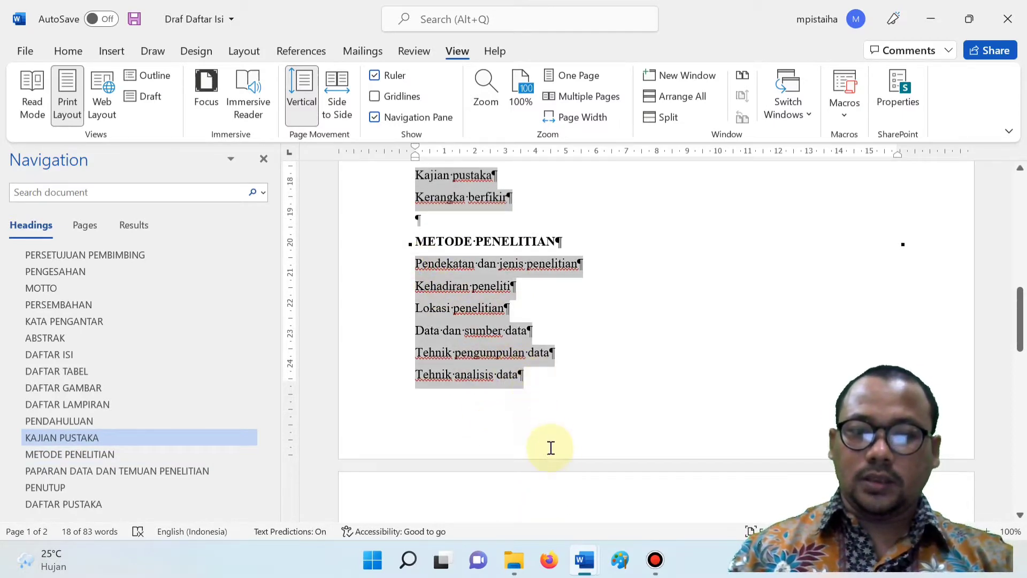
pyautogui.scroll(-4, 551, 399)
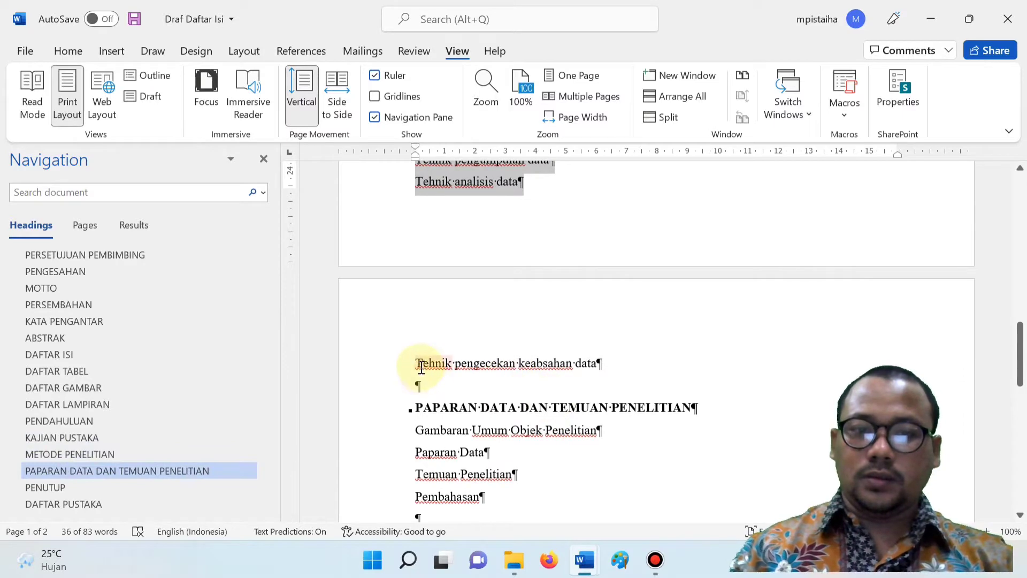
pyautogui.moveTo(414, 365); pyautogui.dragTo(618, 359)
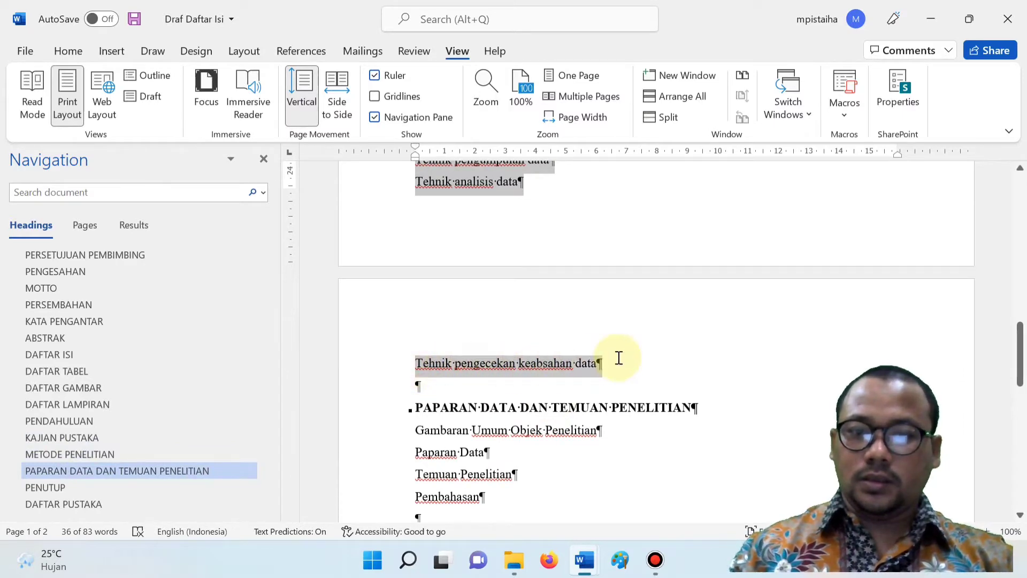
pyautogui.scroll(-2, 594, 476)
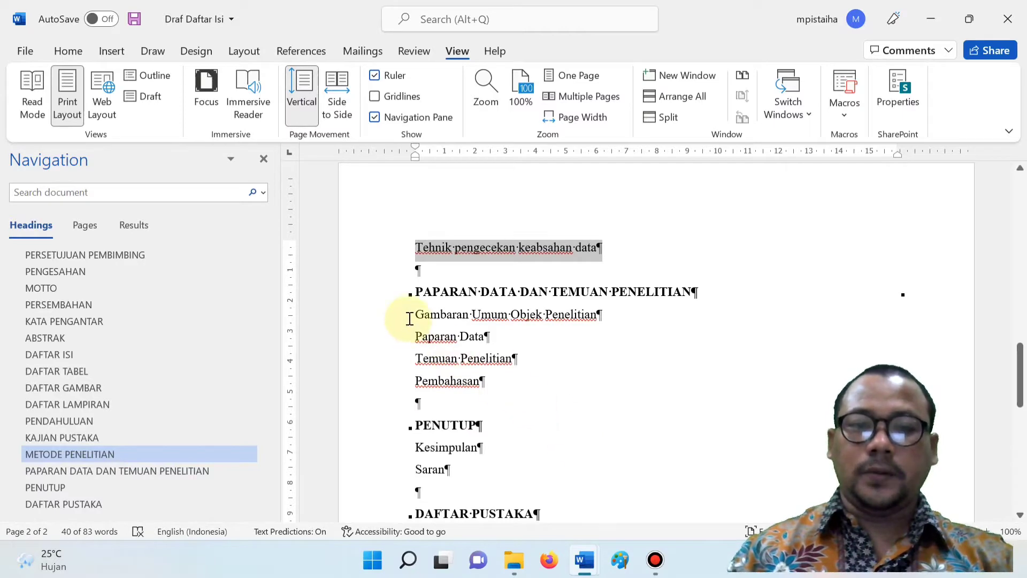
pyautogui.moveTo(413, 315); pyautogui.dragTo(486, 389)
pyautogui.scroll(-3, 520, 407)
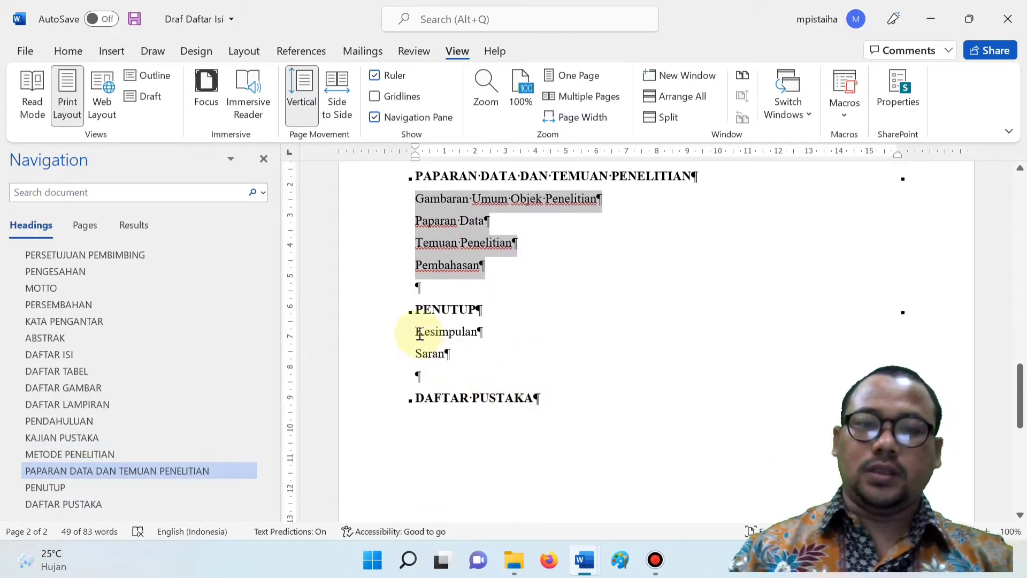
pyautogui.moveTo(418, 332); pyautogui.dragTo(483, 357)
pyautogui.scroll(8, 514, 385)
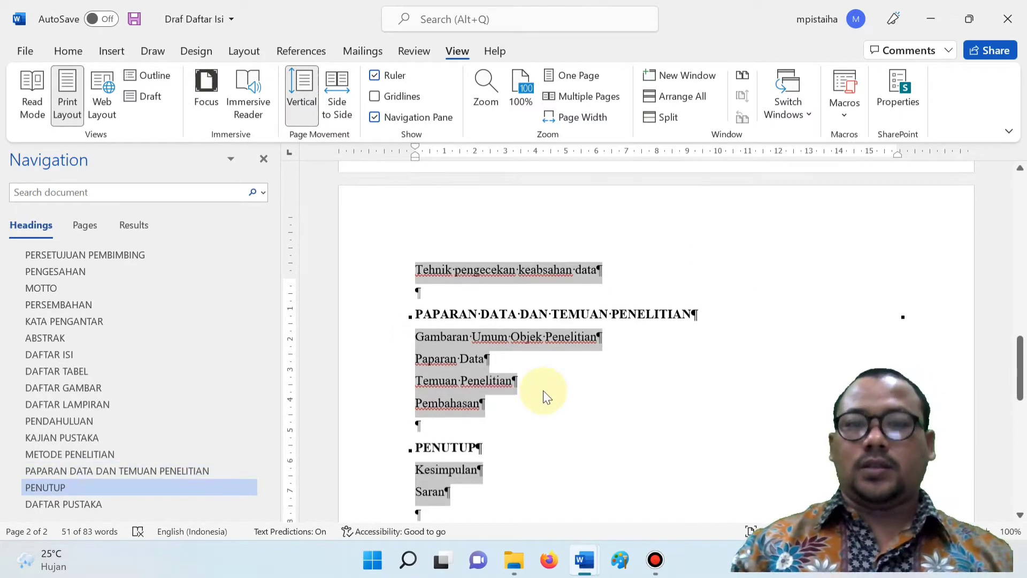
pyautogui.scroll(10, 509, 377)
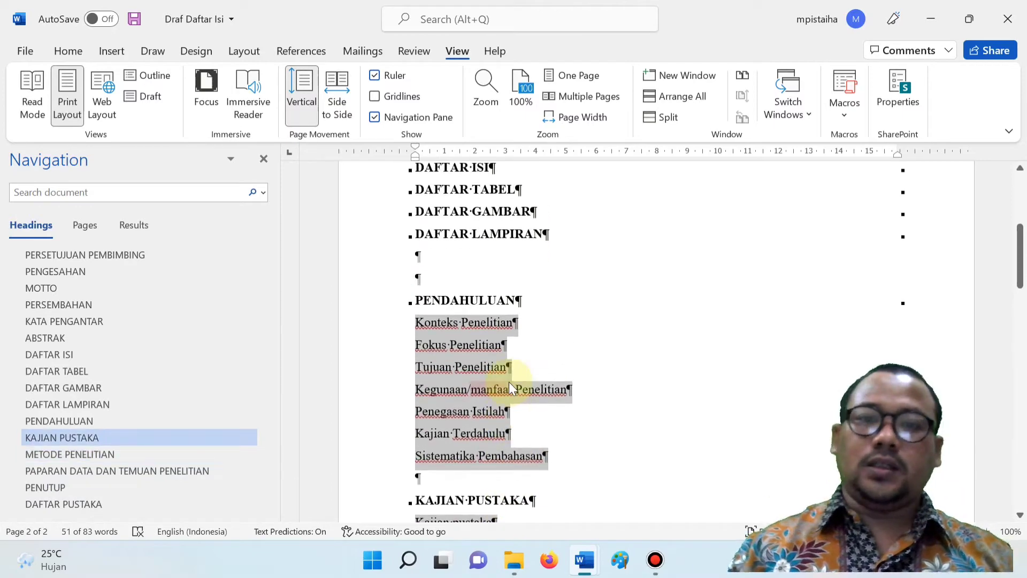
pyautogui.scroll(-2, 562, 428)
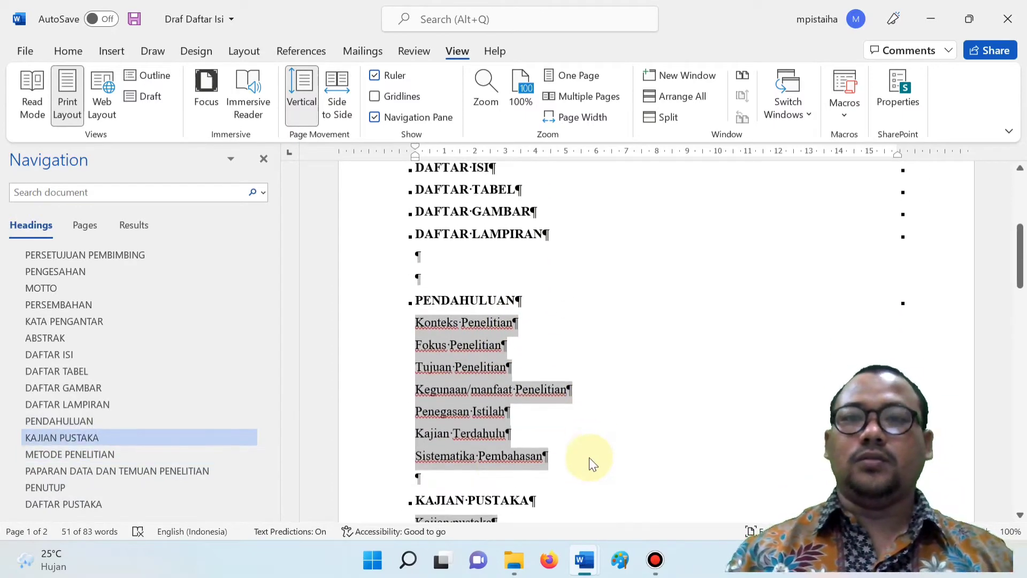
pyautogui.click(68, 51)
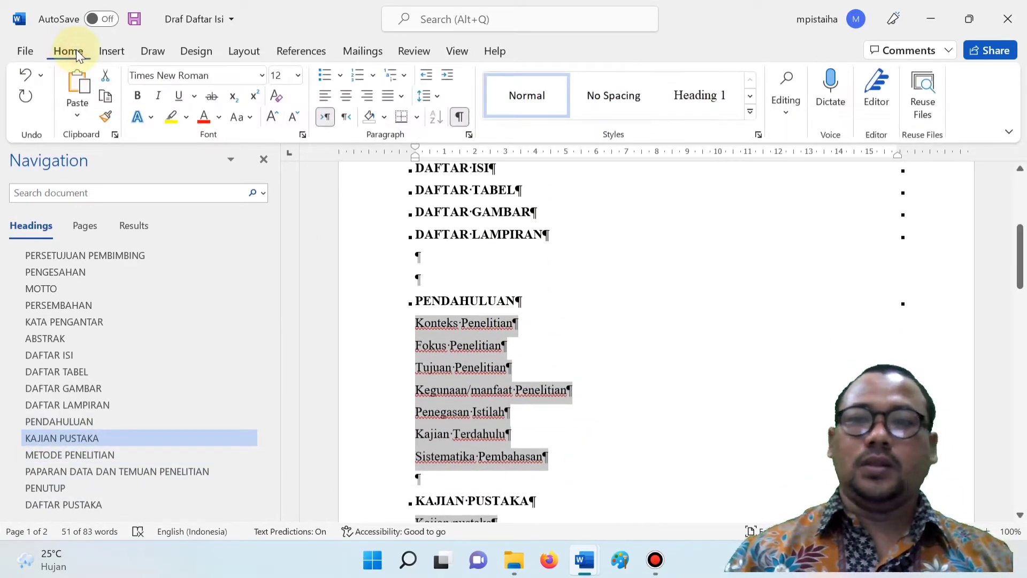
pyautogui.click(753, 114)
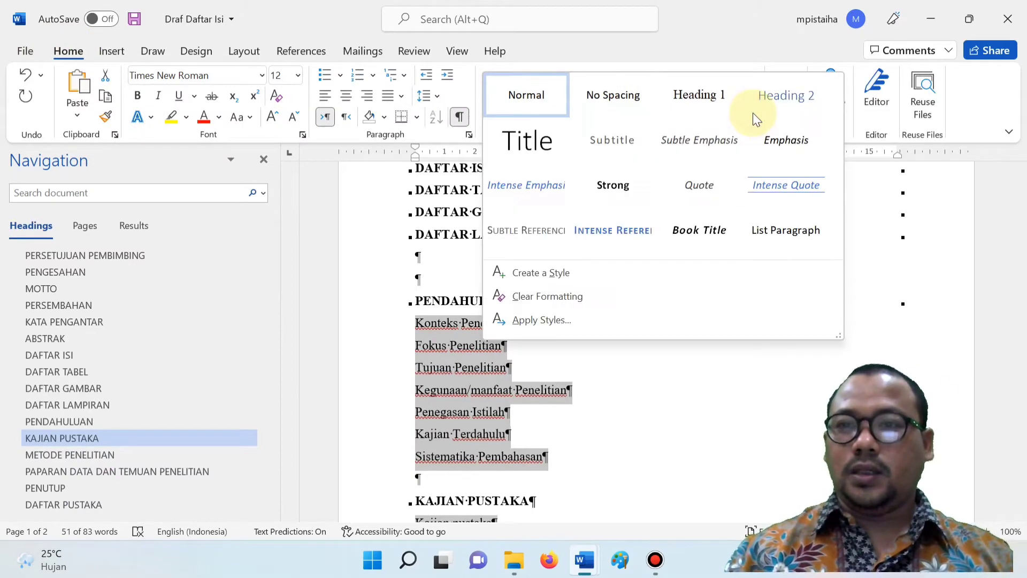
pyautogui.click(787, 102)
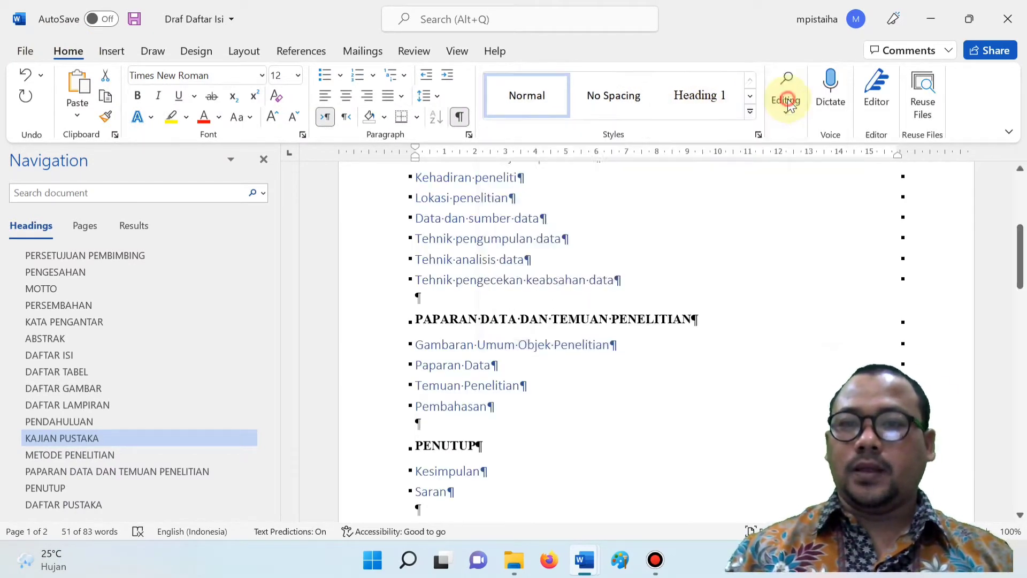
pyautogui.scroll(10, 594, 283)
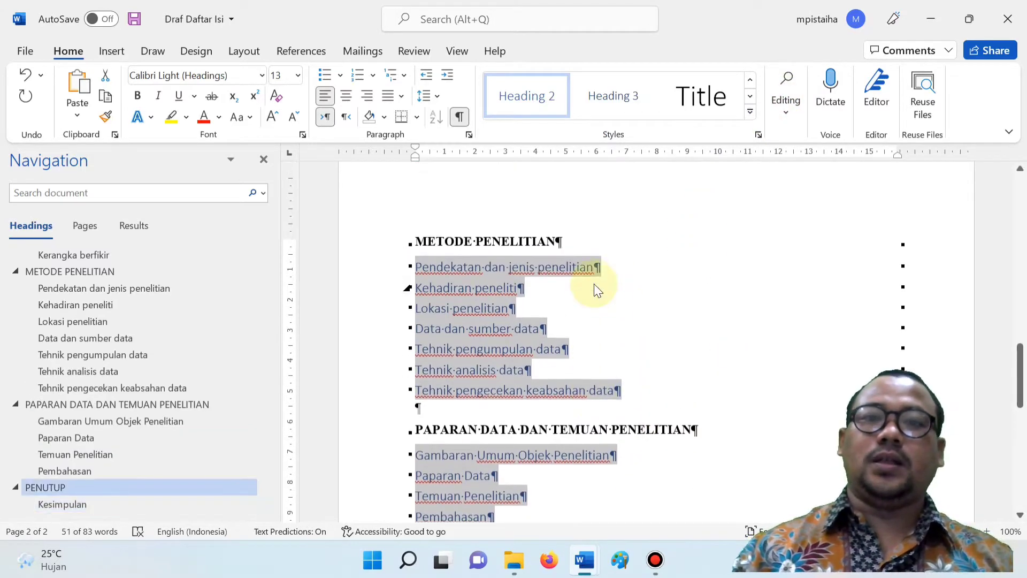
pyautogui.scroll(10, 625, 371)
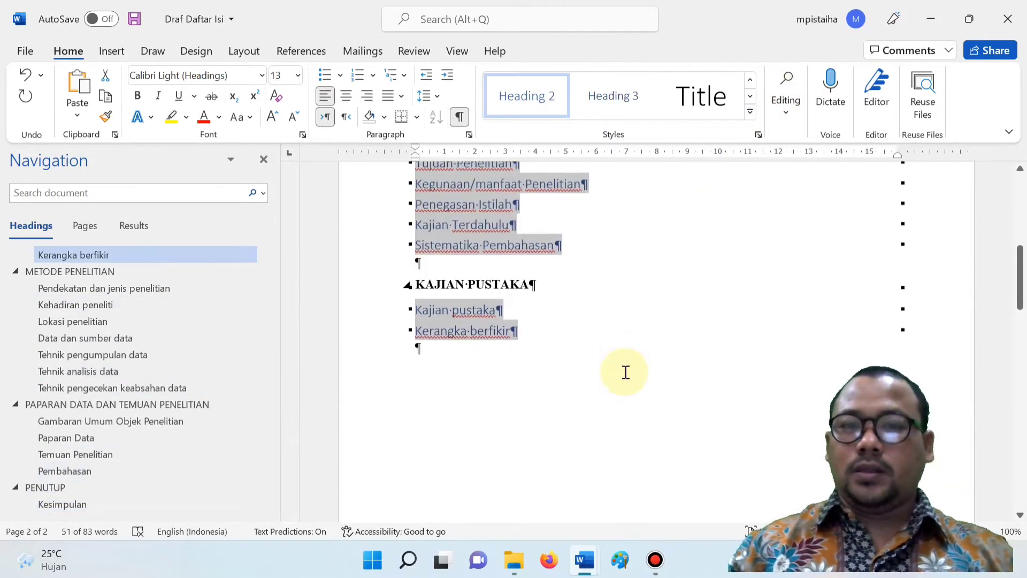
pyautogui.scroll(-2, 625, 373)
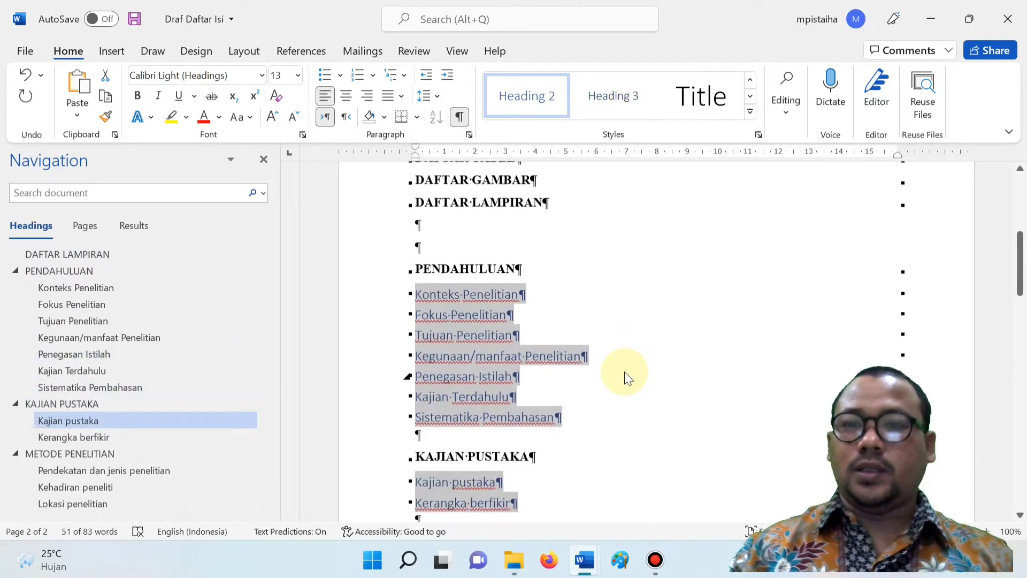
# Modify the Heading 2 style to use Times New Roman (Headings CS), size 12, with the Automatic font color.
pyautogui.rightClick(537, 102)
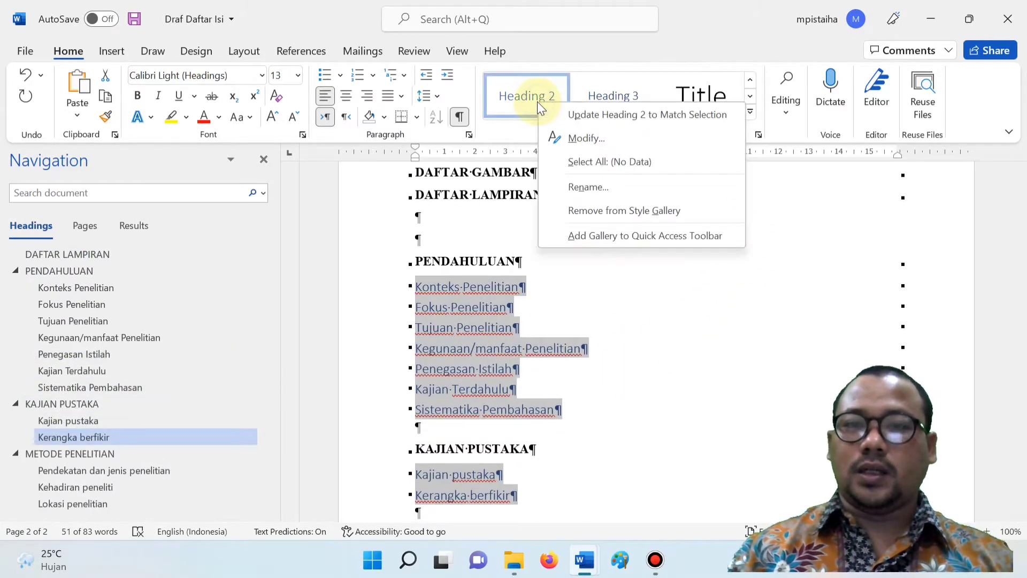
pyautogui.click(595, 140)
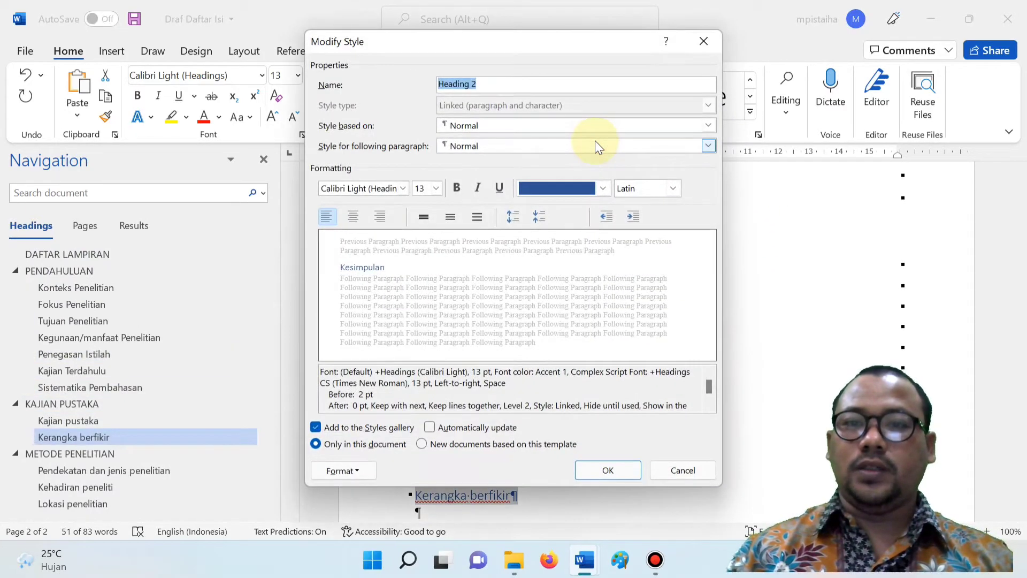
pyautogui.click(601, 189)
pyautogui.click(534, 211)
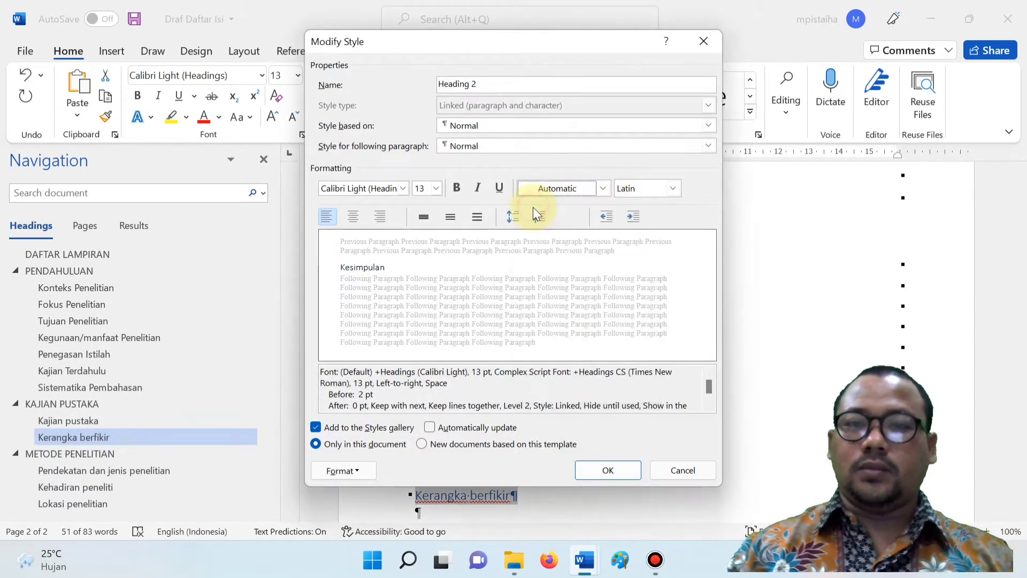
pyautogui.click(436, 188)
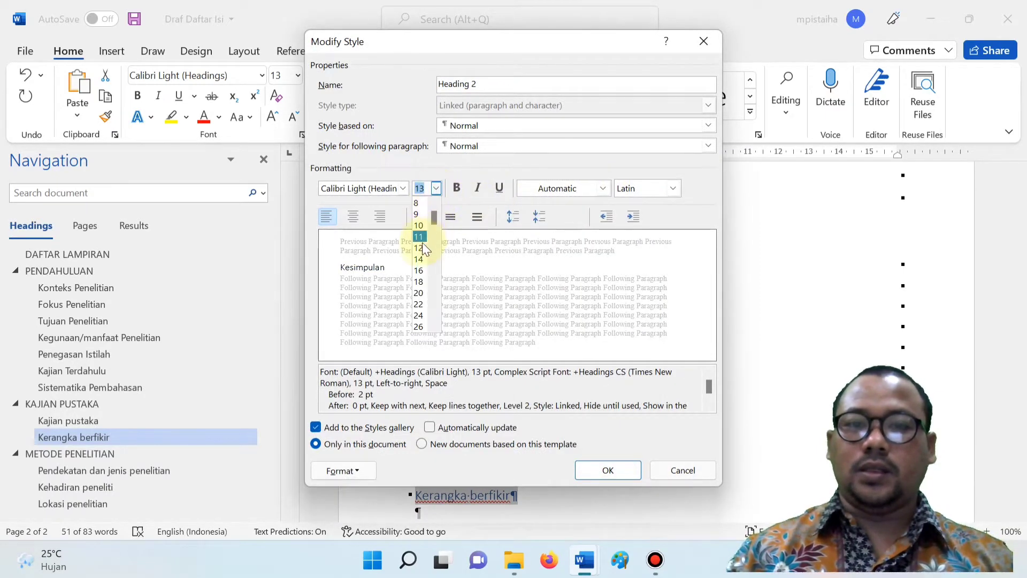
pyautogui.click(423, 246)
pyautogui.click(404, 189)
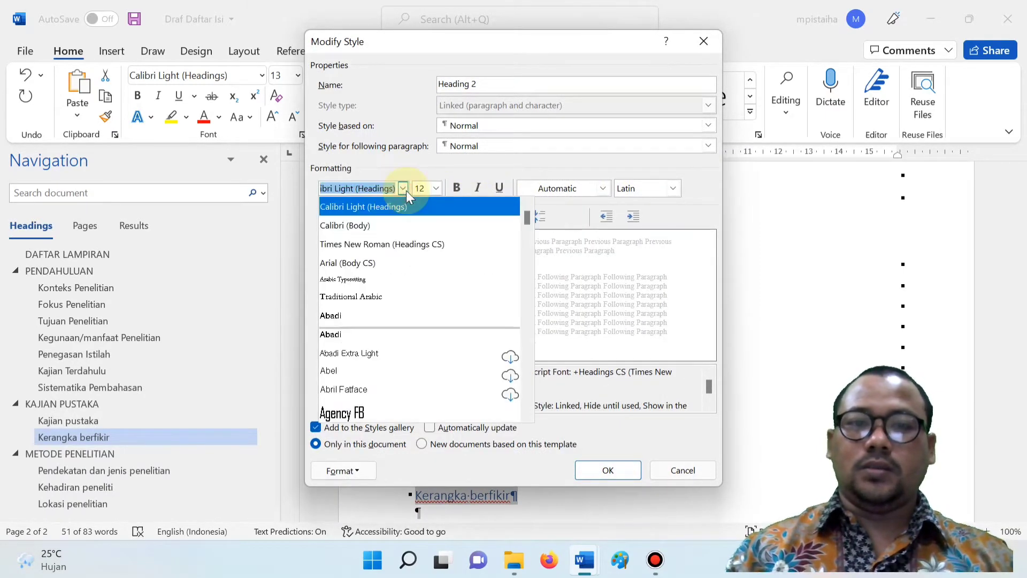
pyautogui.click(413, 242)
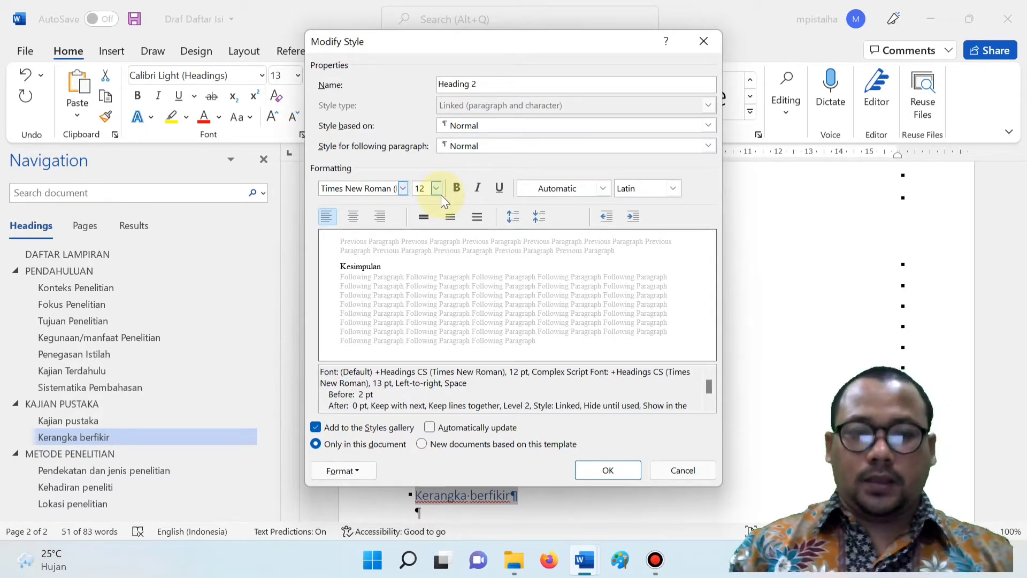
pyautogui.click(625, 471)
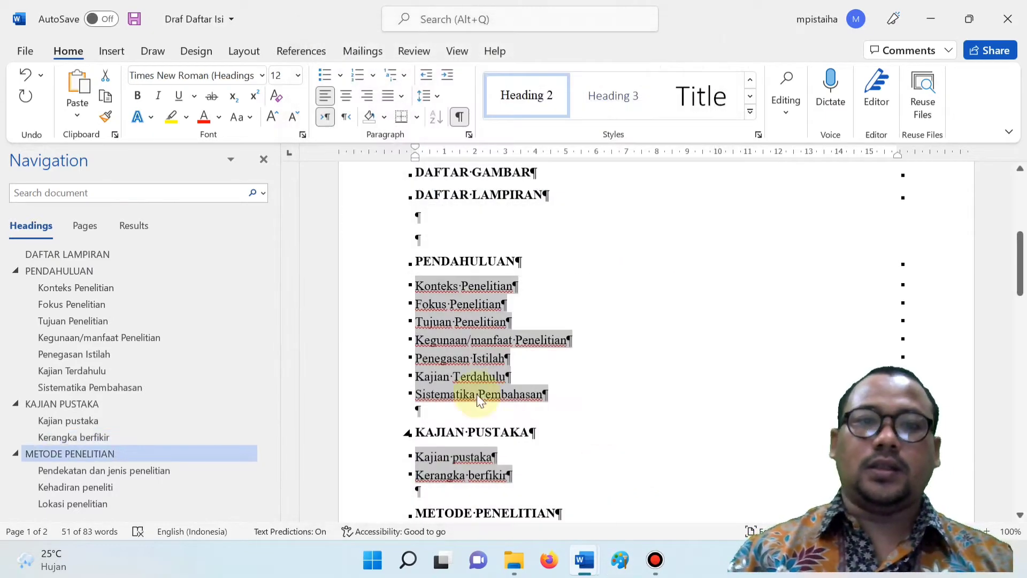
# Increase the selected Heading 2 titles' line spacing to match the chapter headings and set their spacing before to 0 pt.
pyautogui.click(431, 102)
pyautogui.click(447, 166)
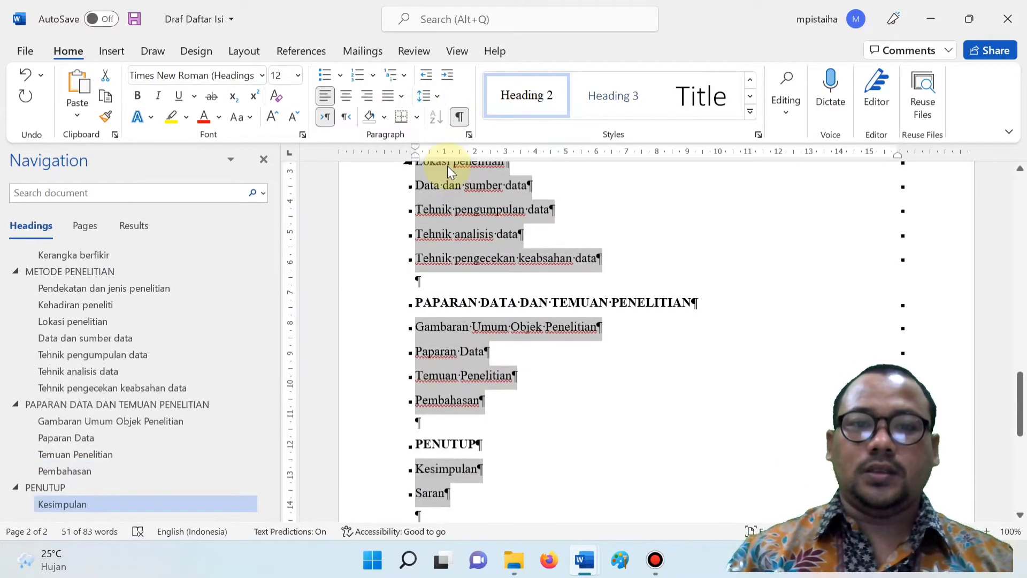
pyautogui.click(238, 54)
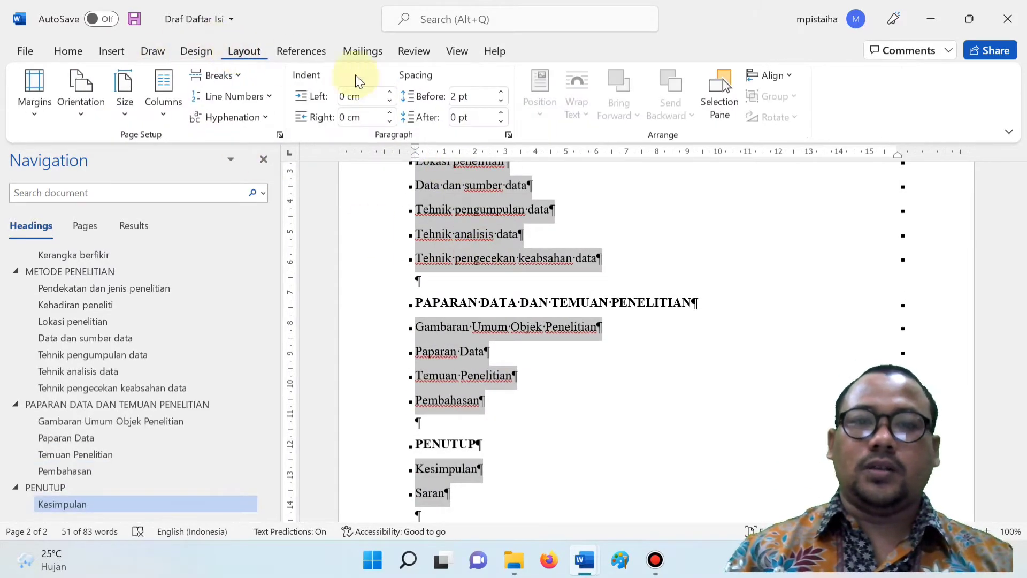
pyautogui.click(501, 101)
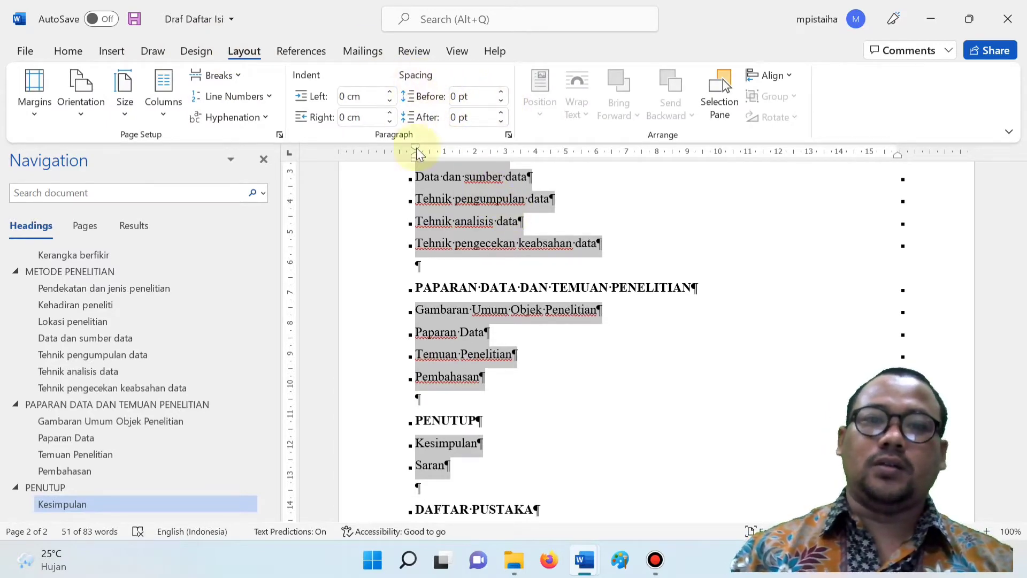
# Examine the heading hierarchy in the Navigation Pane against the document's chapters and subsections, and clear the selection.
pyautogui.scroll(15, 540, 328)
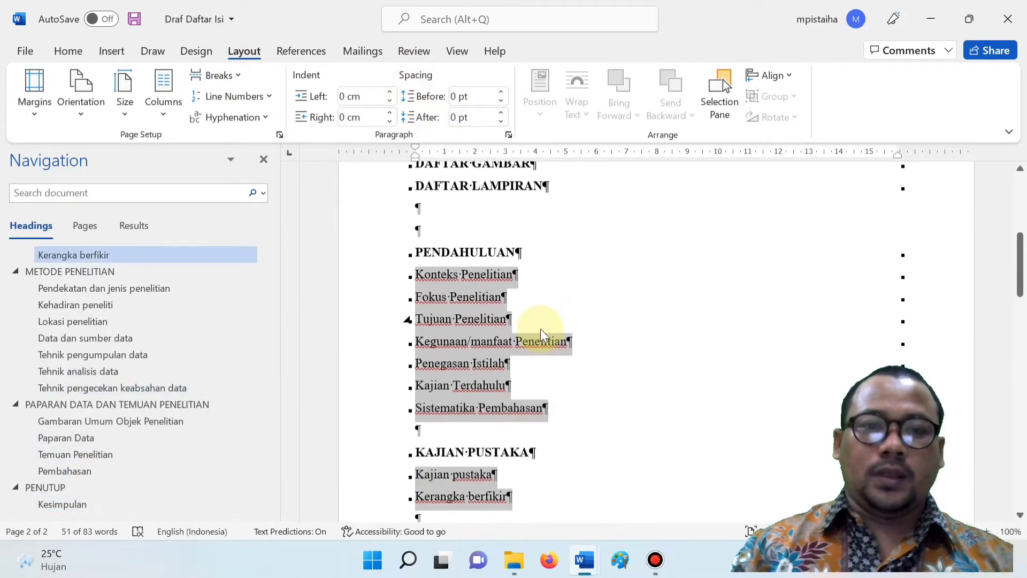
pyautogui.scroll(5, 541, 328)
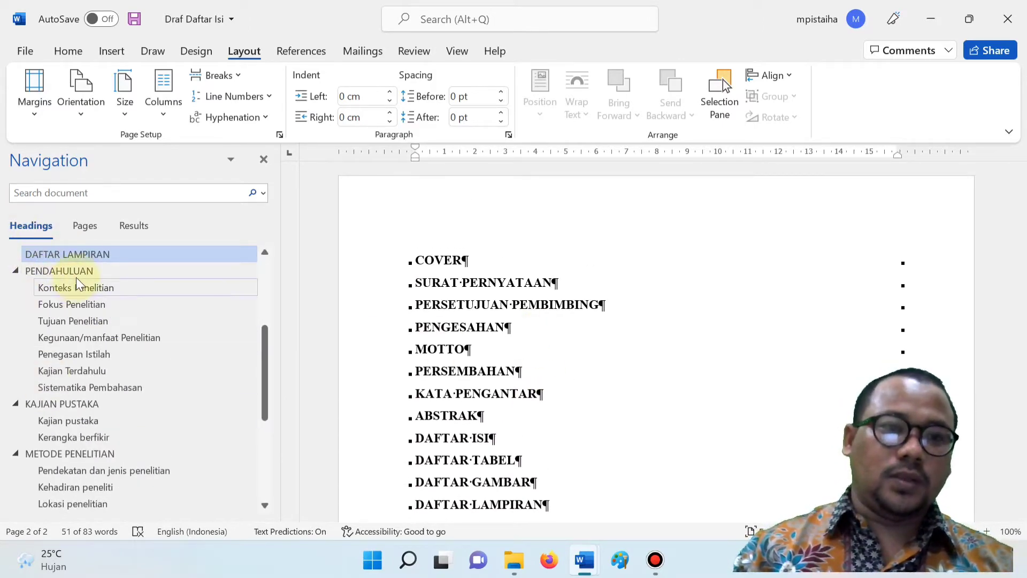
pyautogui.moveTo(265, 367); pyautogui.dragTo(269, 287)
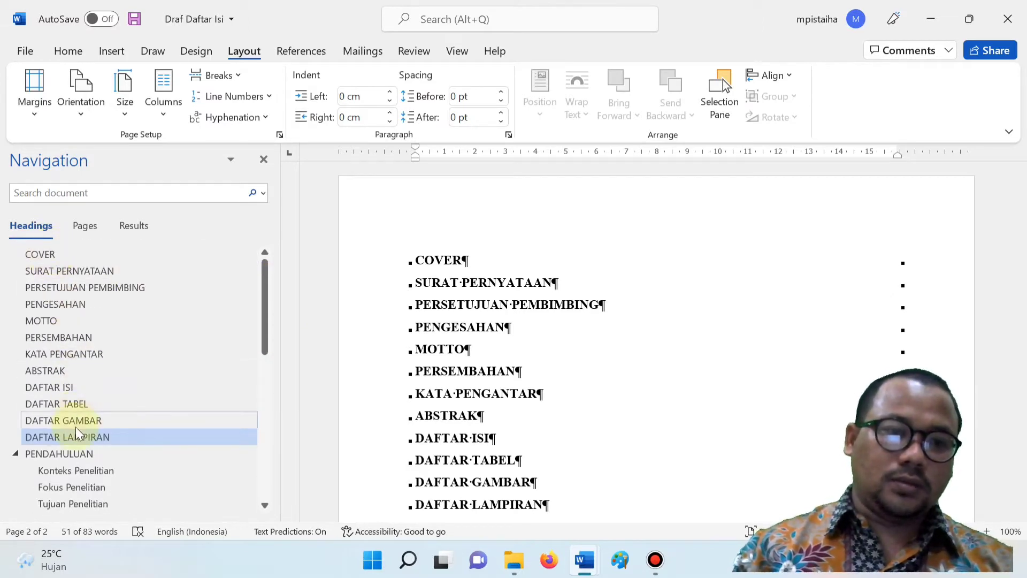
pyautogui.scroll(-3, 79, 456)
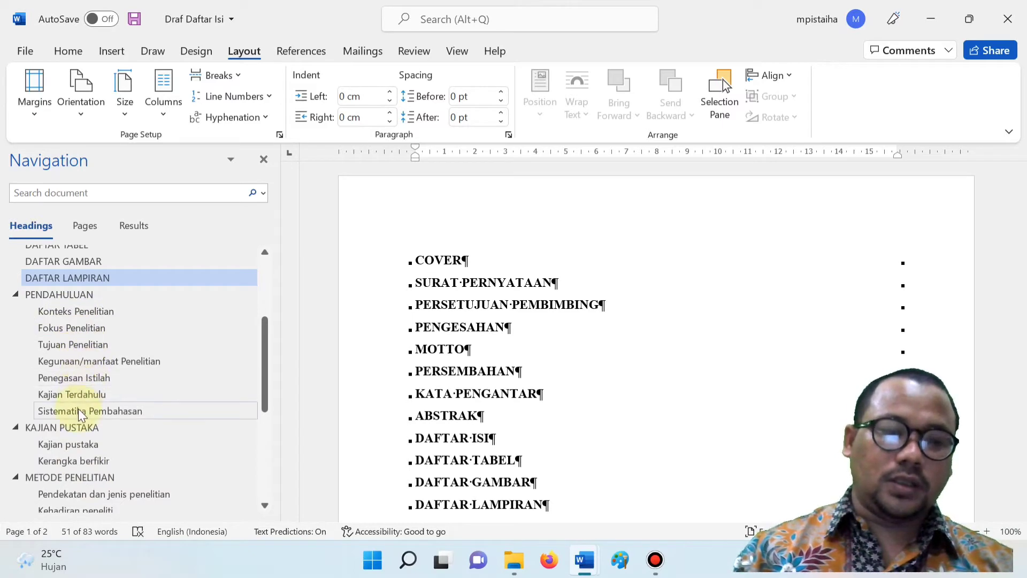
pyautogui.scroll(-2, 78, 409)
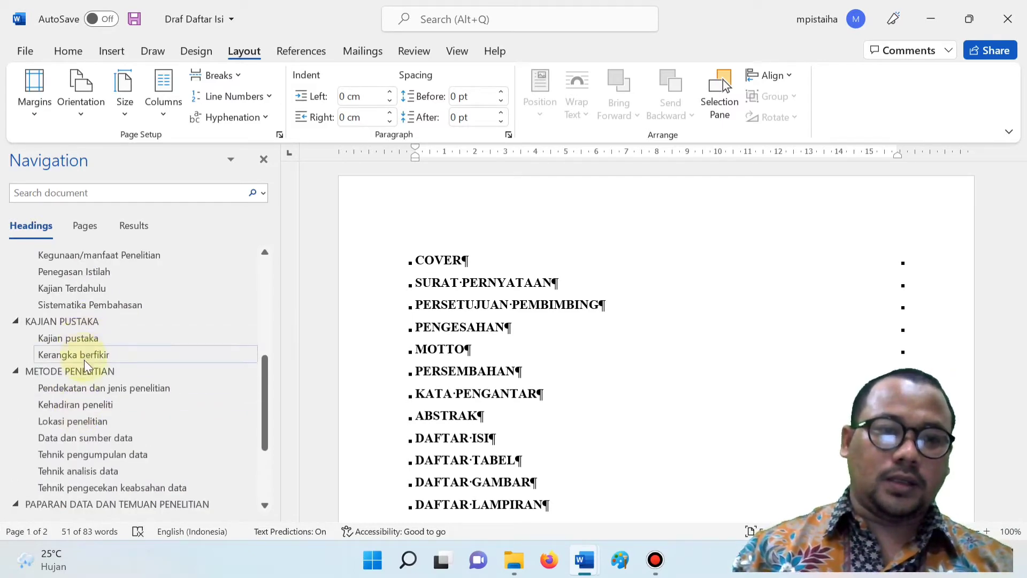
pyautogui.scroll(-3, 88, 429)
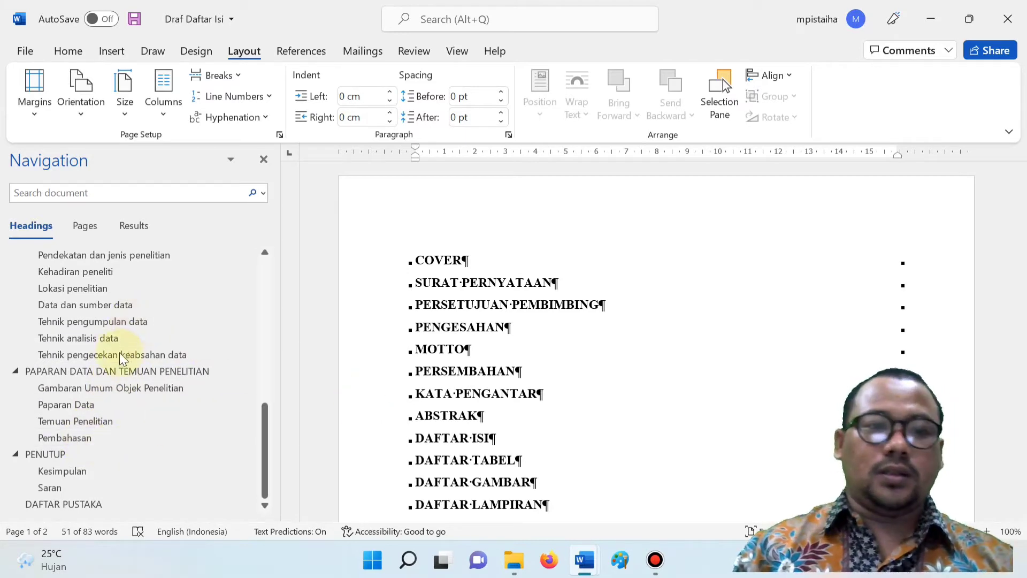
pyautogui.scroll(4, 120, 356)
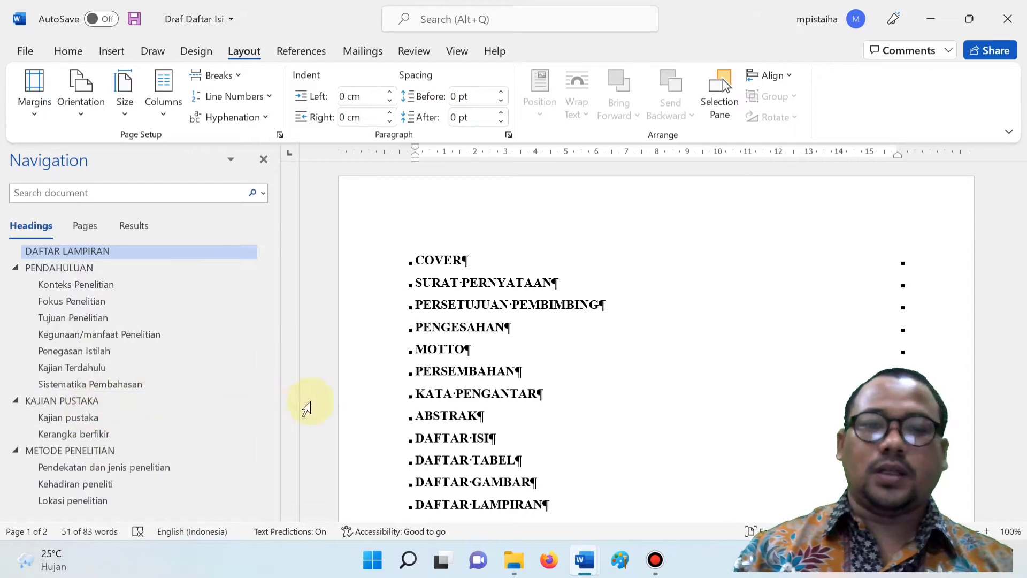
pyautogui.scroll(-7, 492, 385)
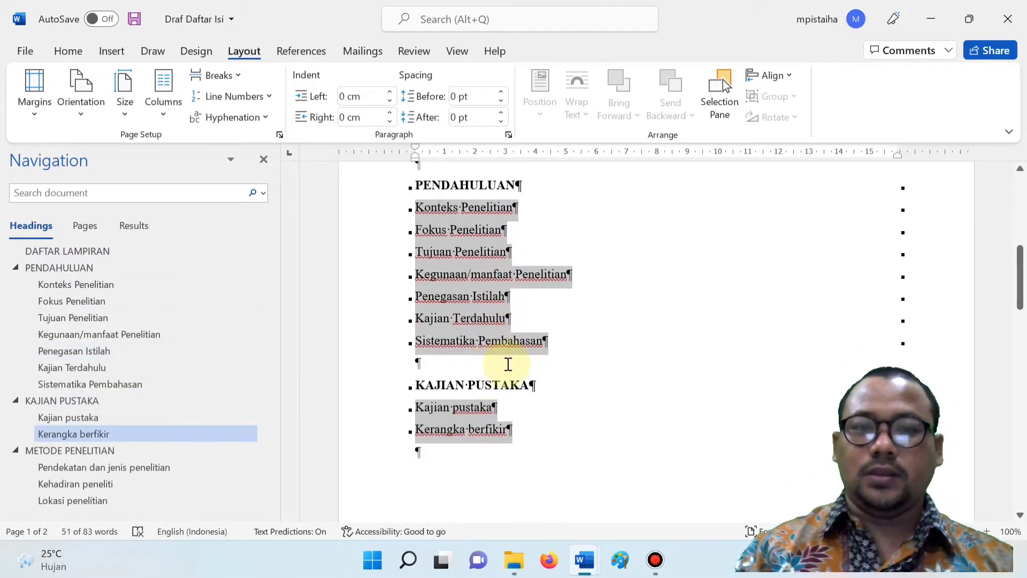
pyautogui.click(544, 315)
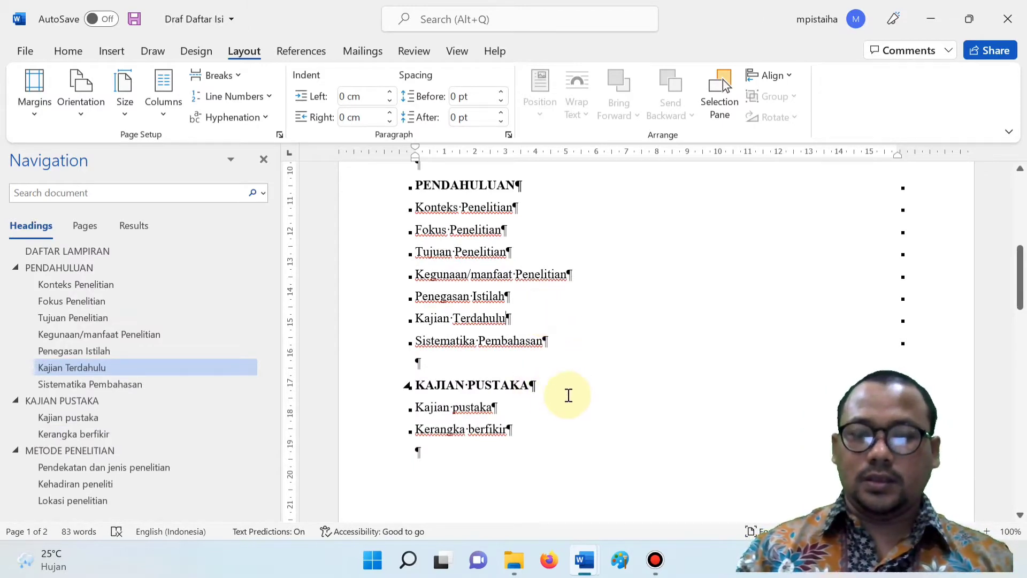
# Capitalize "Pustaka" in the subsection title Kajian Pustaka and add the line "Konsep Manajemen Sumber Daya Manusia" below it.
pyautogui.scroll(-2, 571, 395)
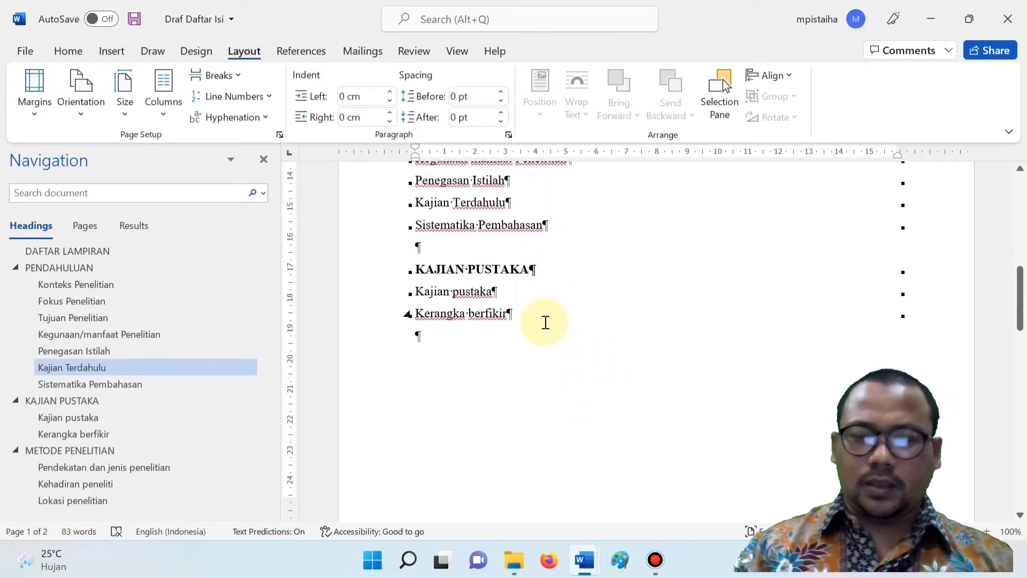
pyautogui.click(517, 295)
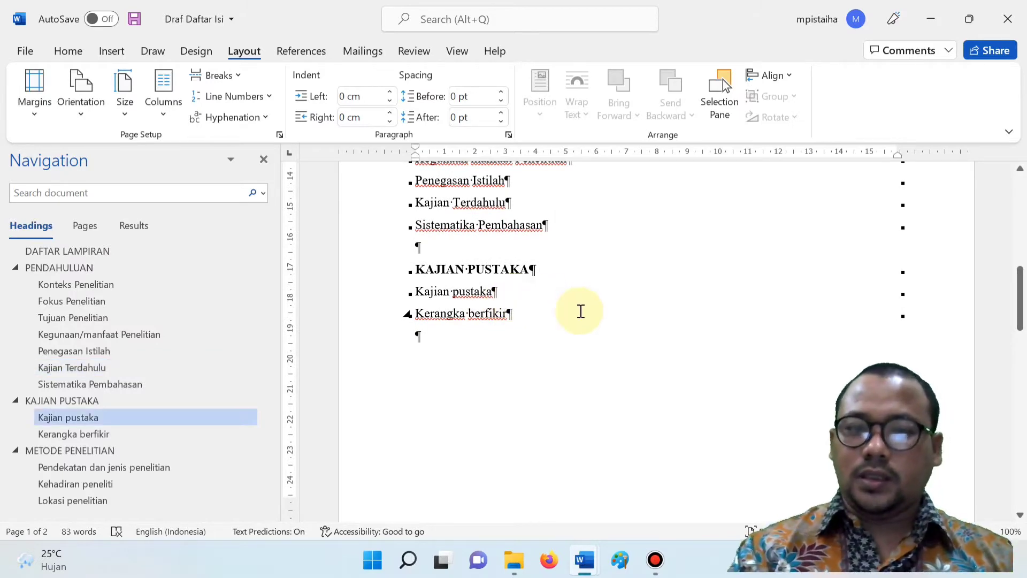
pyautogui.press('Return')
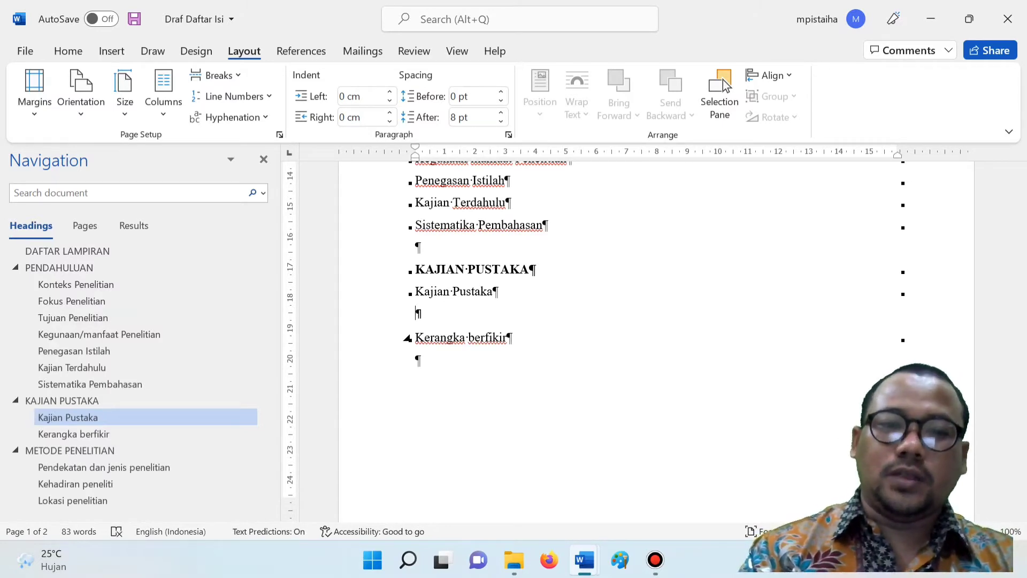
pyautogui.click(580, 309)
pyautogui.write('Konsep Manajemen')
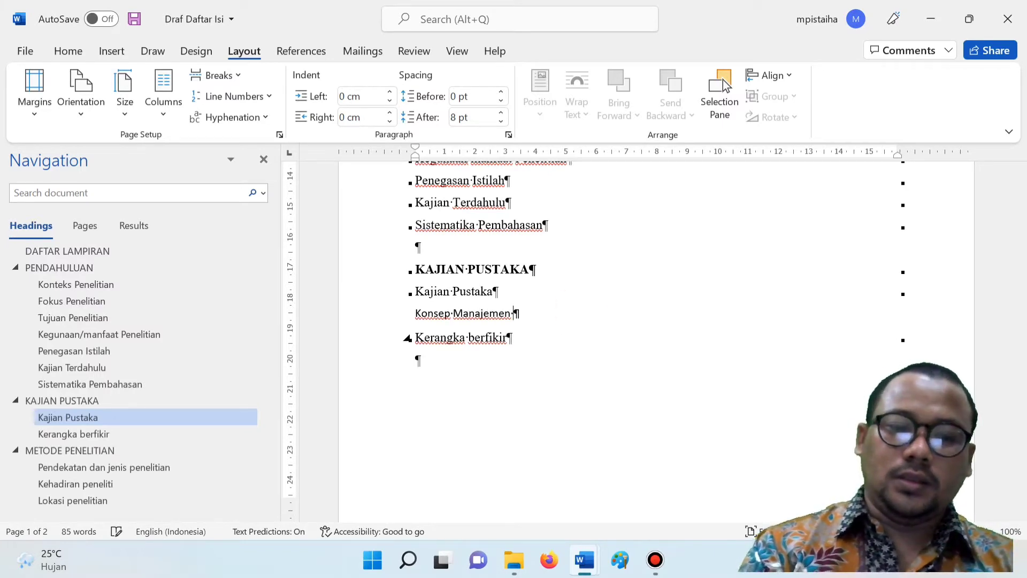
pyautogui.click(580, 310)
pyautogui.write('S')
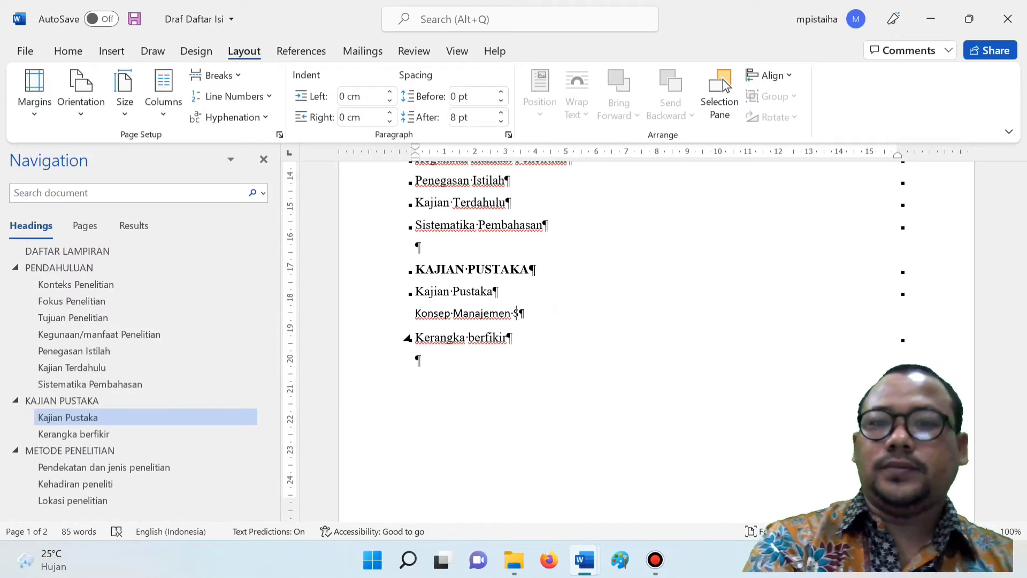
pyautogui.write('u')
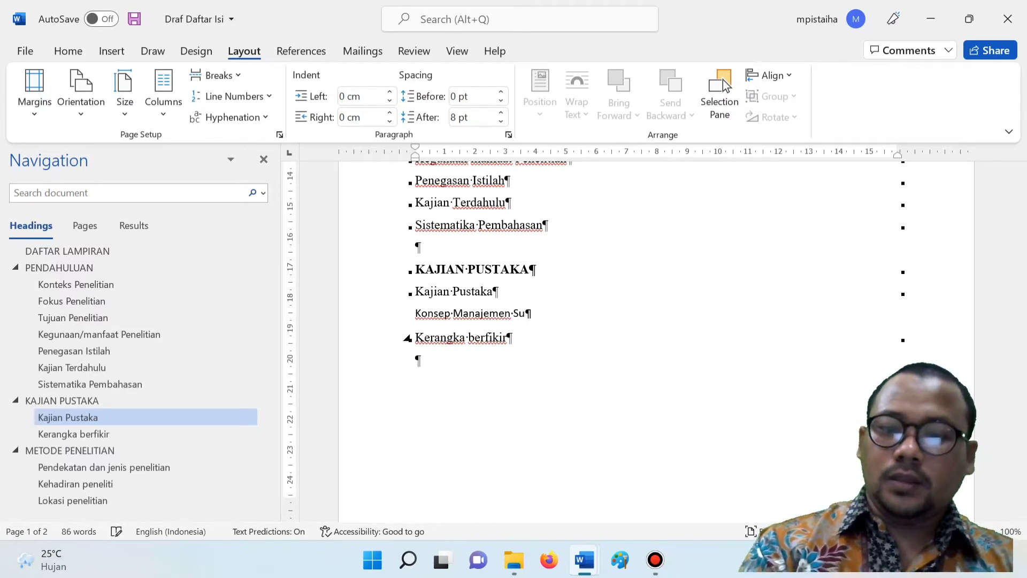
pyautogui.write('mber ')
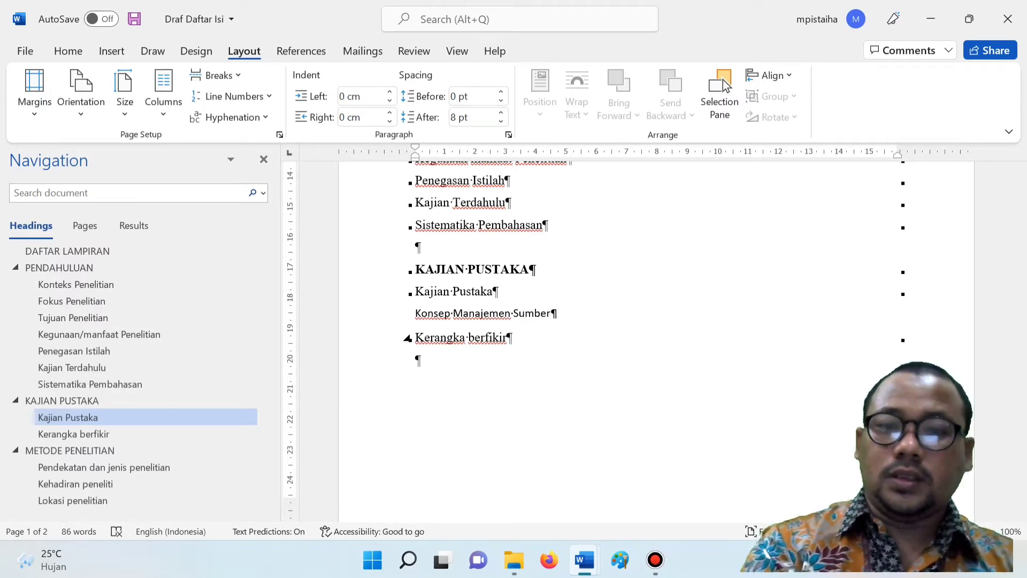
pyautogui.write('Daya Ma')
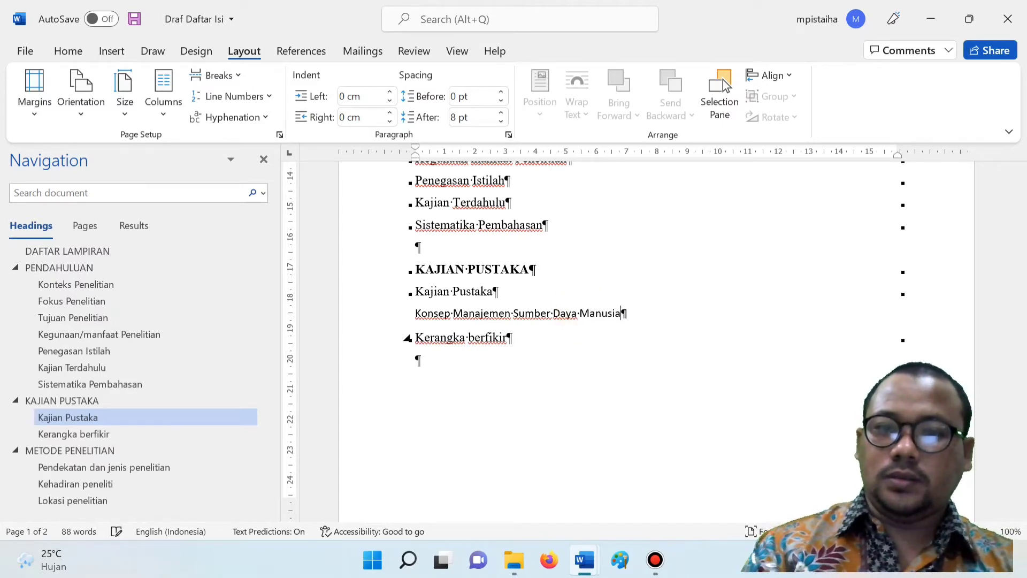
pyautogui.write('nusia')
# Add the line "Prinsip-prinsip Manajemen SDM" below "Konsep Manajemen Sumber Daya Manusia".
pyautogui.press('Return')
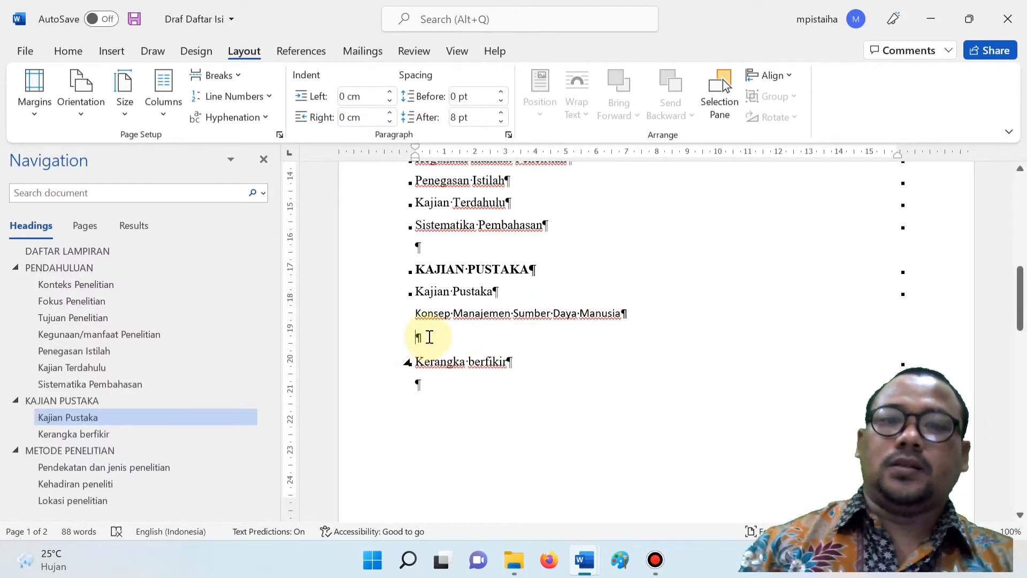
pyautogui.write('Prinsip-pr')
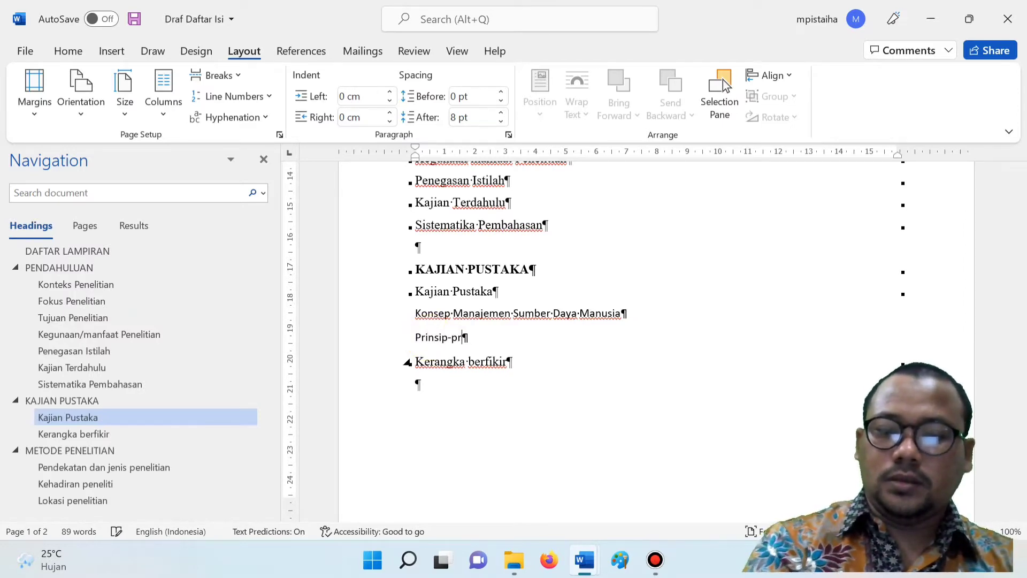
pyautogui.write('insip')
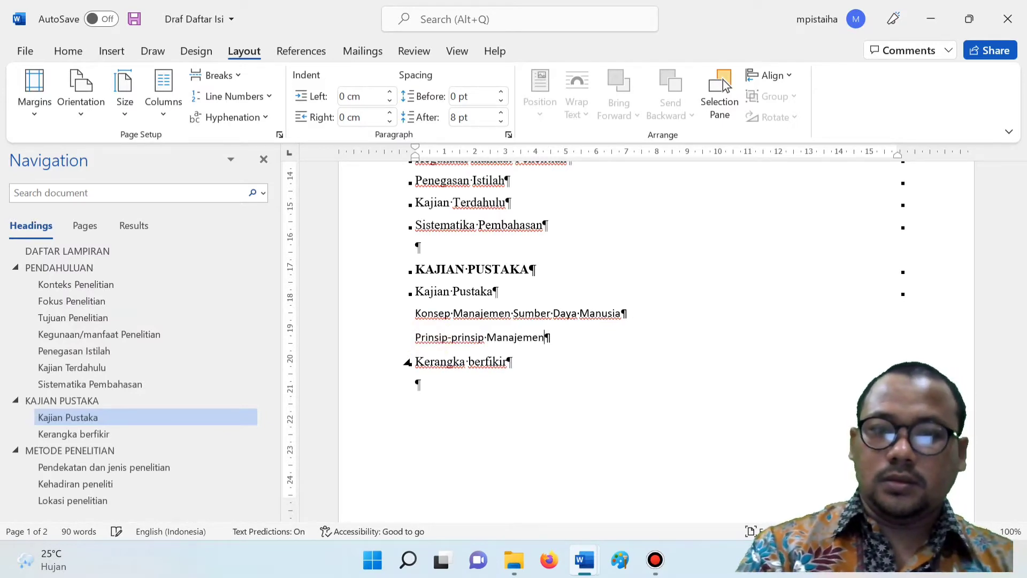
pyautogui.write(' Manajemen S')
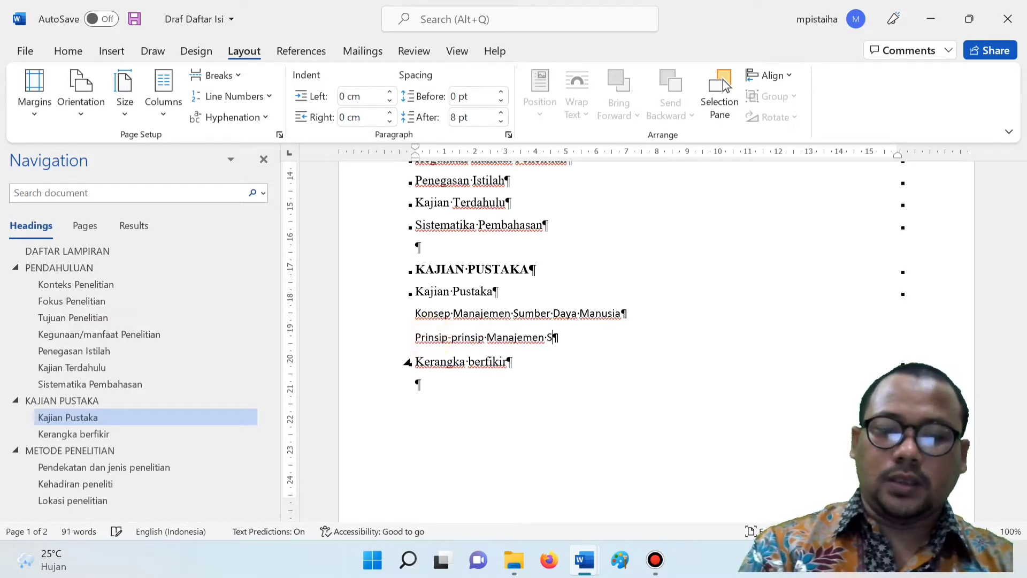
pyautogui.write('DM')
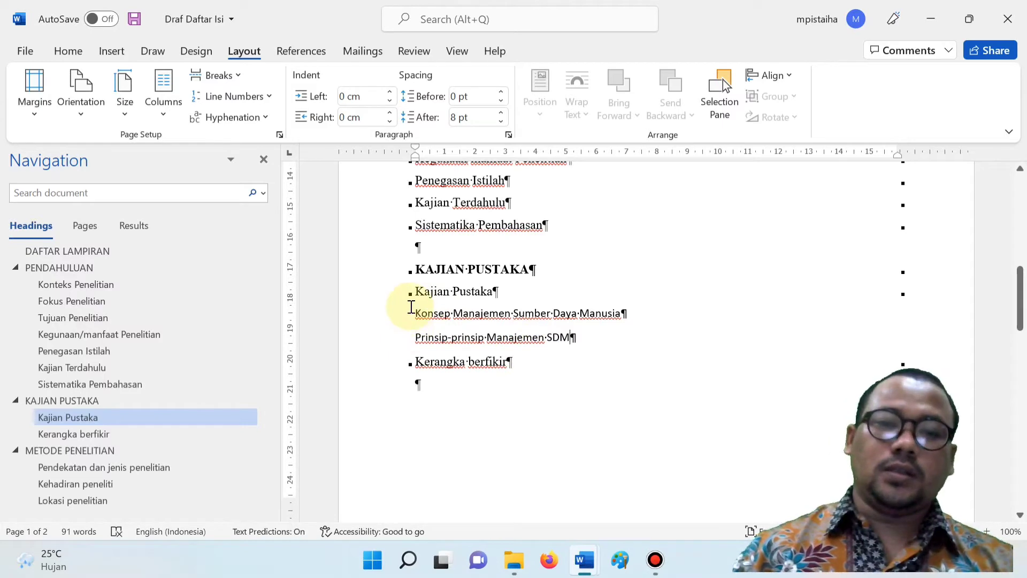
# Apply the Heading 3 style to the two new lines under Kajian Pustaka.
pyautogui.moveTo(420, 319); pyautogui.dragTo(598, 337)
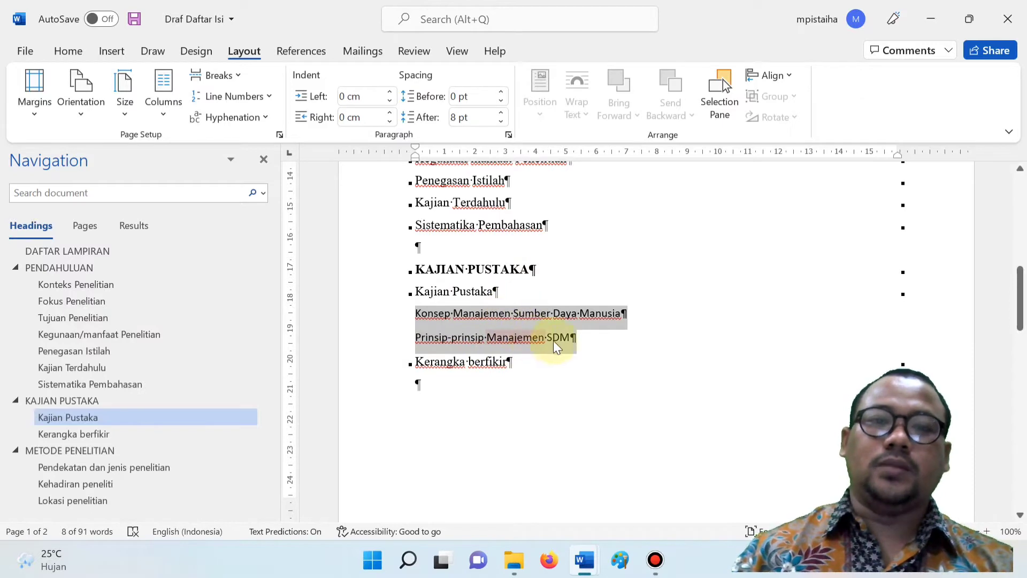
pyautogui.click(75, 51)
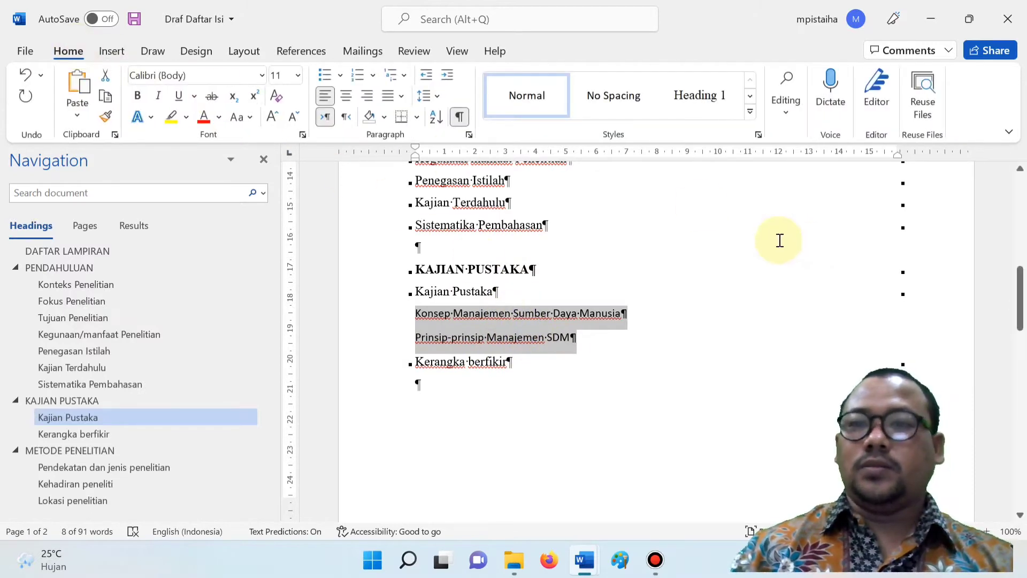
pyautogui.click(751, 111)
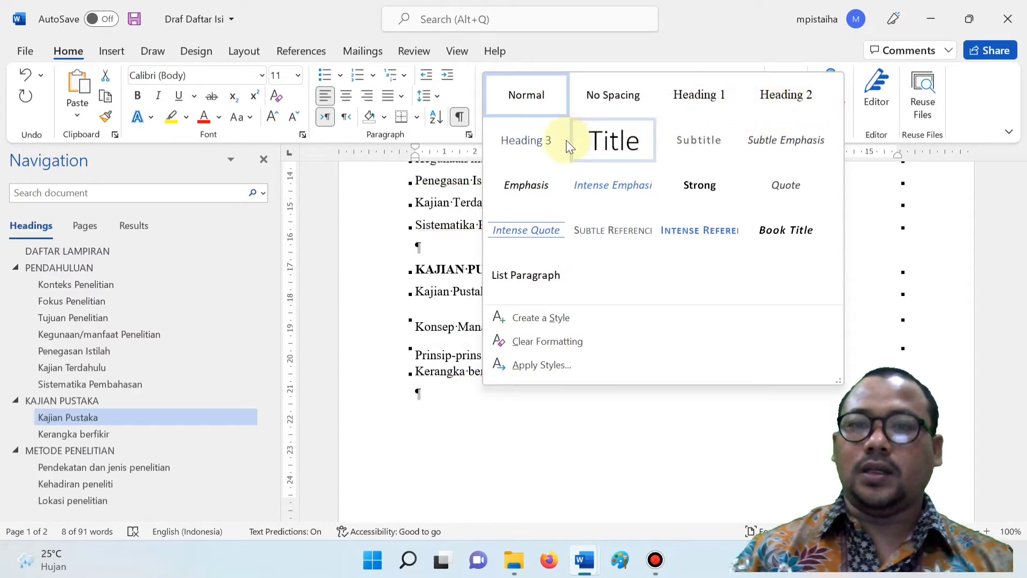
pyautogui.click(533, 143)
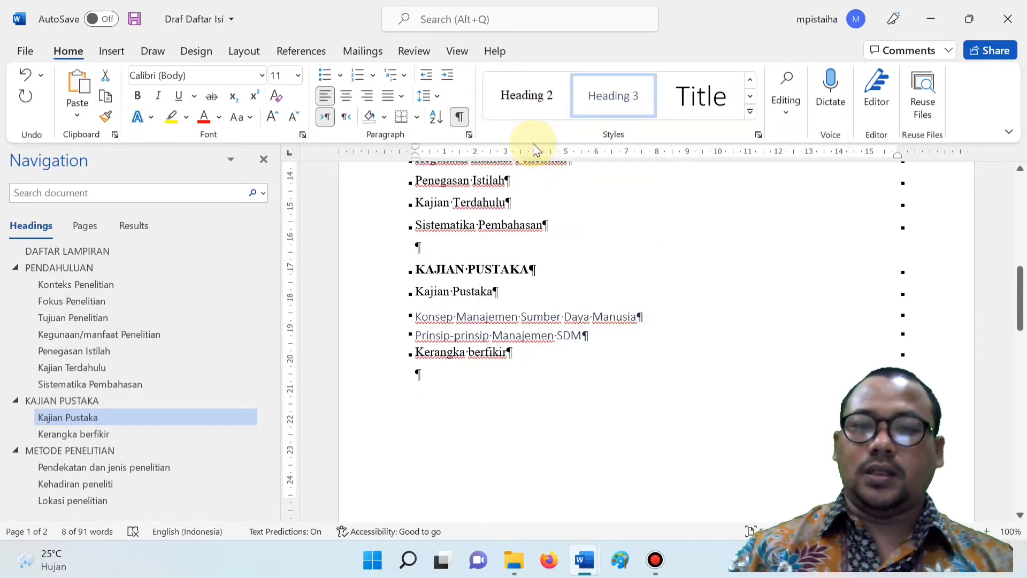
# Modify the Heading 3 style to use Times New Roman (Headings CS) with the Automatic font color.
pyautogui.rightClick(626, 96)
pyautogui.click(652, 125)
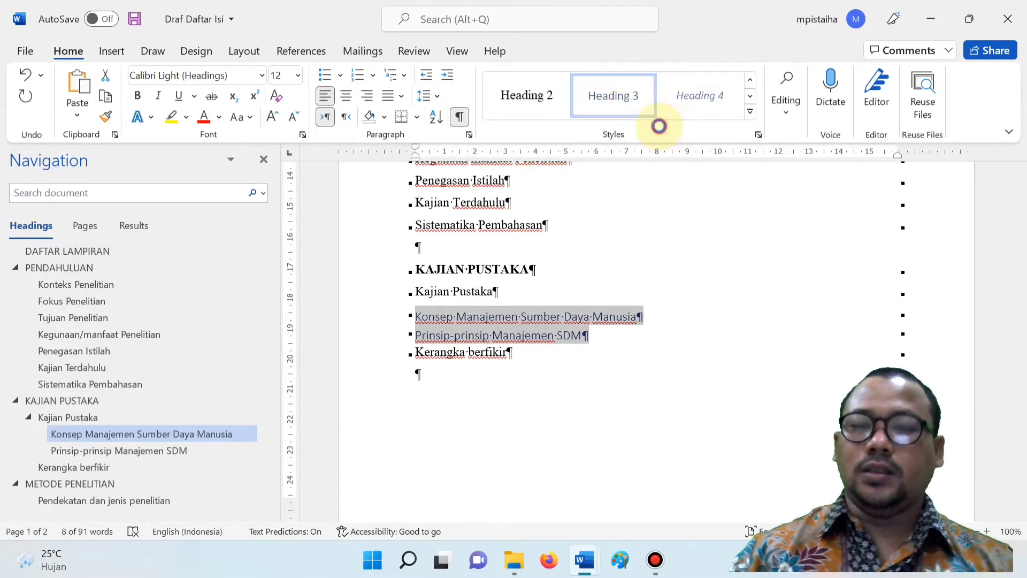
pyautogui.click(595, 191)
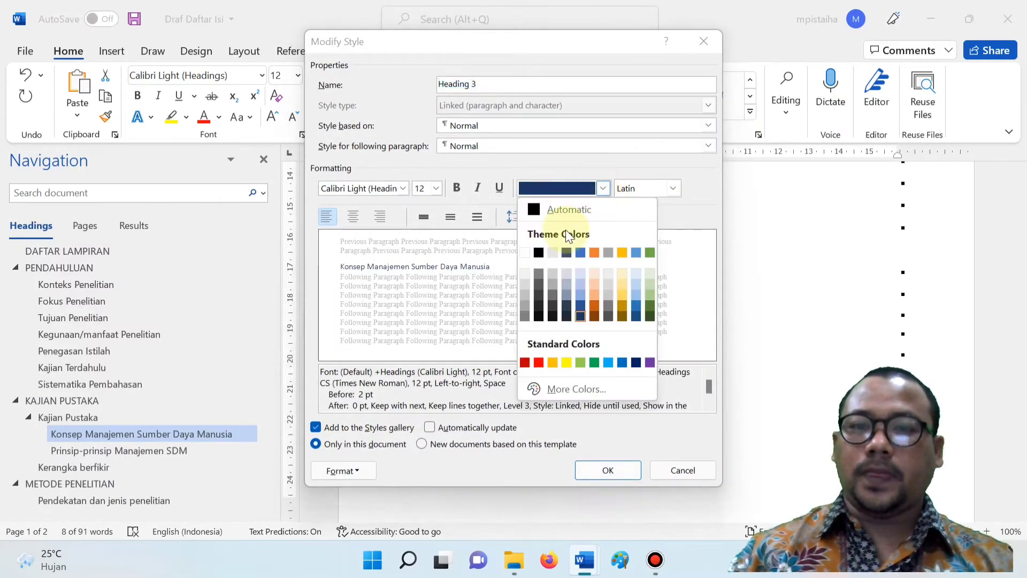
pyautogui.click(561, 210)
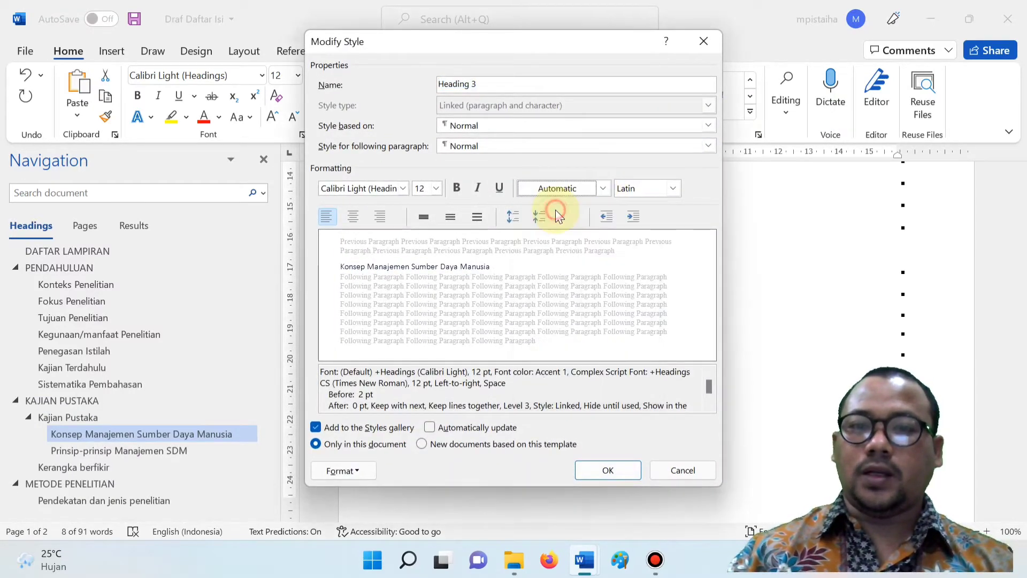
pyautogui.click(403, 188)
pyautogui.click(379, 242)
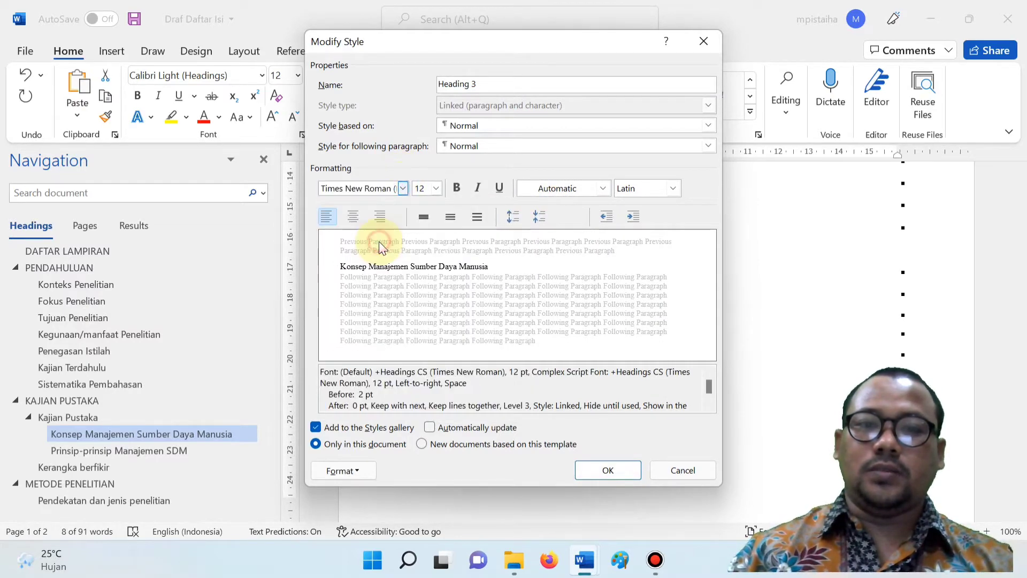
pyautogui.click(609, 471)
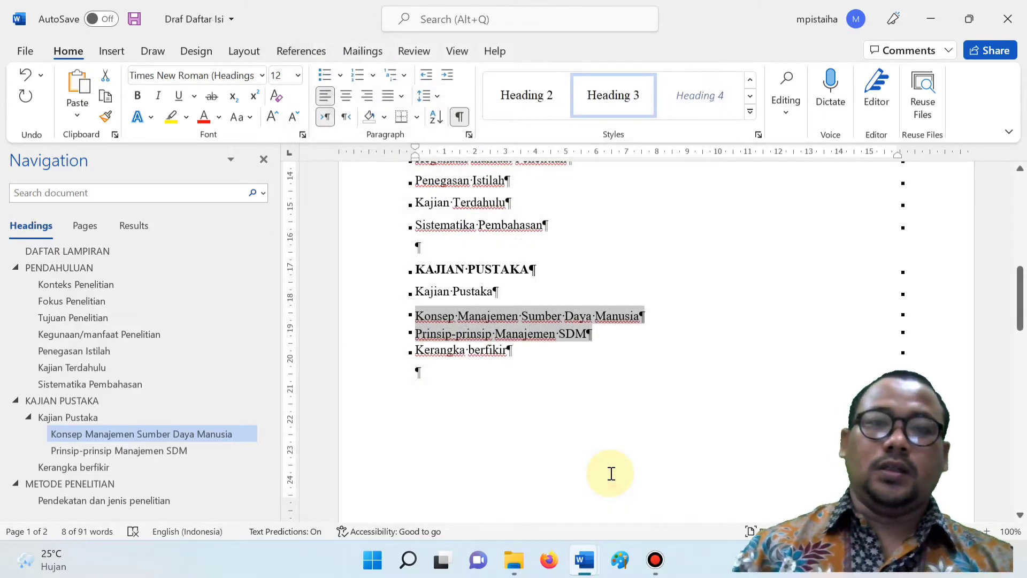
# Increase the line spacing of the two Heading 3 lines under Kajian Pustaka and set their spacing before to 0 pt.
pyautogui.click(433, 96)
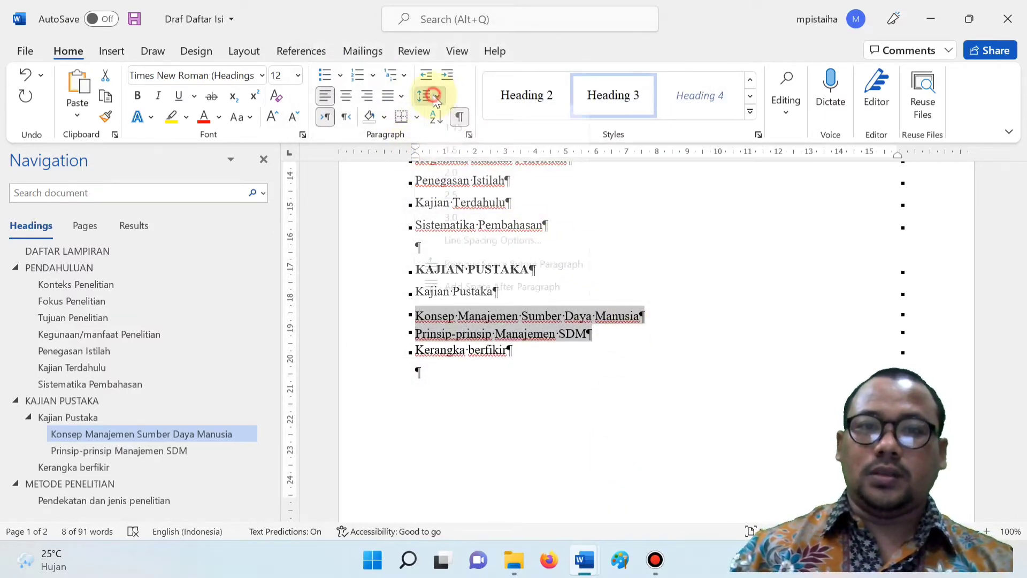
pyautogui.click(453, 162)
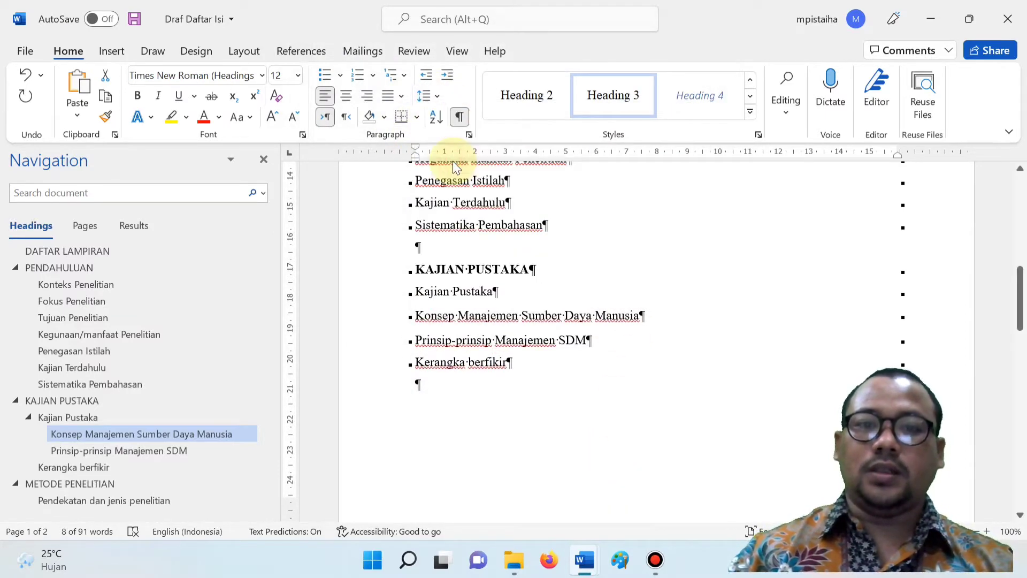
pyautogui.click(243, 51)
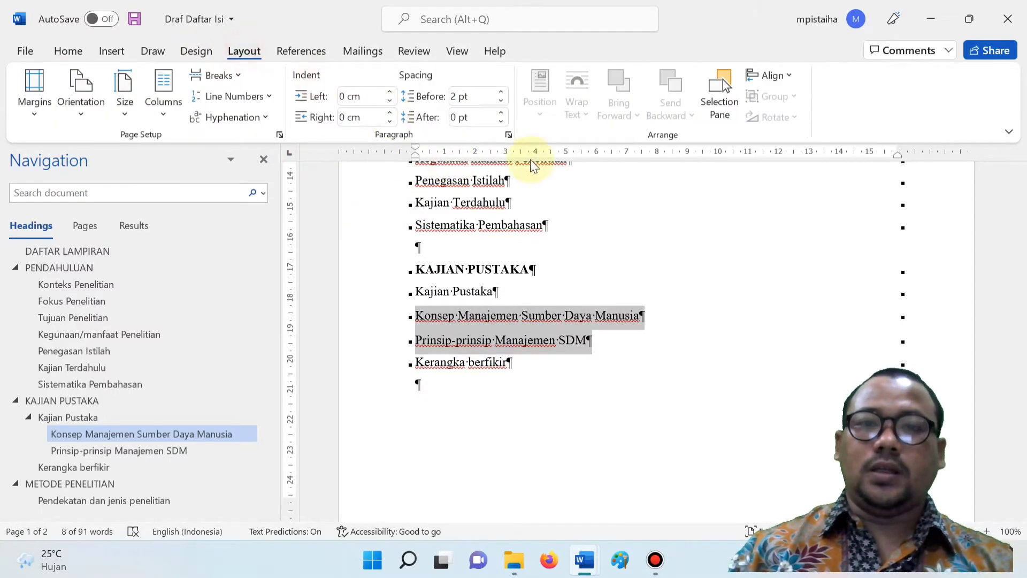
pyautogui.click(501, 104)
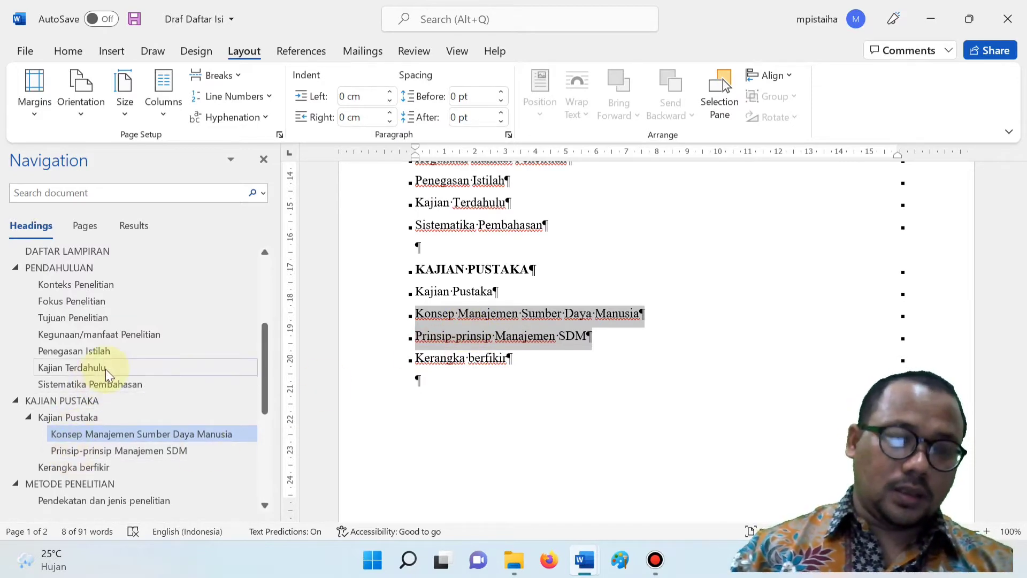
# Change the chapter title KAJIAN PUSTAKA to "KAJIAN TEORI".
pyautogui.scroll(-2, 99, 364)
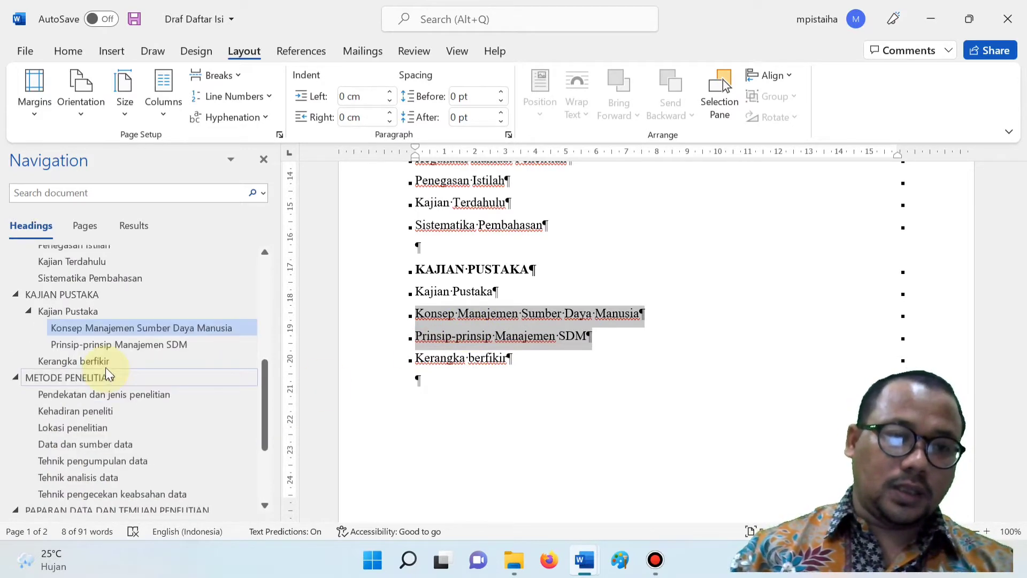
pyautogui.click(81, 348)
pyautogui.scroll(2, 80, 342)
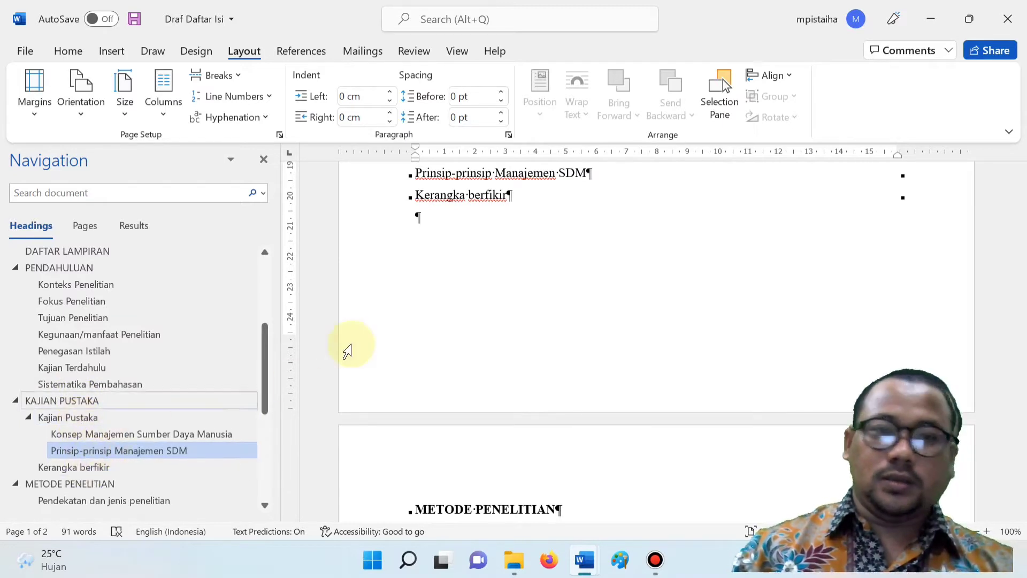
pyautogui.click(109, 422)
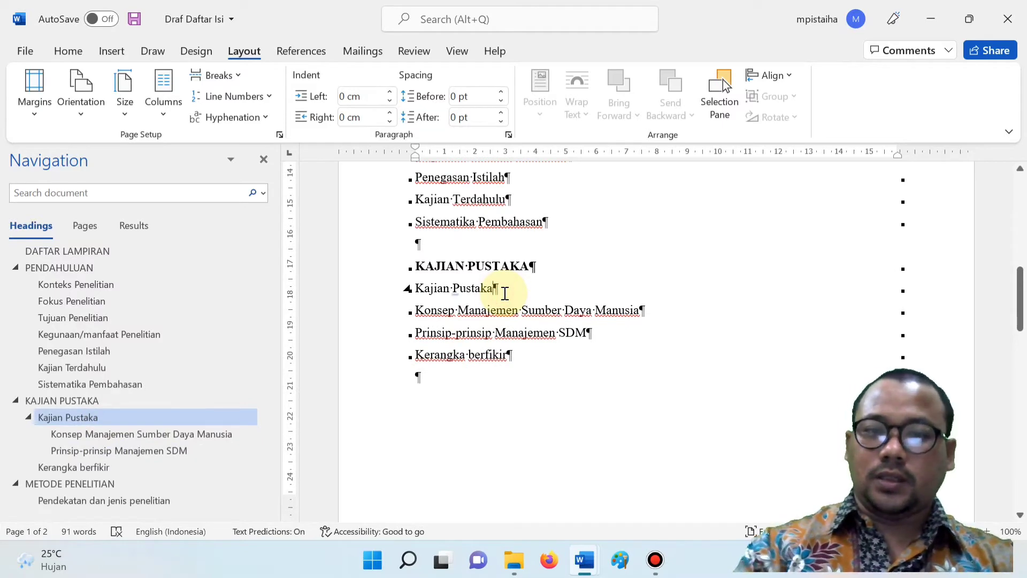
pyautogui.click(530, 265)
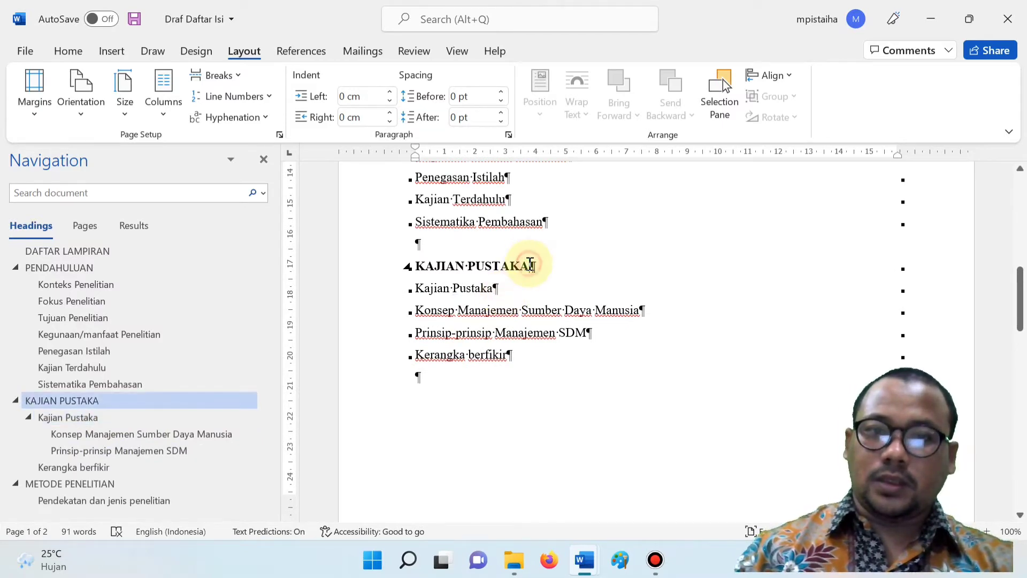
pyautogui.press('BackSpace')
pyautogui.press('BackSpace')
pyautogui.press('BackSpace')
pyautogui.press('BackSpace')
pyautogui.press('BackSpace')
pyautogui.press('BackSpace')
pyautogui.press('BackSpace')
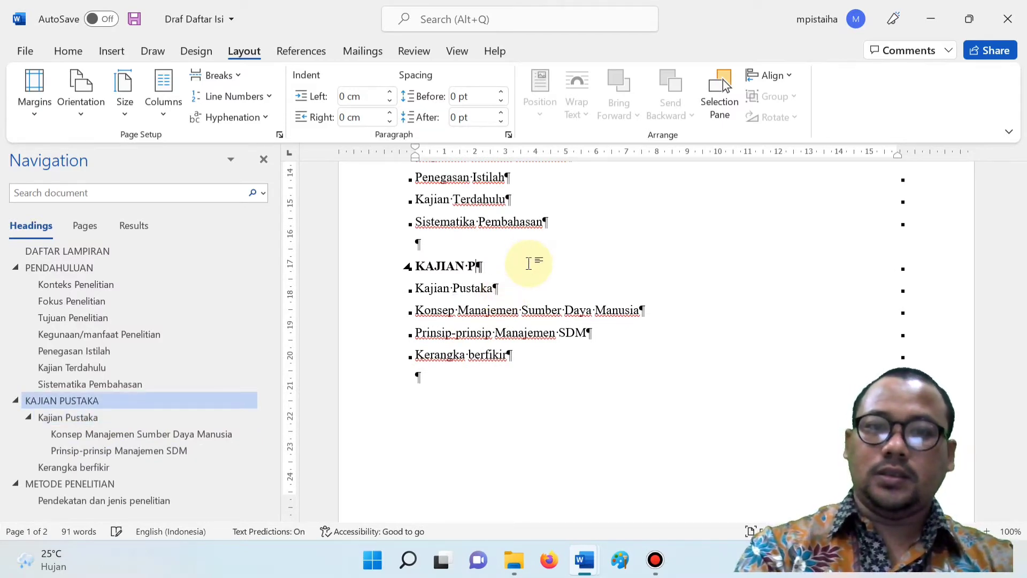
pyautogui.write('TEORI')
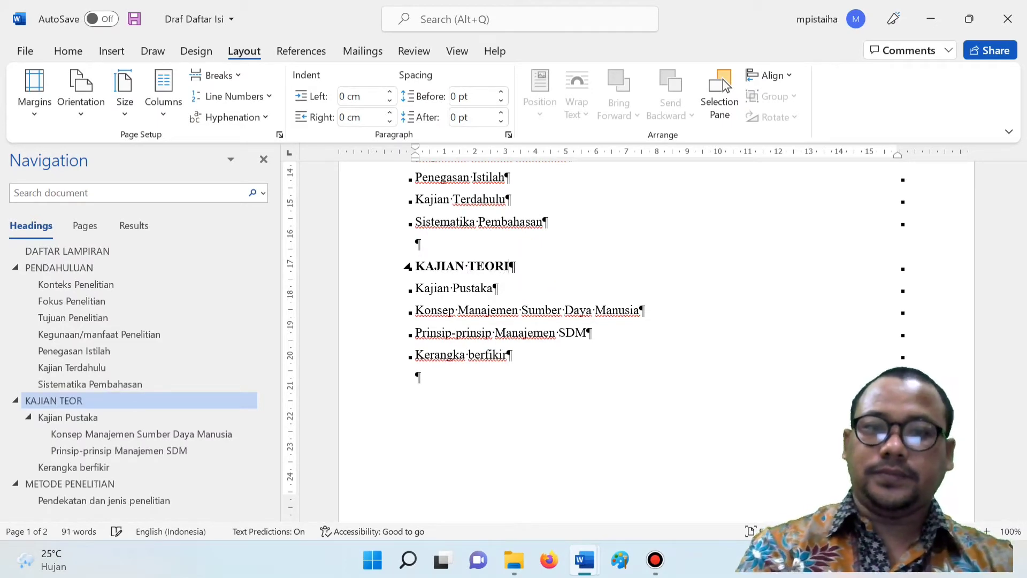
pyautogui.click(529, 264)
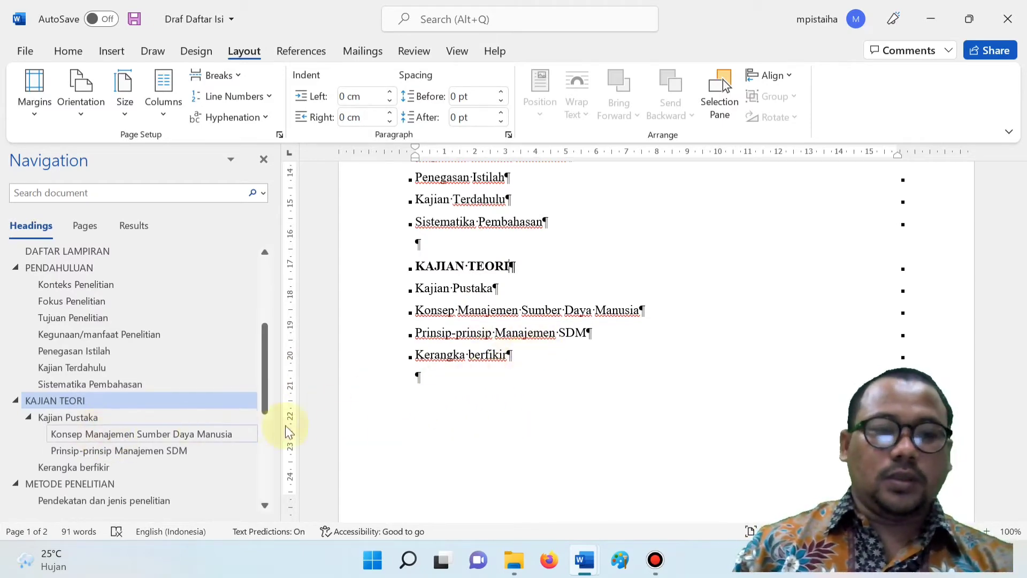
# Apply the multilevel list with I. Heading 1, A. Heading 2, 1. Heading 3 numbering, starting from the PENDAHULUAN heading.
pyautogui.scroll(5, 503, 364)
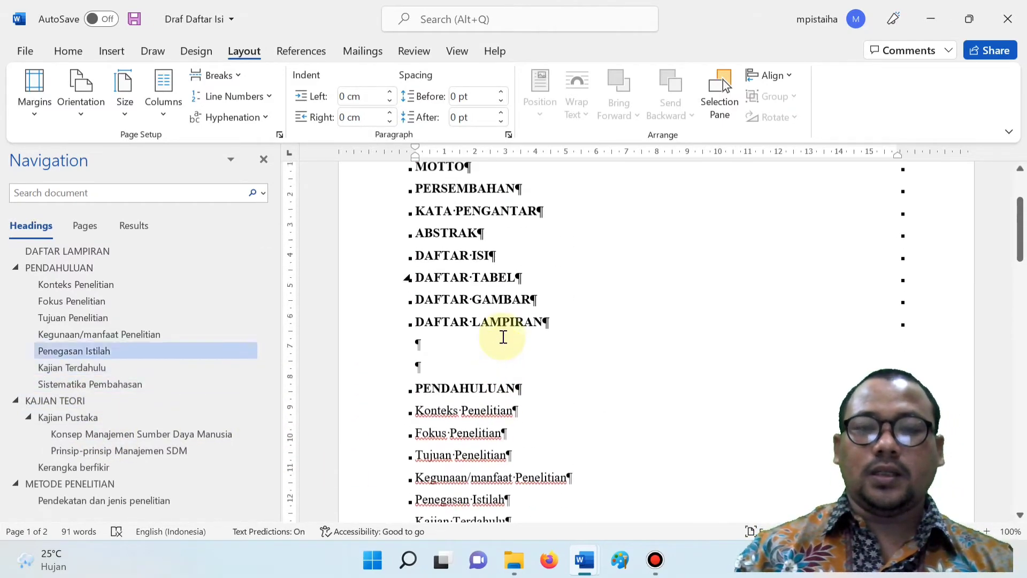
pyautogui.scroll(4, 493, 329)
pyautogui.scroll(-3, 449, 375)
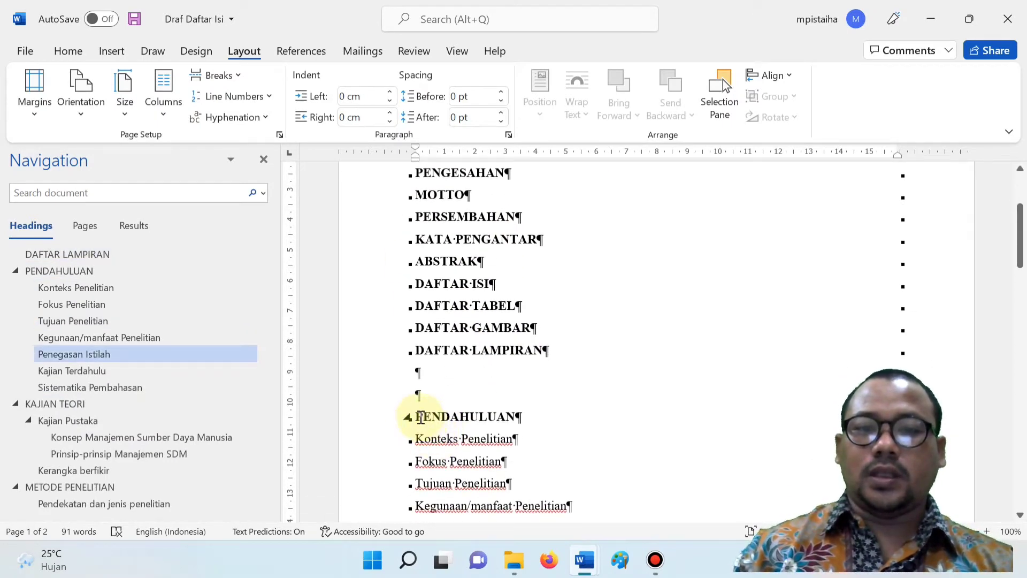
pyautogui.click(420, 416)
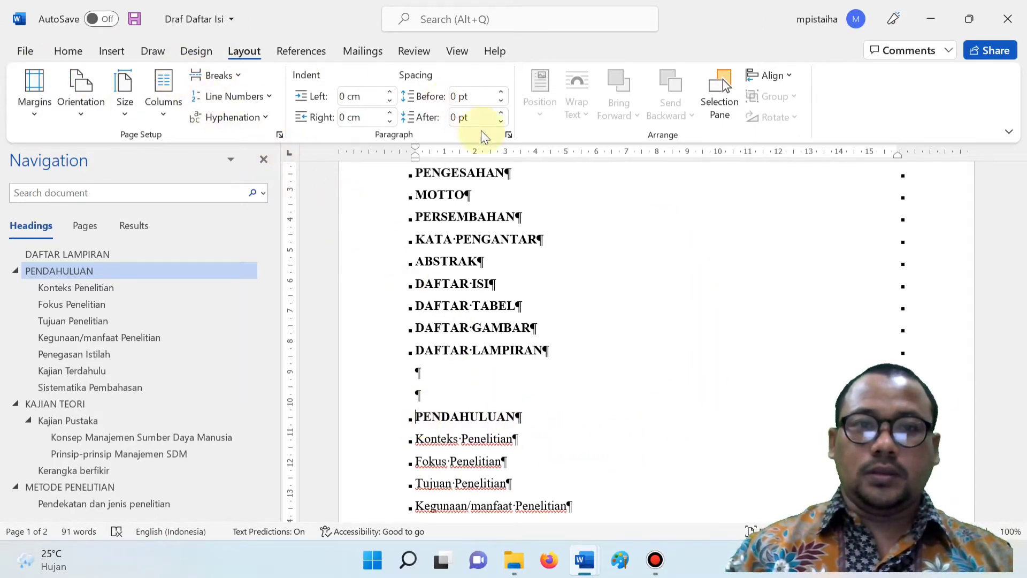
pyautogui.click(66, 51)
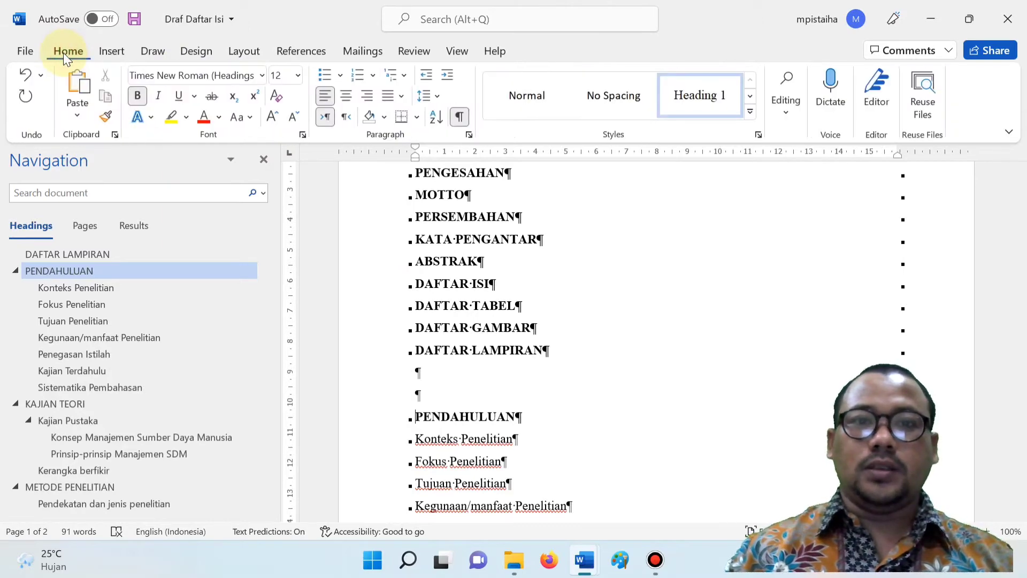
pyautogui.click(409, 77)
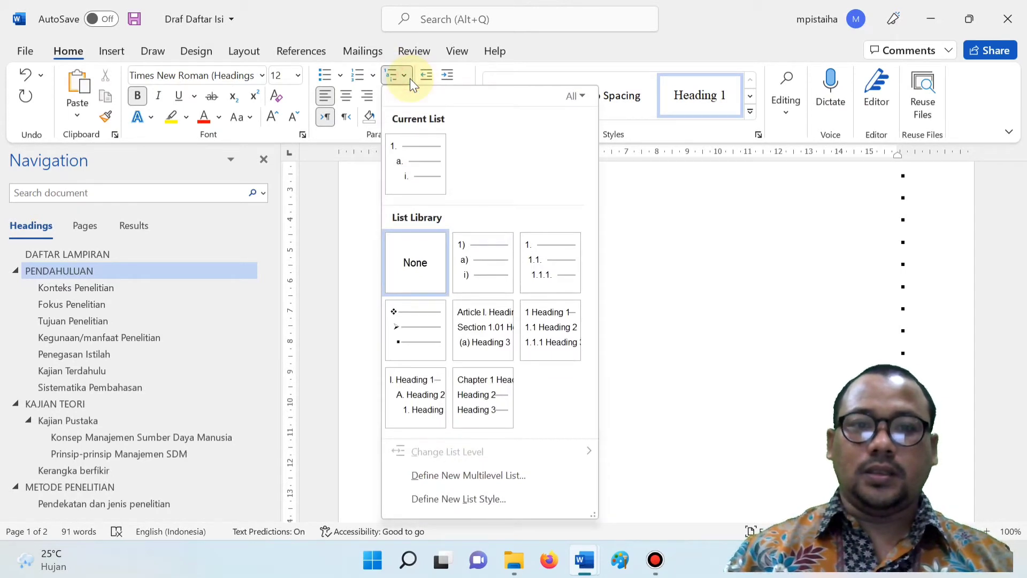
pyautogui.moveTo(421, 402)
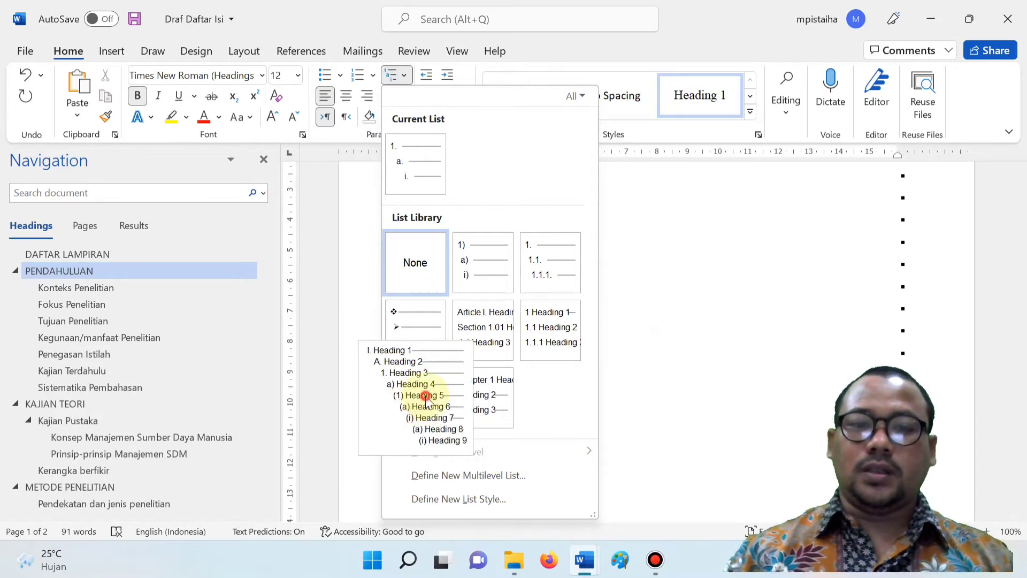
pyautogui.click(427, 399)
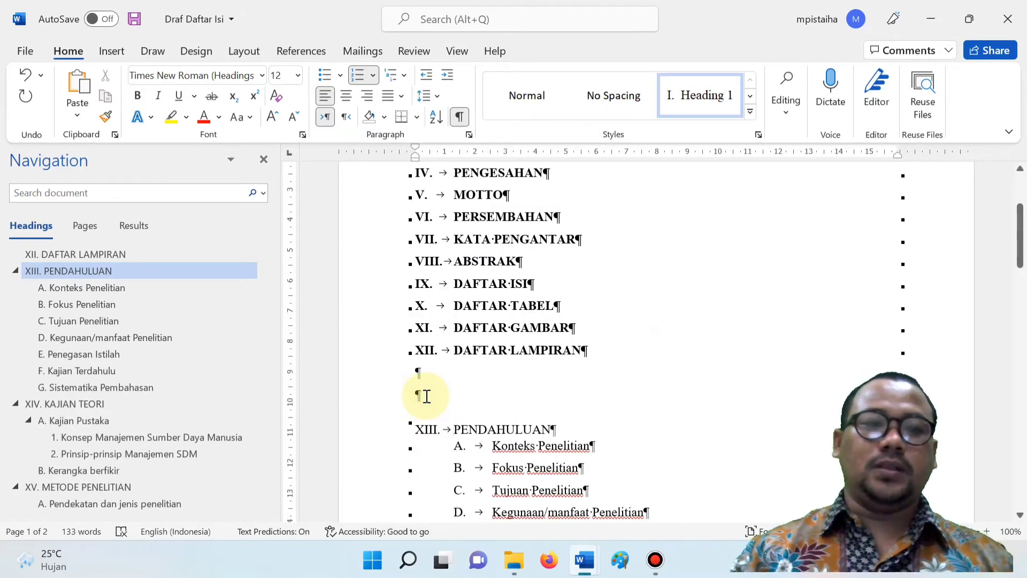
# Remove the Roman numbering from the front-matter headings COVER, SURAT PERNYATAAN, PERSETUJUAN PEMBIMBING, PENGESAHAN and MOTTO.
pyautogui.scroll(4, 99, 307)
pyautogui.rightClick(98, 304)
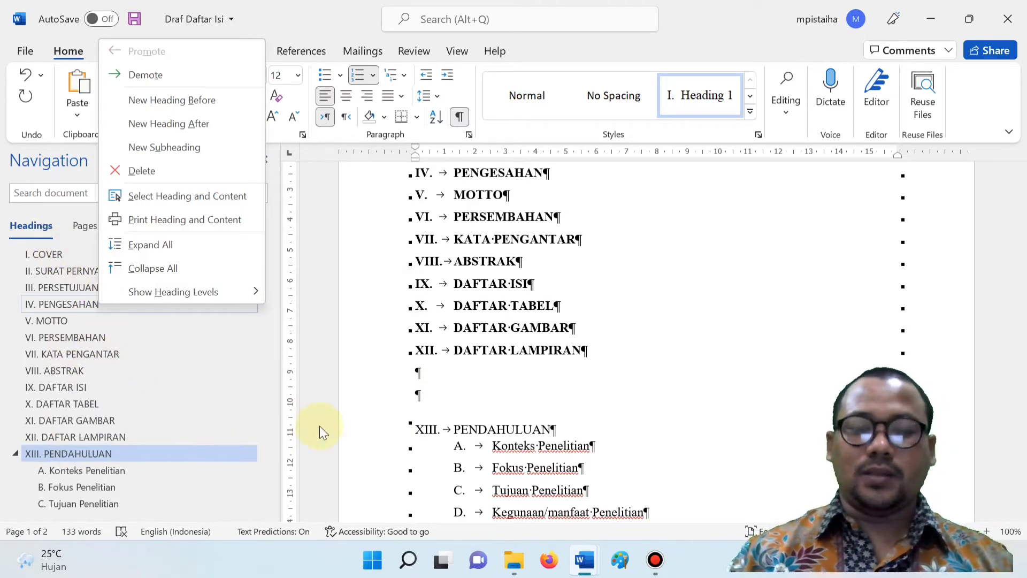
pyautogui.click(456, 426)
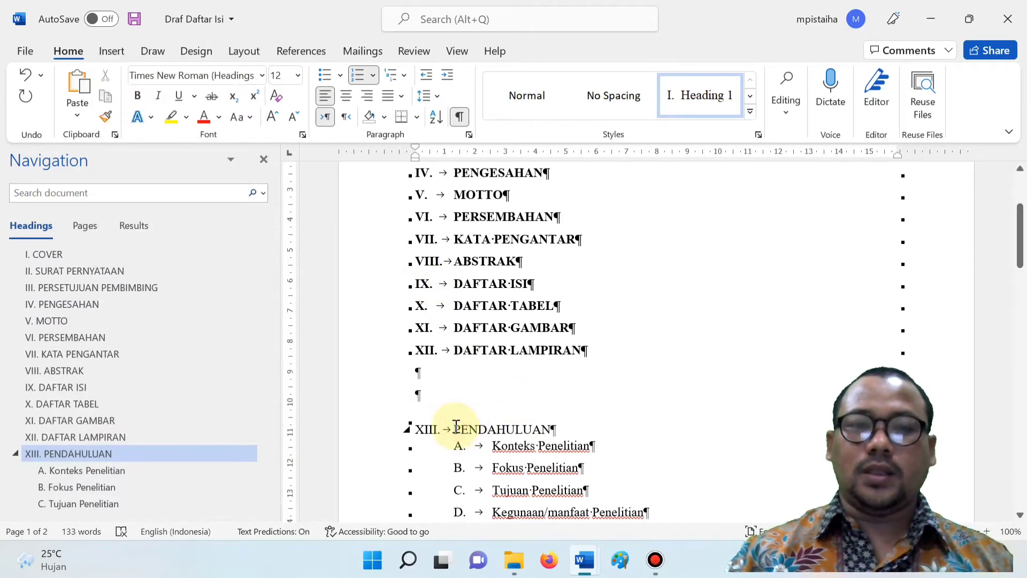
pyautogui.scroll(5, 482, 267)
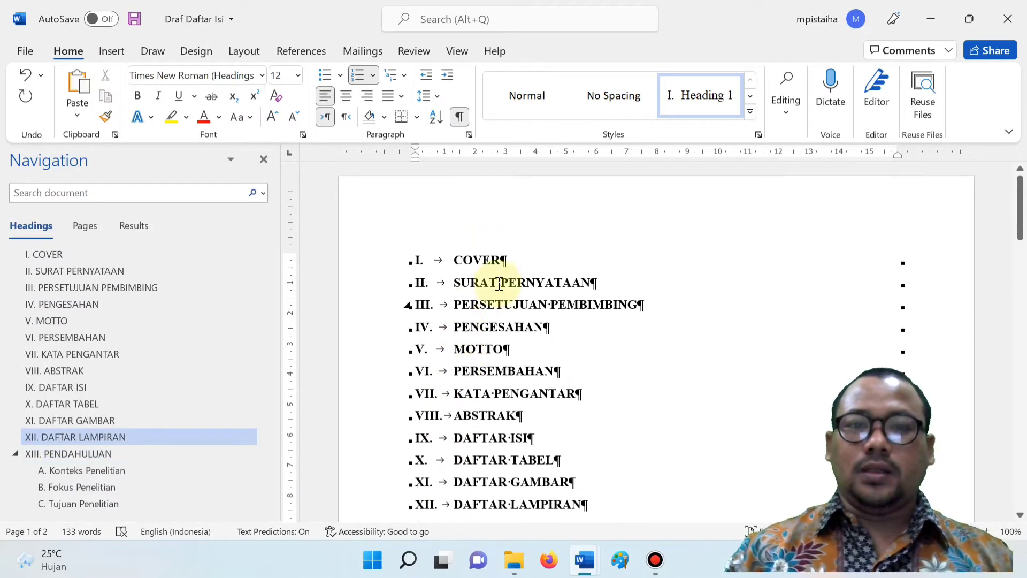
pyautogui.click(464, 261)
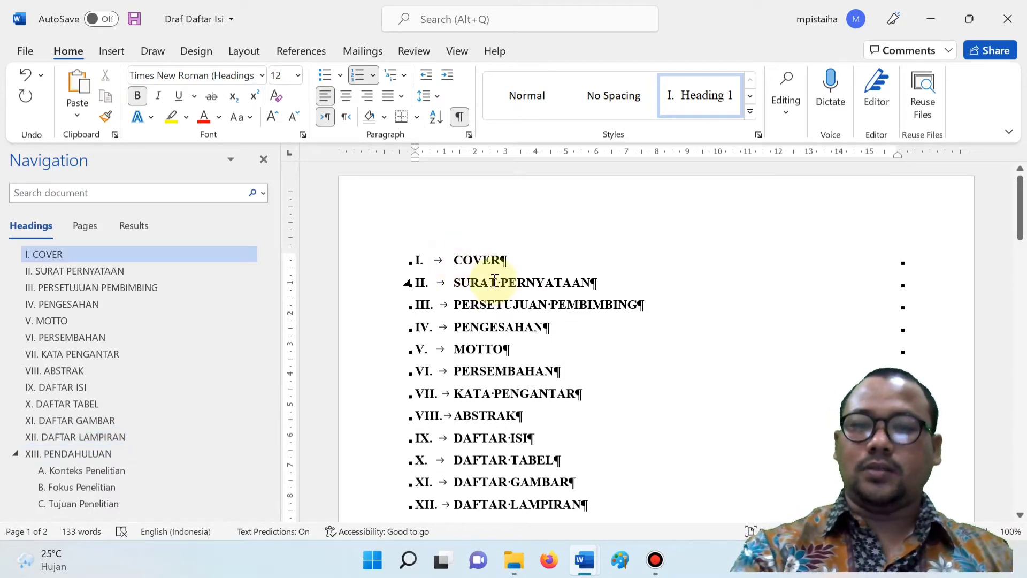
pyautogui.press('BackSpace')
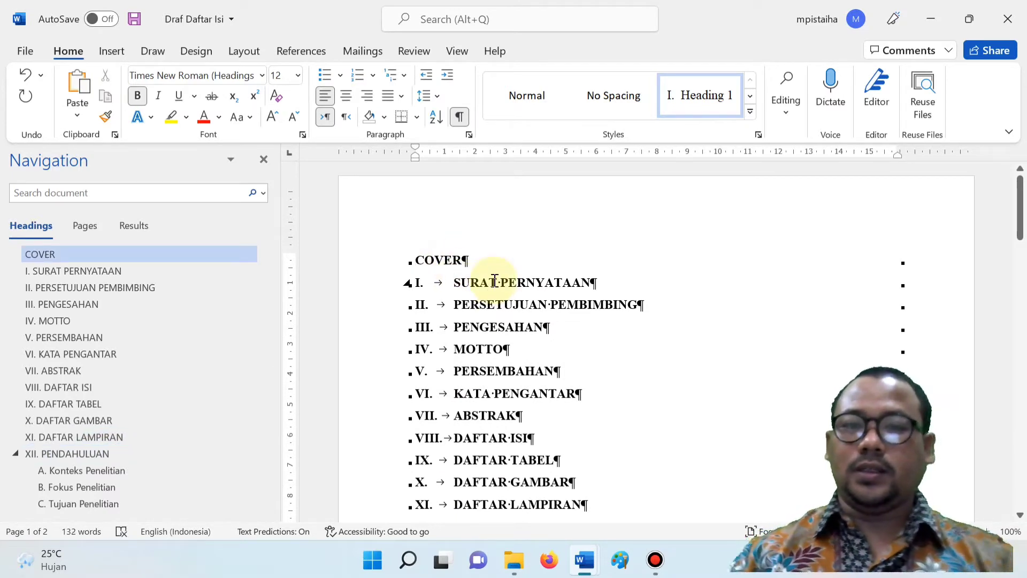
pyautogui.click(454, 280)
pyautogui.press('BackSpace')
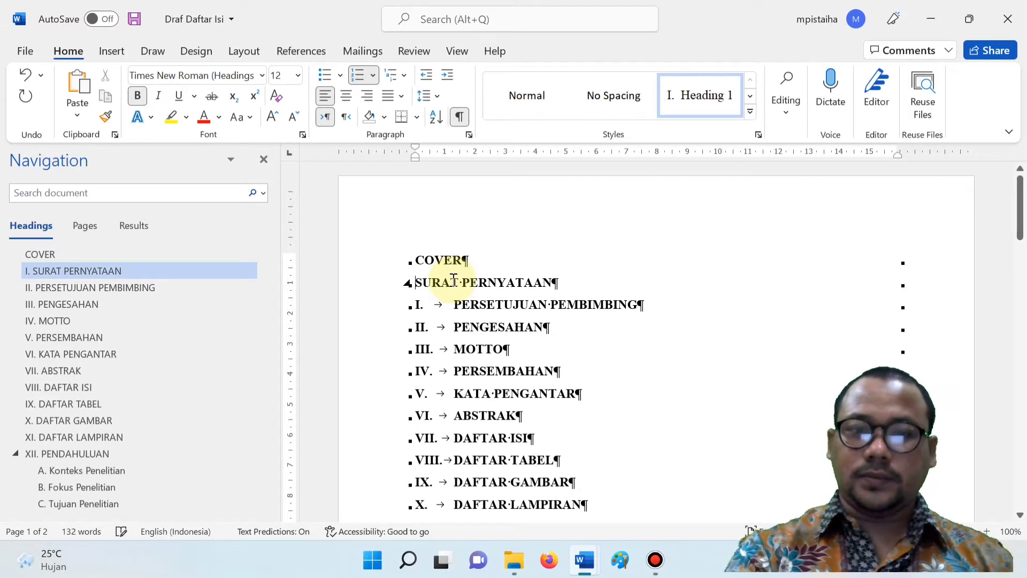
pyautogui.click(455, 304)
pyautogui.press('BackSpace')
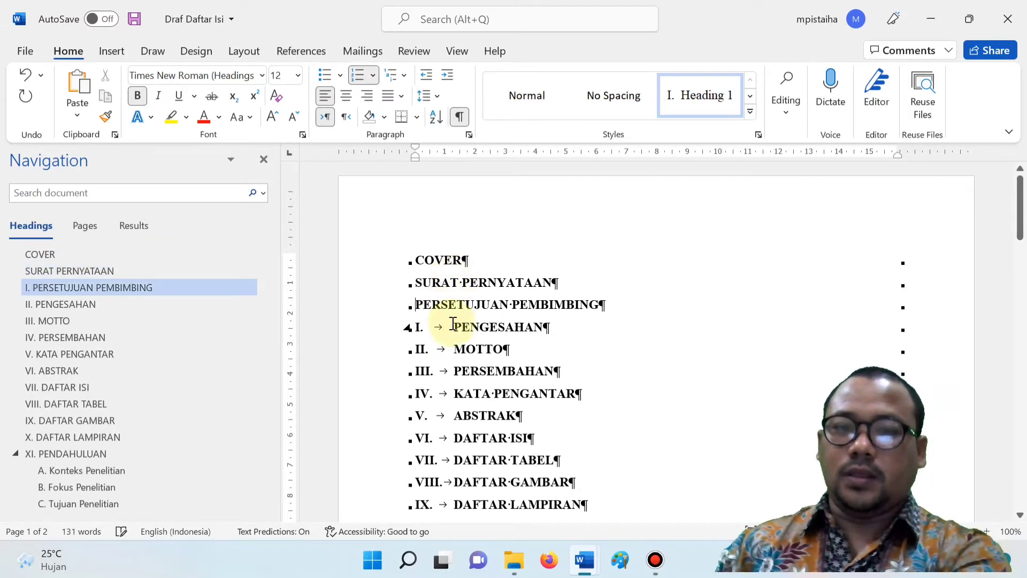
pyautogui.click(455, 327)
pyautogui.press('BackSpace')
pyautogui.click(456, 348)
pyautogui.press('BackSpace')
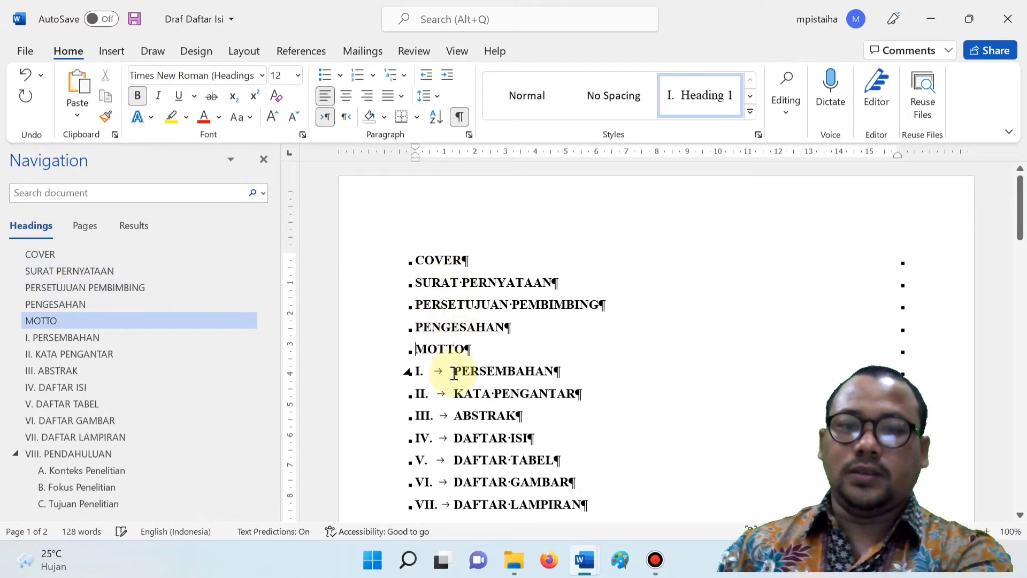
# Remove the Roman numbering from the headings PERSEMBAHAN through DAFTAR LAMPIRAN and delete one empty line below them.
pyautogui.click(455, 371)
pyautogui.press('BackSpace')
pyautogui.click(455, 393)
pyautogui.press('BackSpace')
pyautogui.click(455, 415)
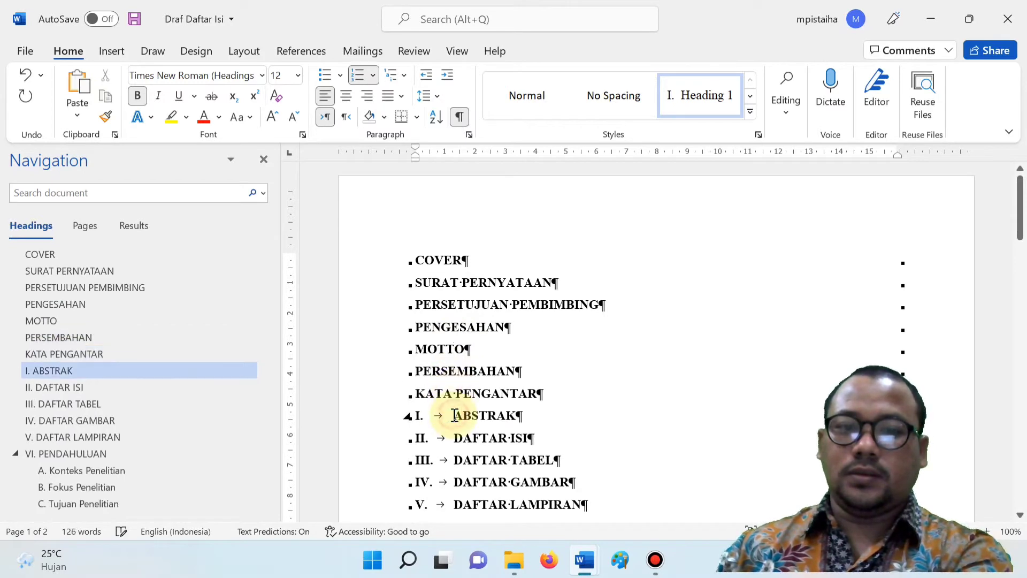
pyautogui.press('BackSpace')
pyautogui.click(455, 438)
pyautogui.press('BackSpace')
pyautogui.click(455, 460)
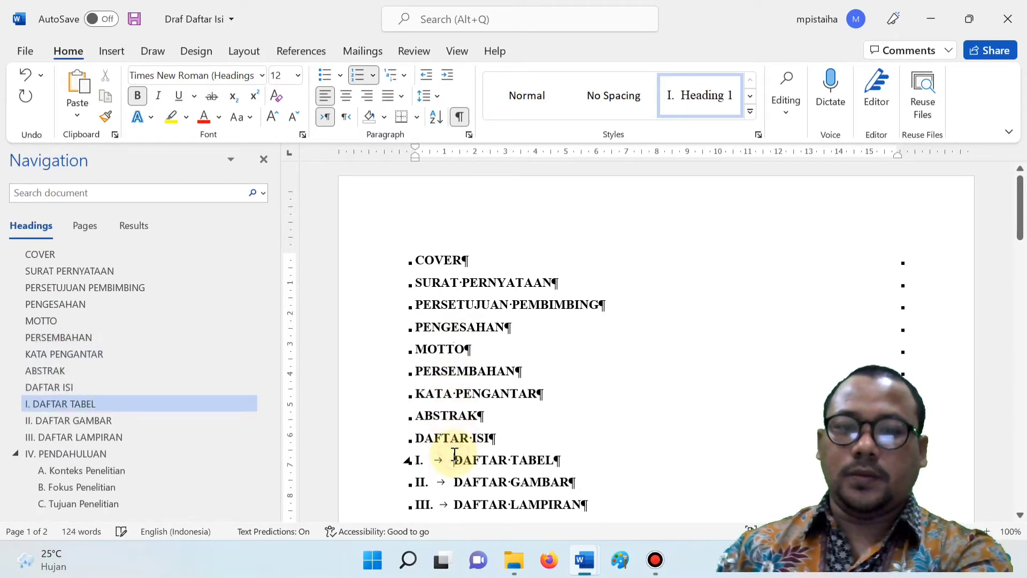
pyautogui.press('BackSpace')
pyautogui.click(456, 483)
pyautogui.press('BackSpace')
pyautogui.scroll(-2, 457, 487)
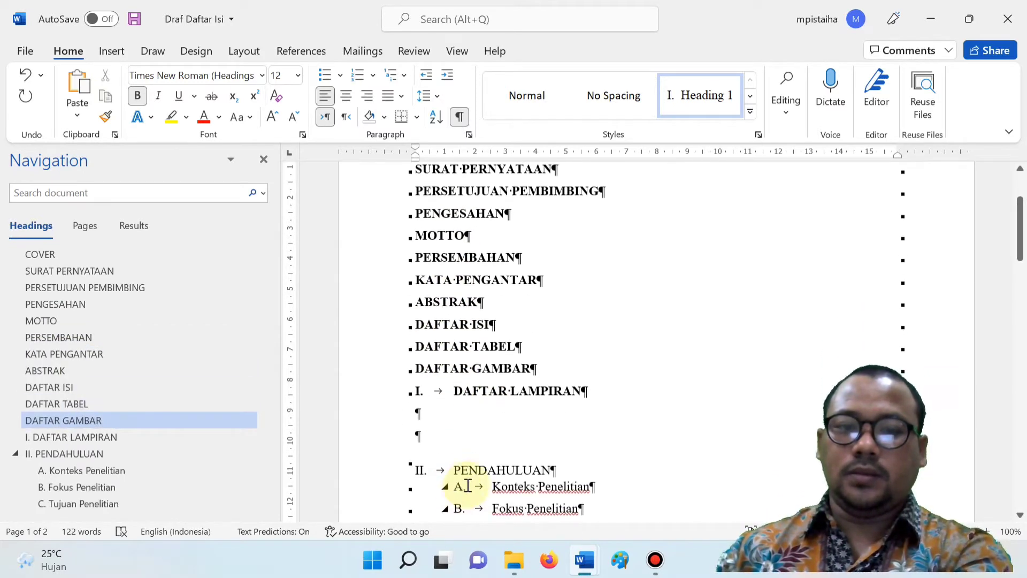
pyautogui.click(456, 389)
pyautogui.press('BackSpace')
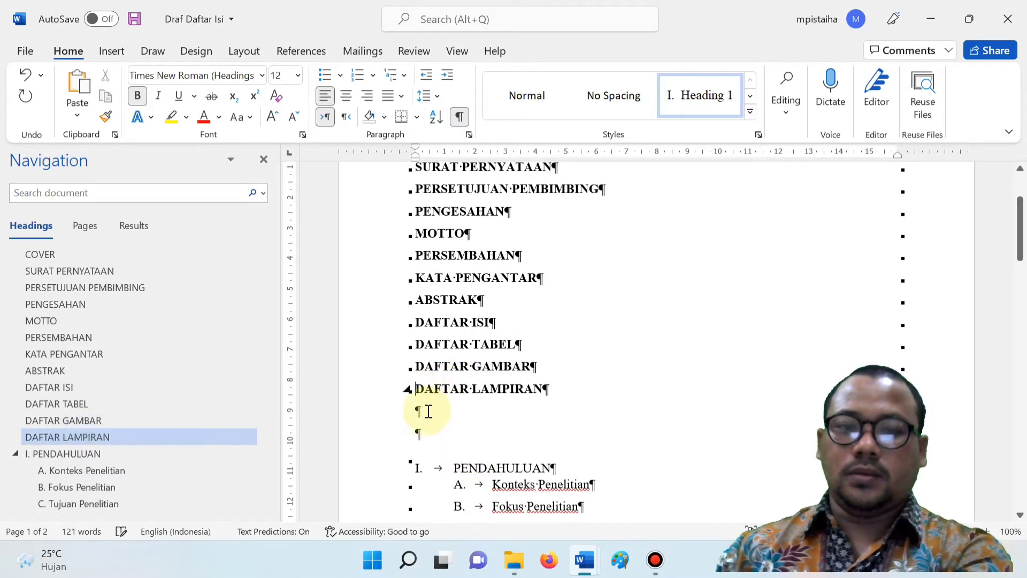
pyautogui.click(428, 414)
pyautogui.press('Delete')
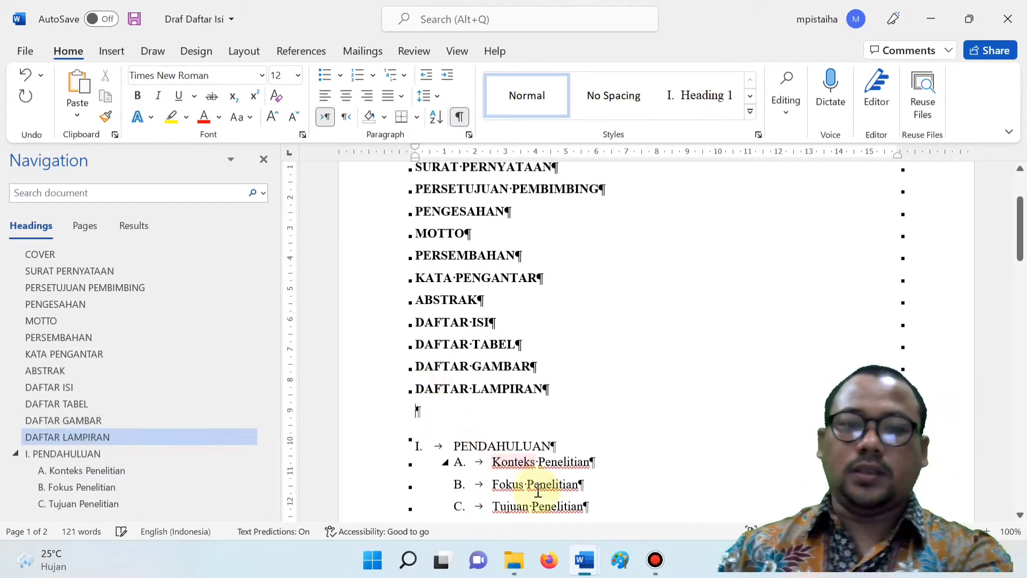
# Define a new multilevel list from the PENDAHULUAN heading with the level 1 number format "BAB I.".
pyautogui.scroll(-2, 547, 482)
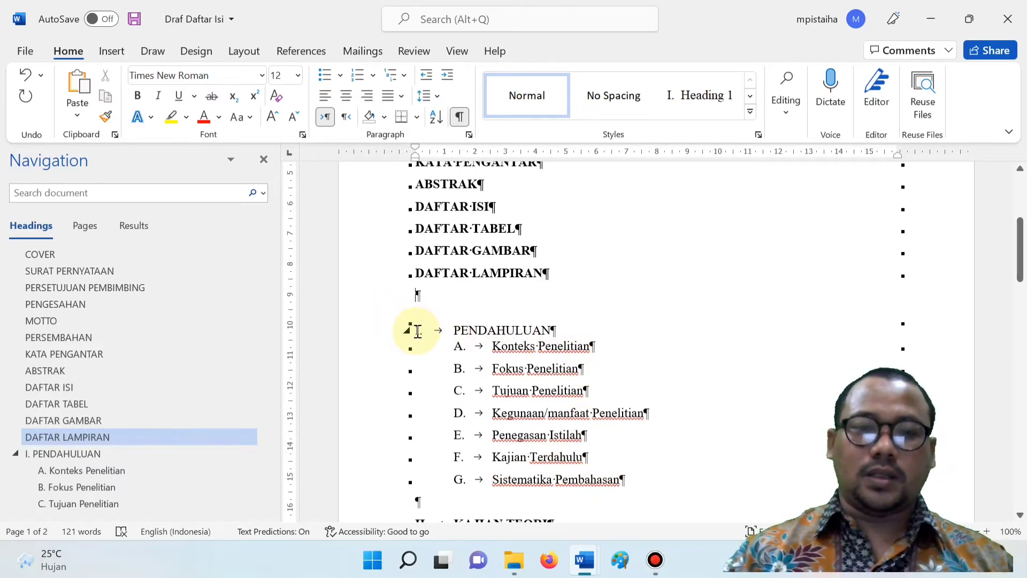
pyautogui.scroll(-3, 418, 332)
pyautogui.scroll(-3, 431, 473)
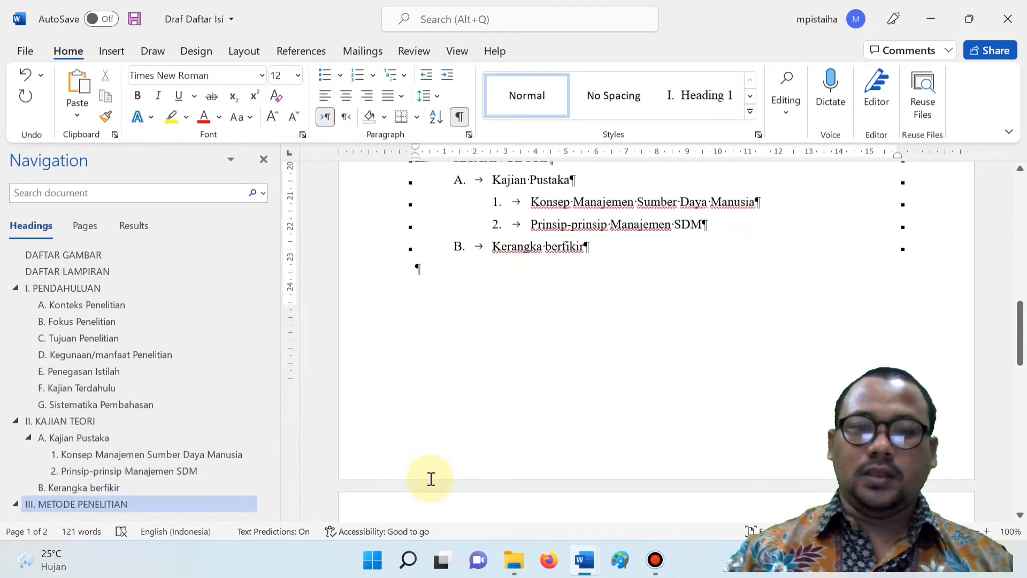
pyautogui.scroll(-3, 432, 479)
pyautogui.scroll(3, 429, 477)
pyautogui.scroll(3, 428, 402)
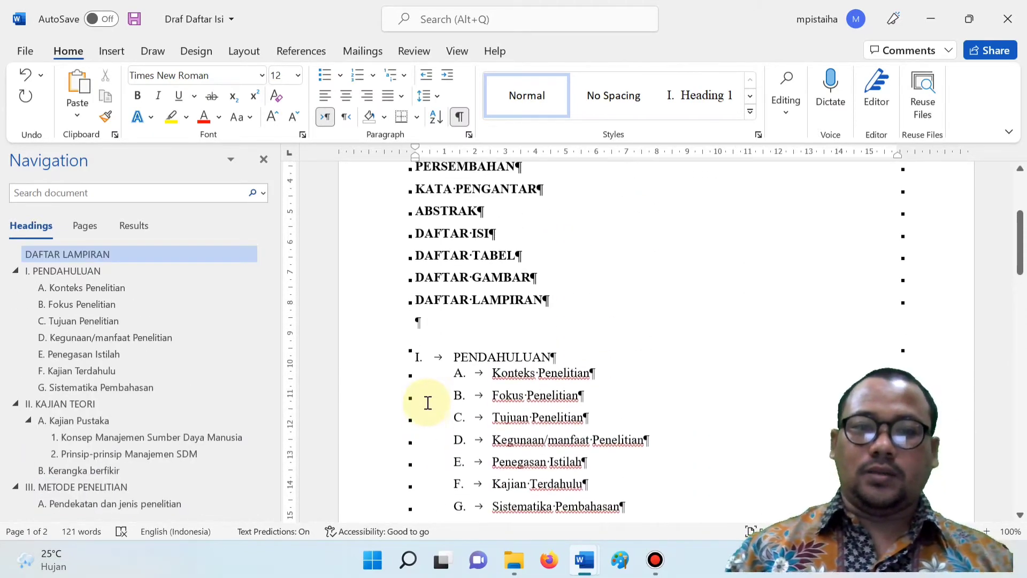
pyautogui.click(418, 368)
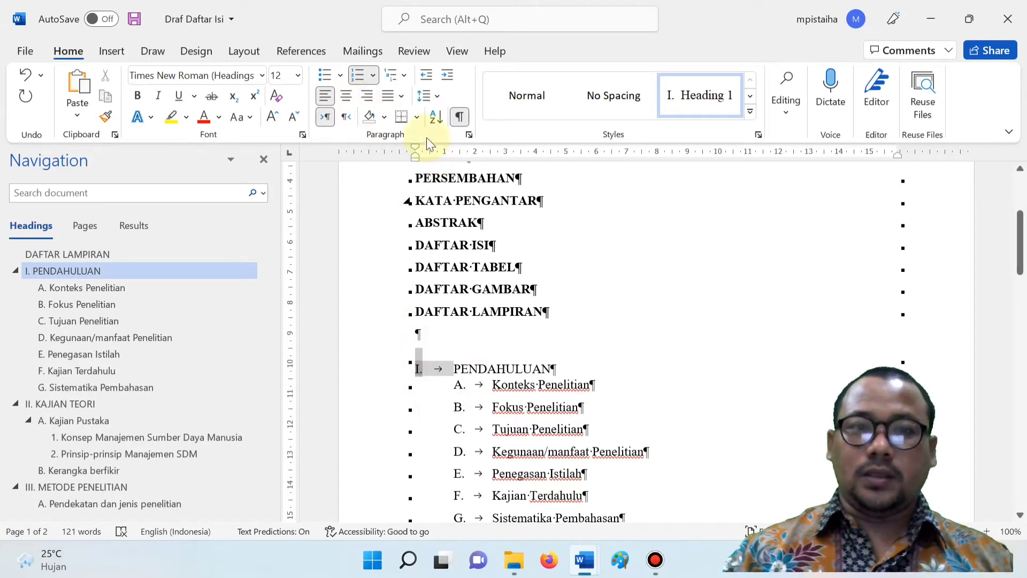
pyautogui.click(516, 369)
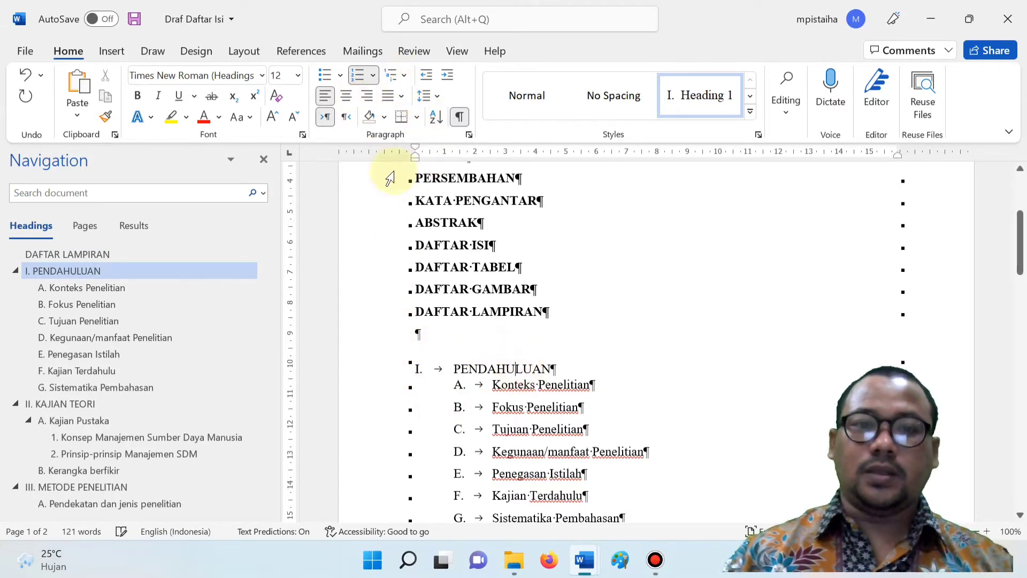
pyautogui.click(405, 75)
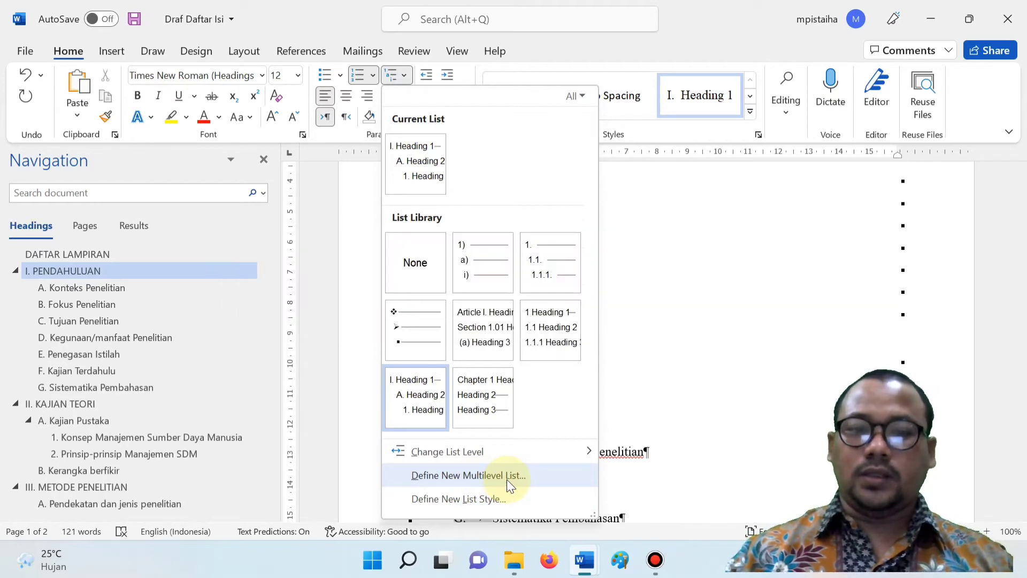
pyautogui.click(506, 479)
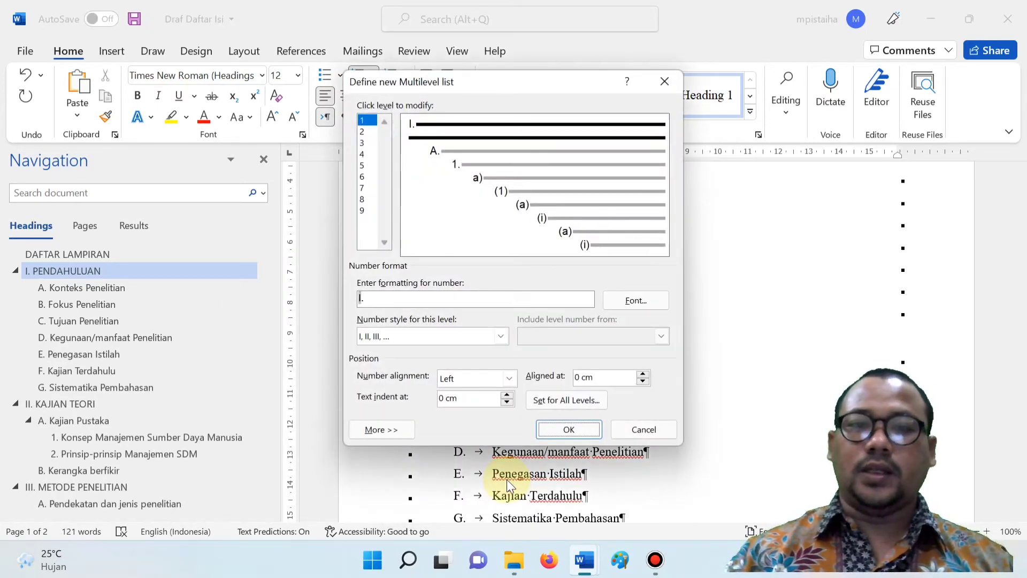
pyautogui.click(380, 297)
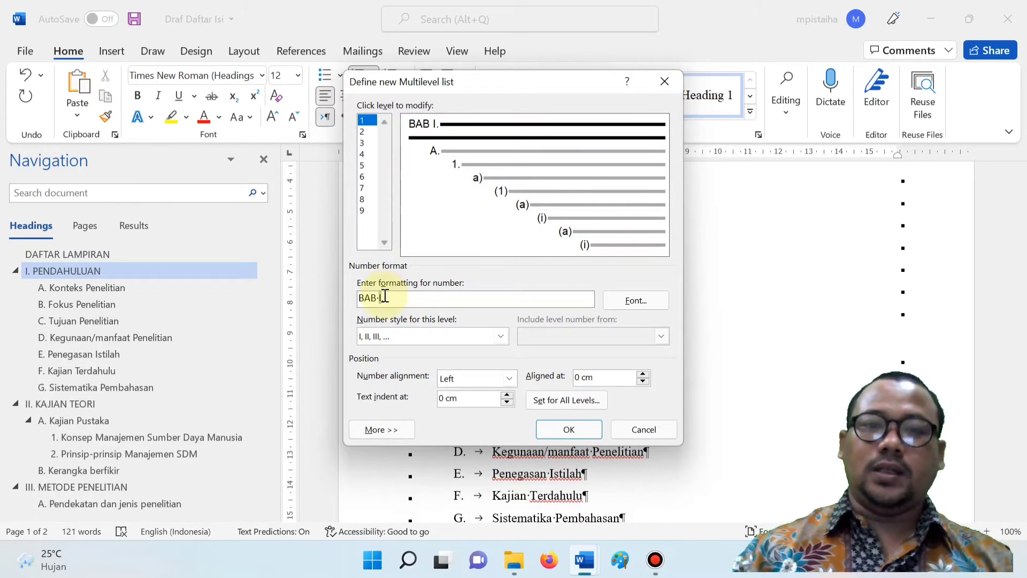
pyautogui.click(580, 432)
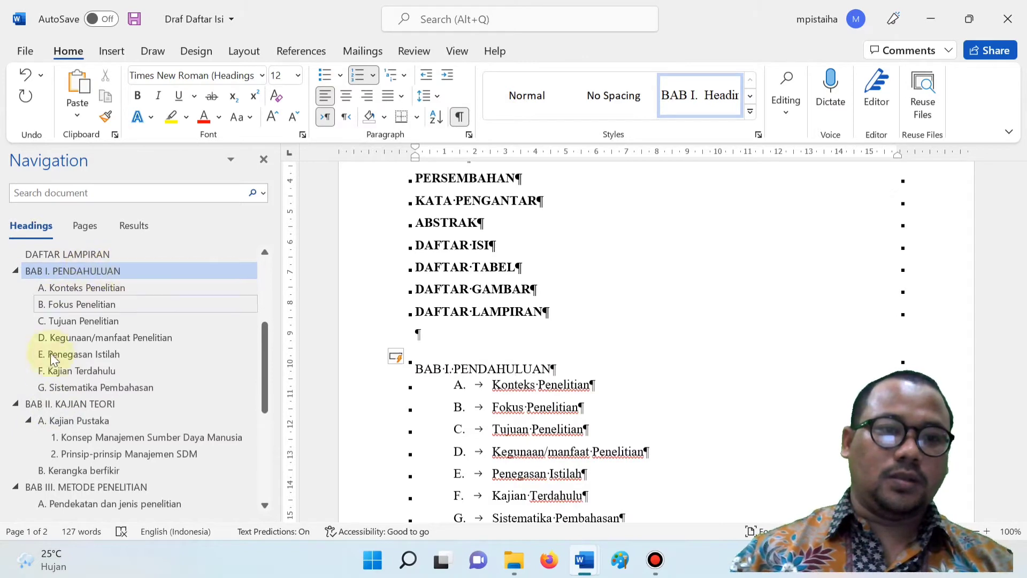
# Review the chapter numbering in the heading outline from PENDAHULUAN to PENUTUP and in the document text.
pyautogui.scroll(-3, 56, 407)
pyautogui.scroll(-3, 65, 428)
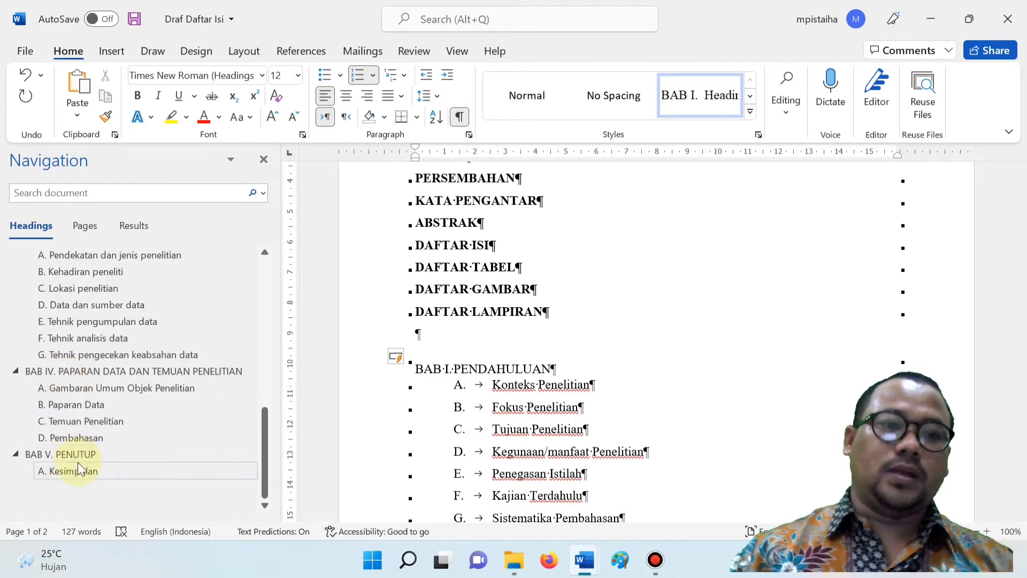
pyautogui.scroll(4, 111, 381)
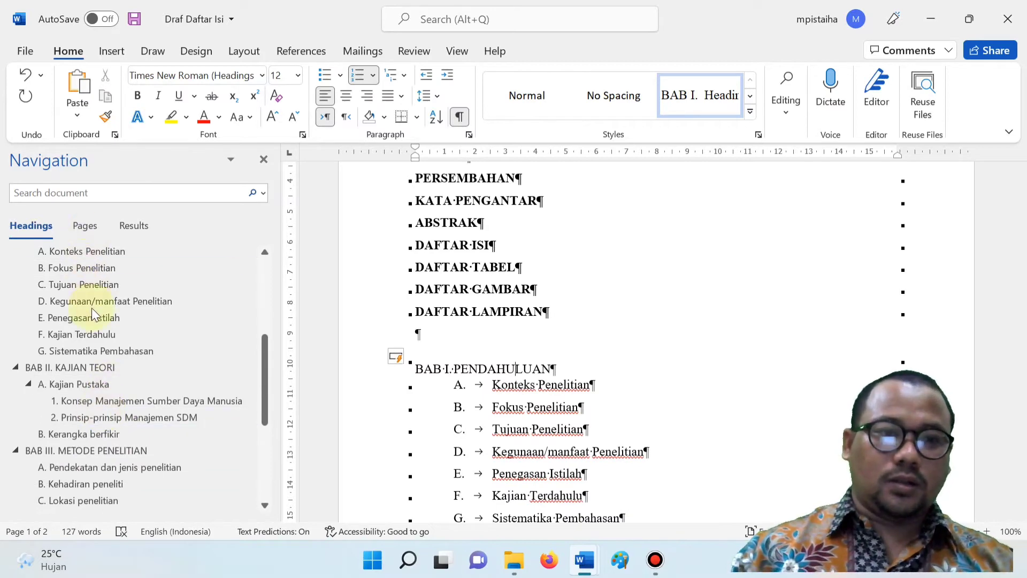
pyautogui.scroll(3, 91, 307)
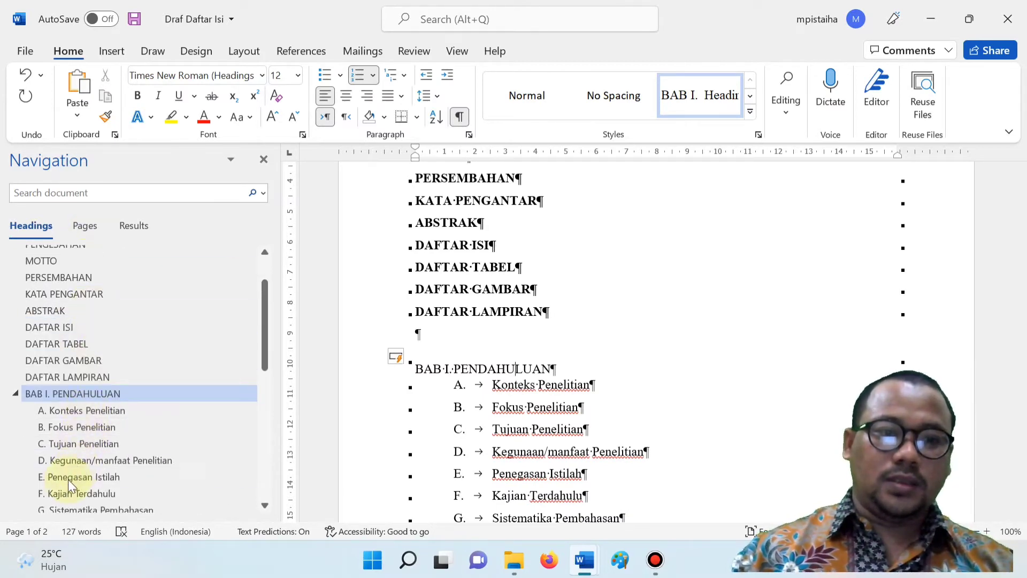
pyautogui.scroll(-4, 68, 482)
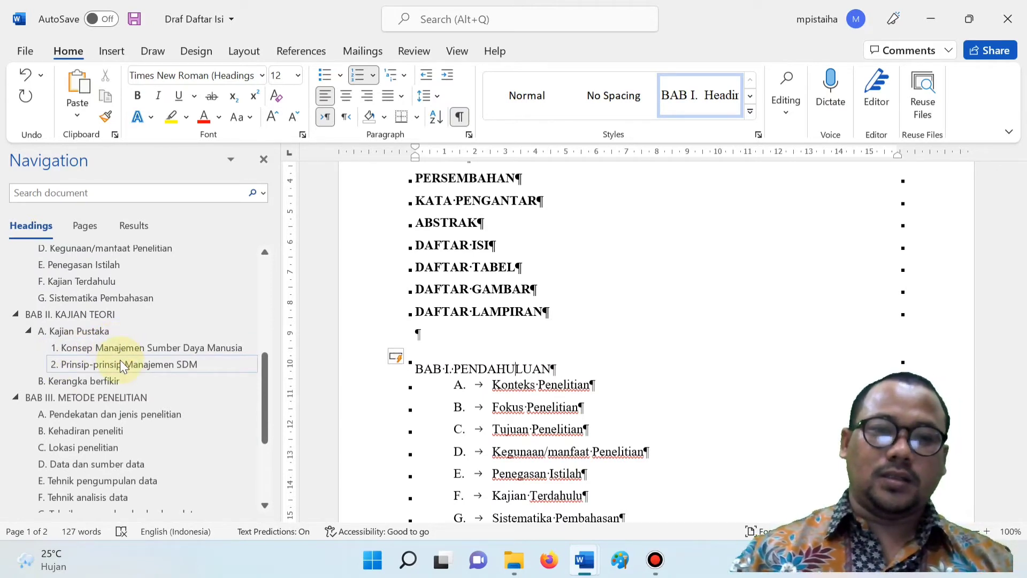
pyautogui.scroll(3, 615, 369)
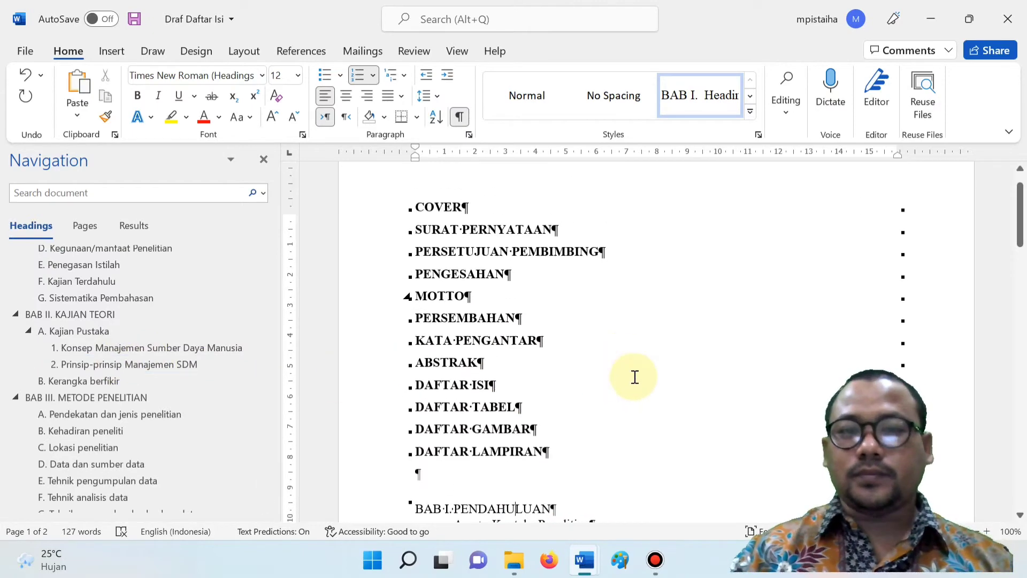
pyautogui.scroll(-3, 569, 386)
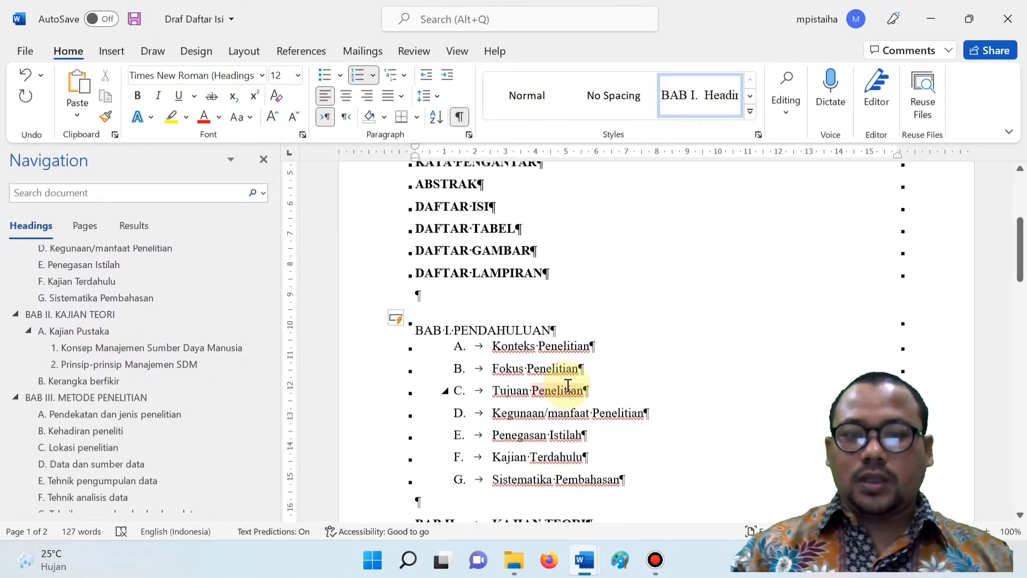
pyautogui.scroll(3, 568, 386)
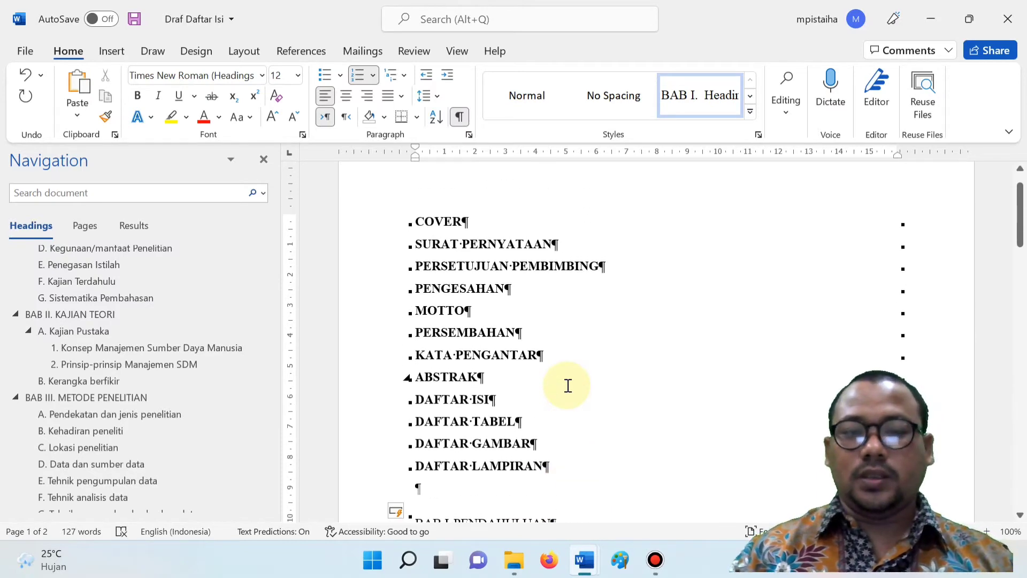
pyautogui.scroll(-2, 568, 385)
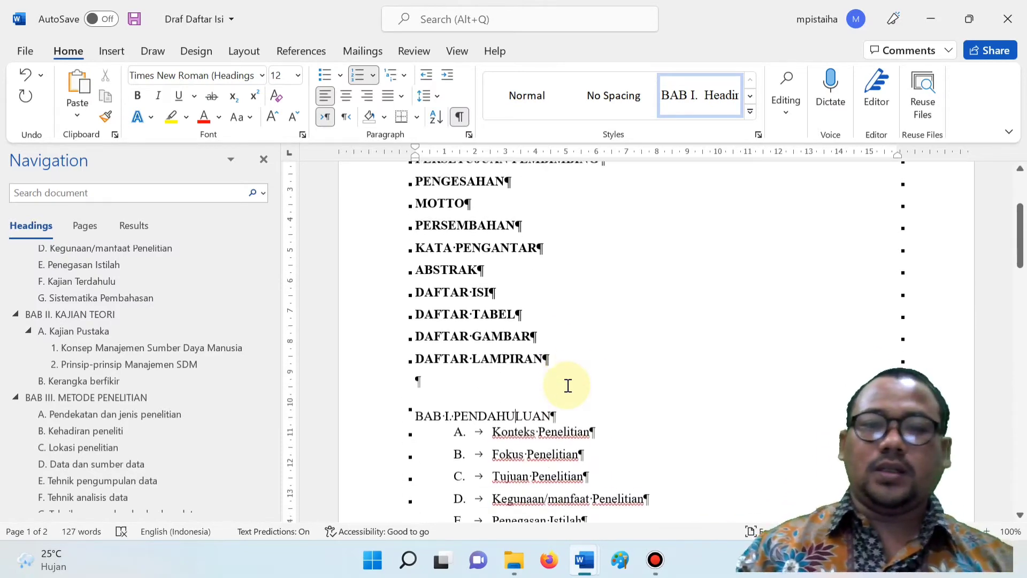
# Add an empty line below the DAFTAR ISI heading and insert the Automatic Table 1 table of contents there.
pyautogui.click(509, 286)
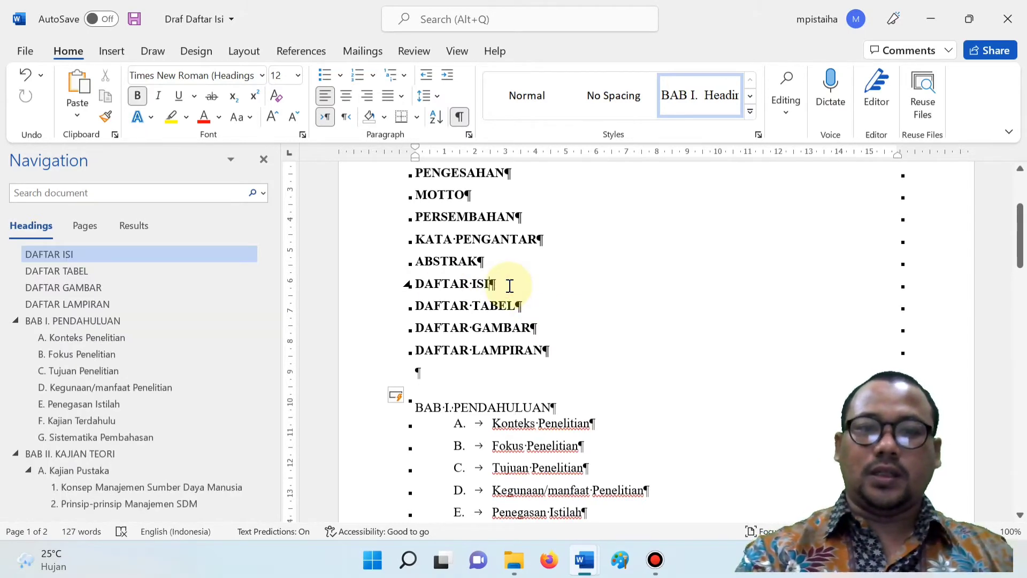
pyautogui.press('Return')
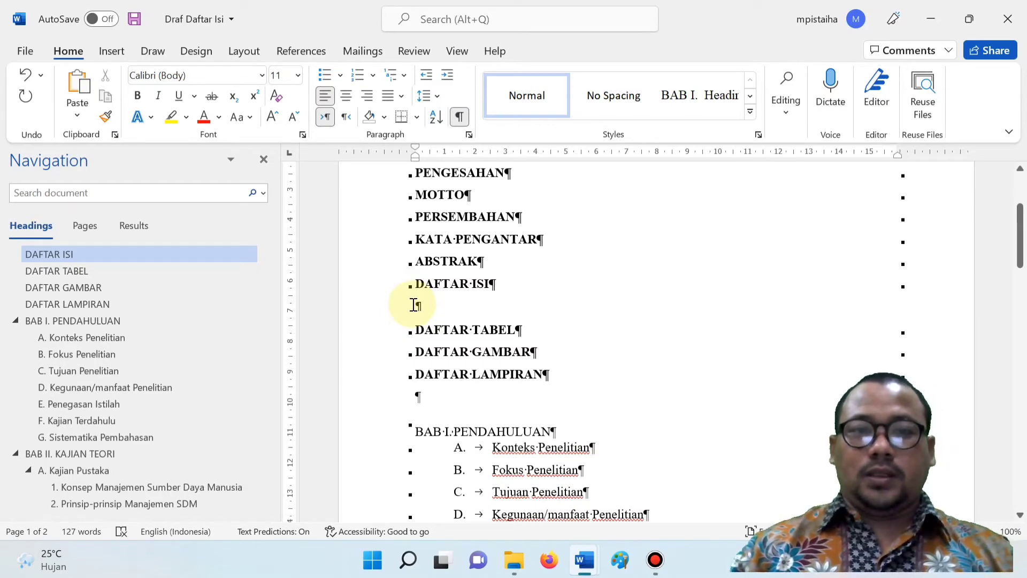
pyautogui.click(303, 50)
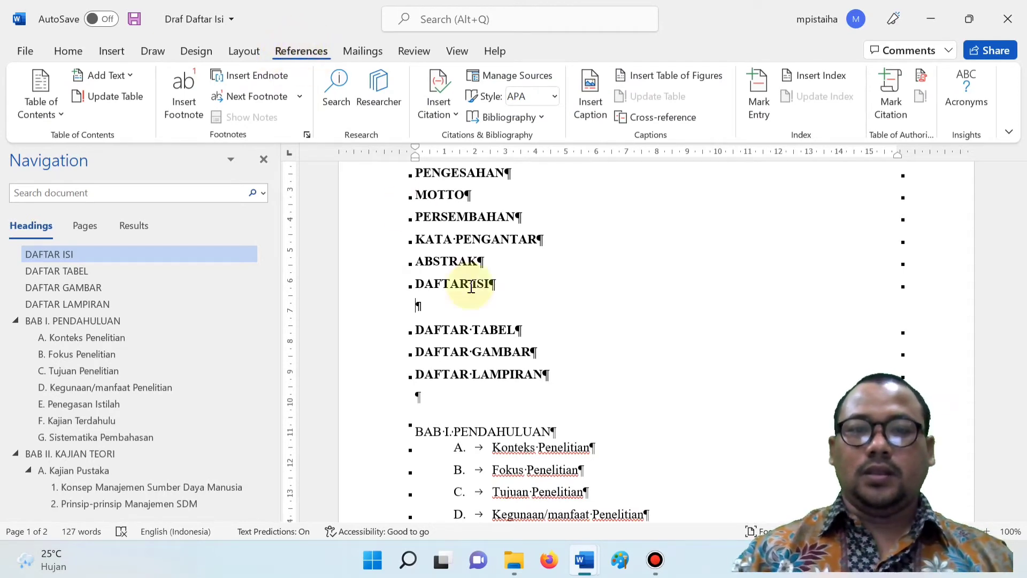
pyautogui.click(57, 117)
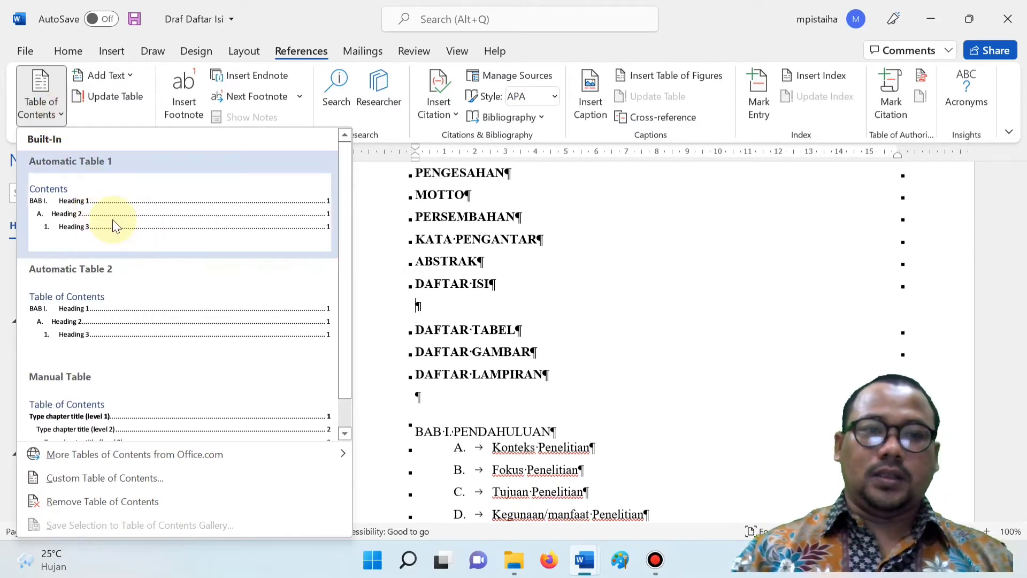
pyautogui.click(58, 114)
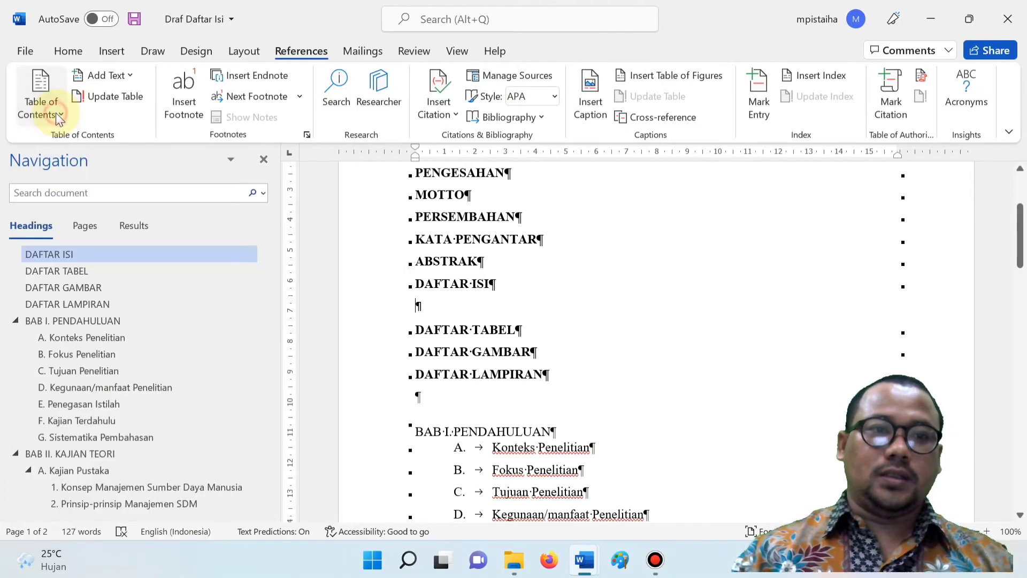
pyautogui.click(57, 113)
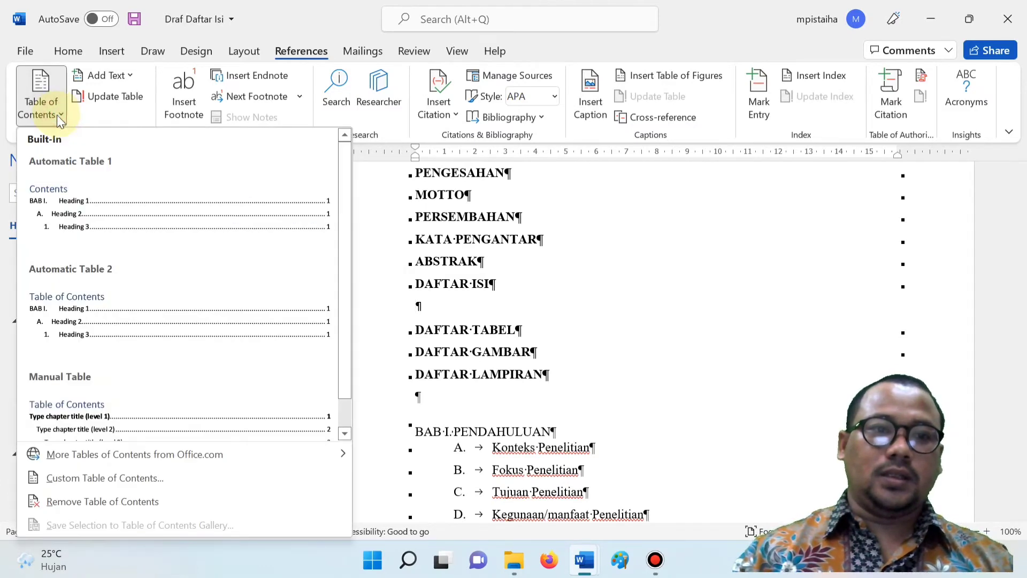
pyautogui.click(126, 214)
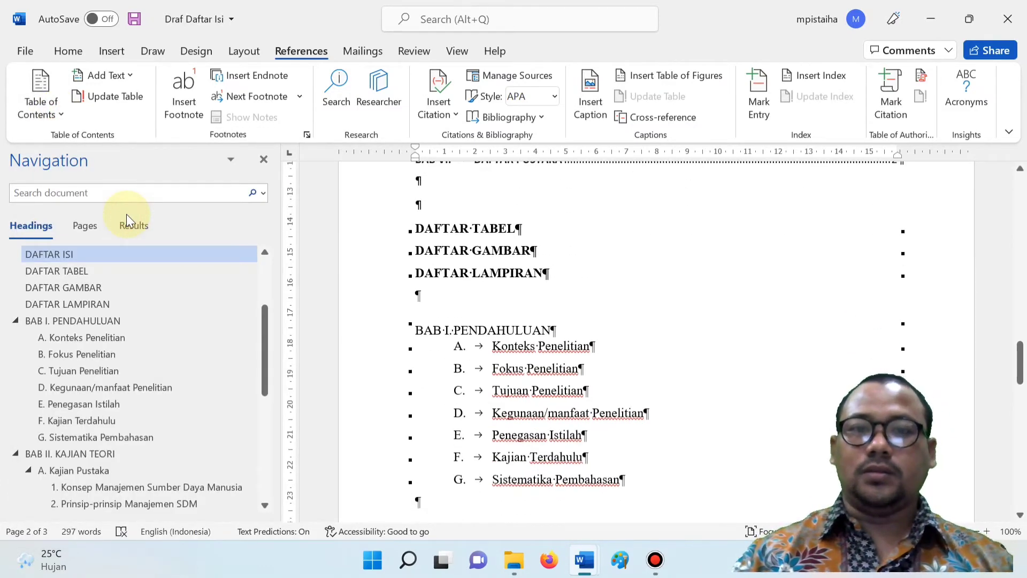
# Replace the table of contents title Contents with "DAFTAR ISI" and remove the separate DAFTAR ISI heading above it.
pyautogui.scroll(6, 598, 291)
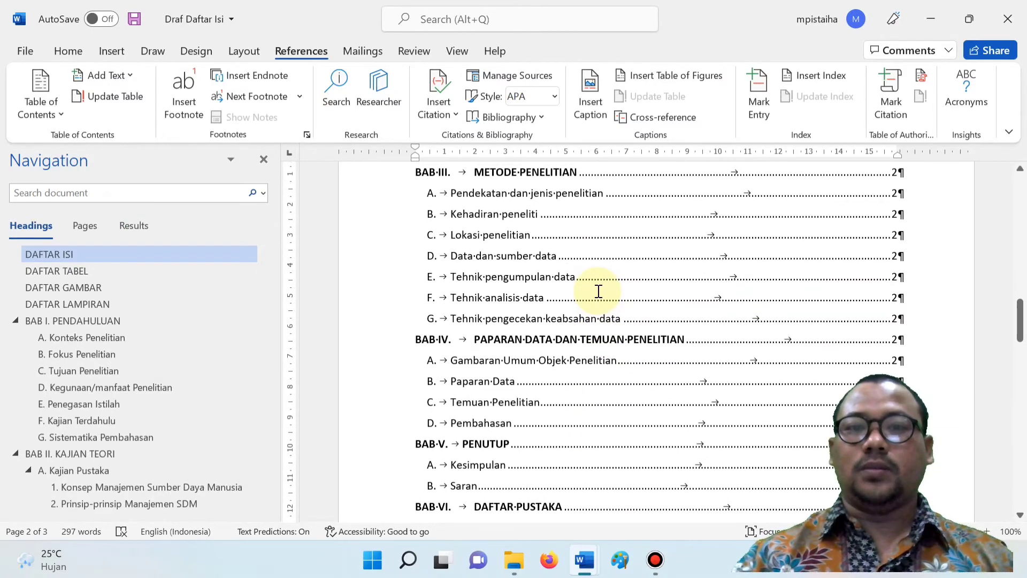
pyautogui.scroll(8, 598, 291)
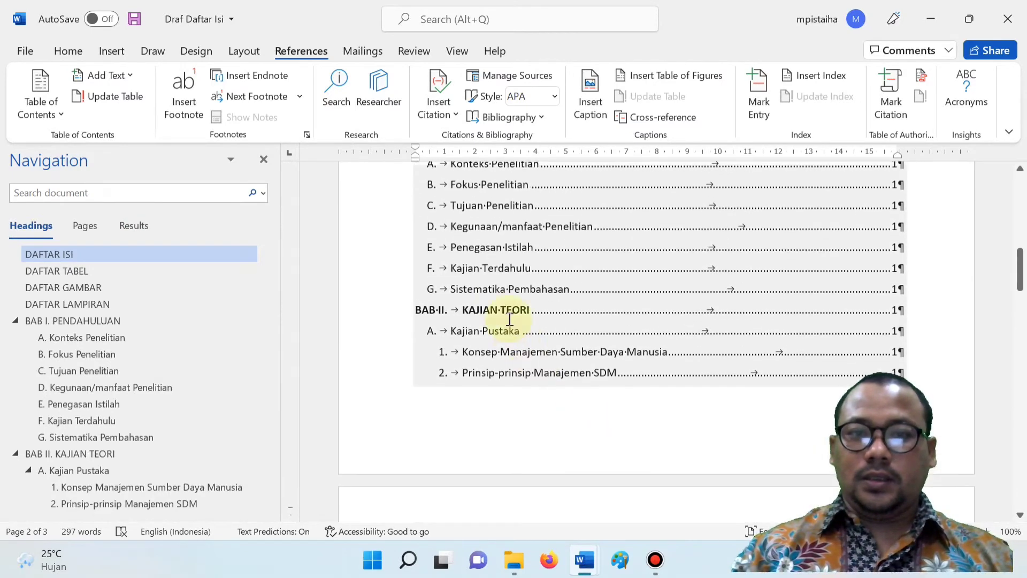
pyautogui.scroll(10, 510, 320)
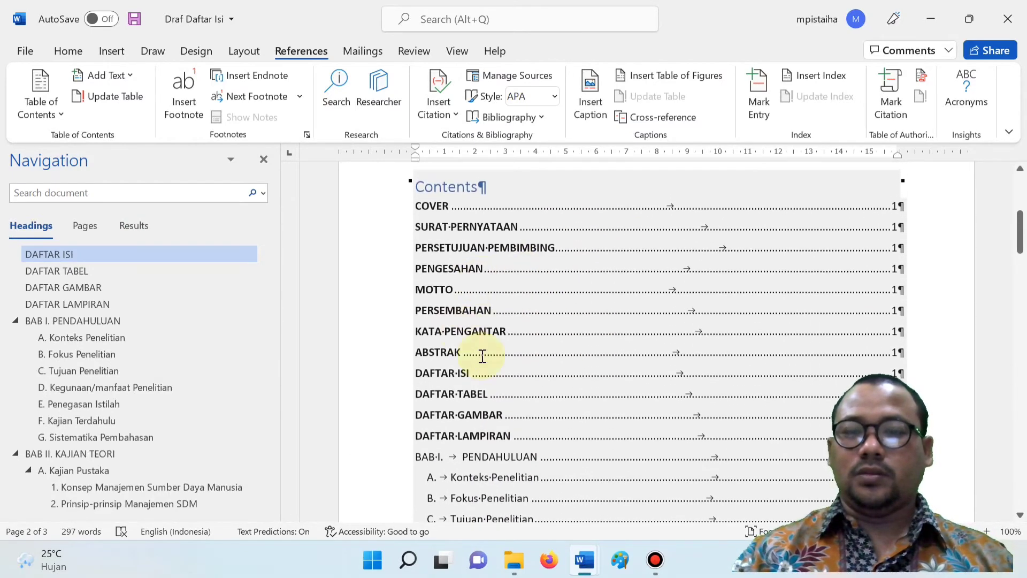
pyautogui.scroll(4, 482, 355)
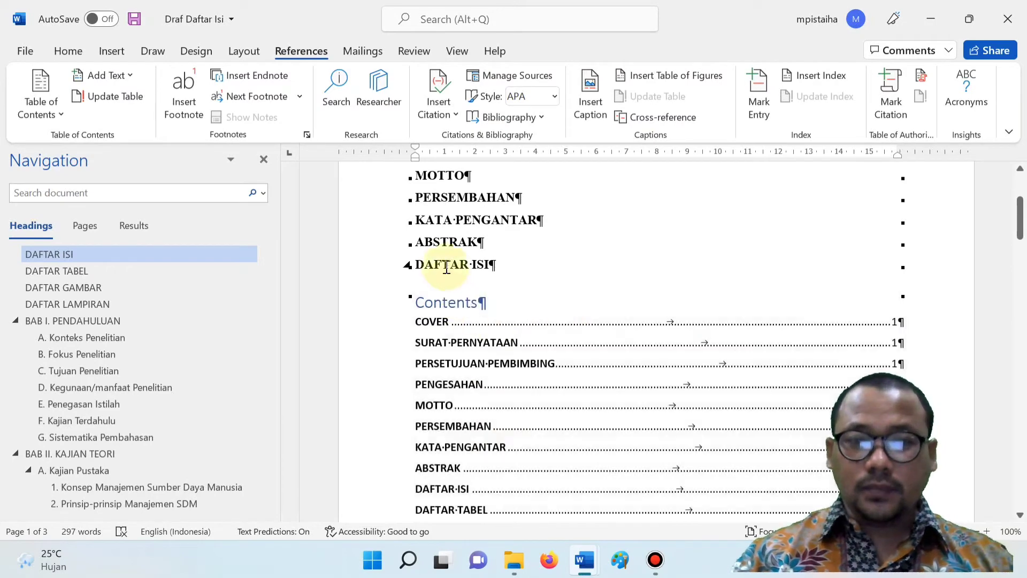
pyautogui.click(485, 305)
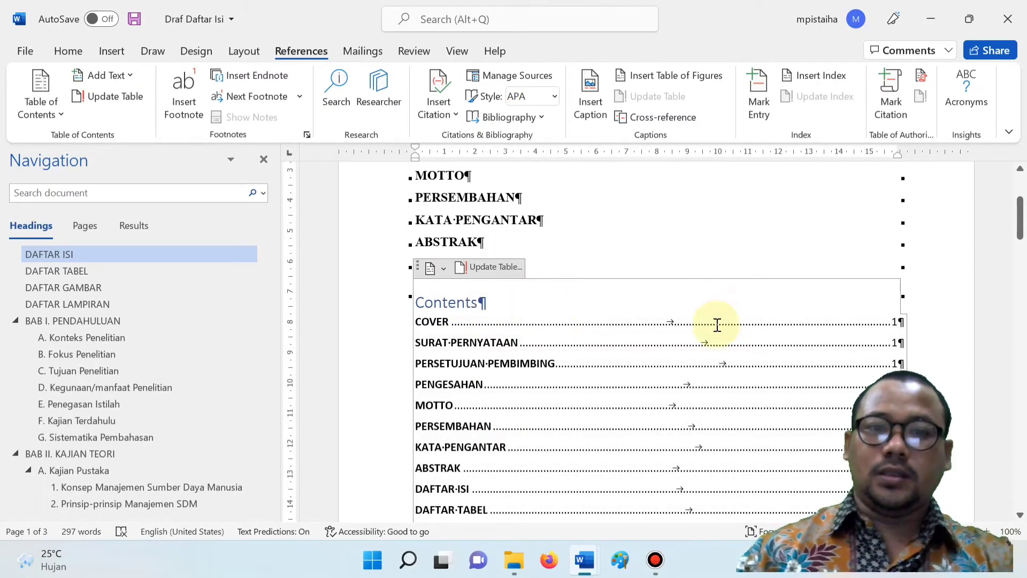
pyautogui.scroll(3, 636, 332)
pyautogui.press('BackSpace')
pyautogui.press('BackSpace')
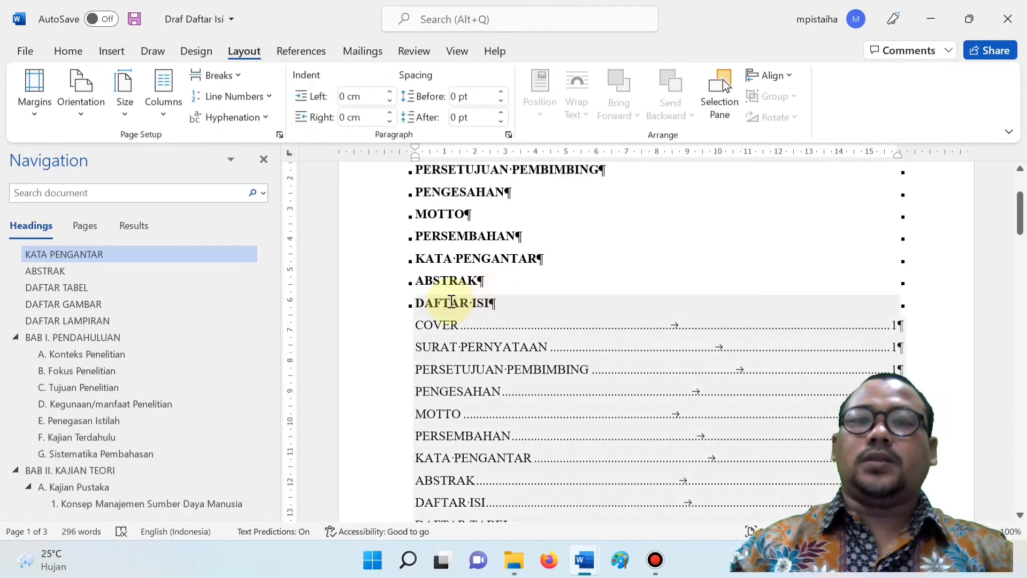
# Center the DAFTAR ISI title of the table of contents and add an empty line below it.
pyautogui.click(449, 302)
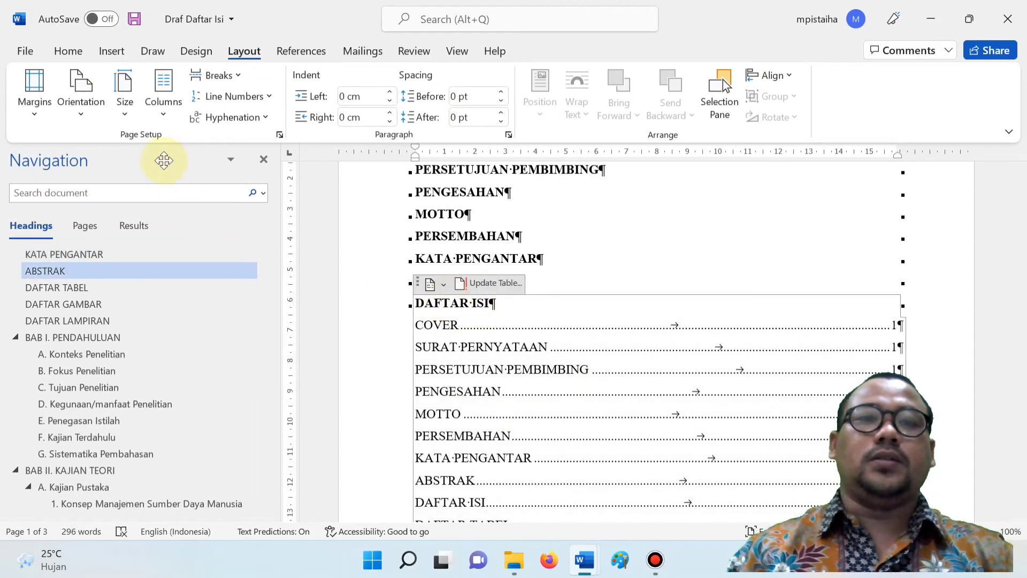
pyautogui.click(65, 50)
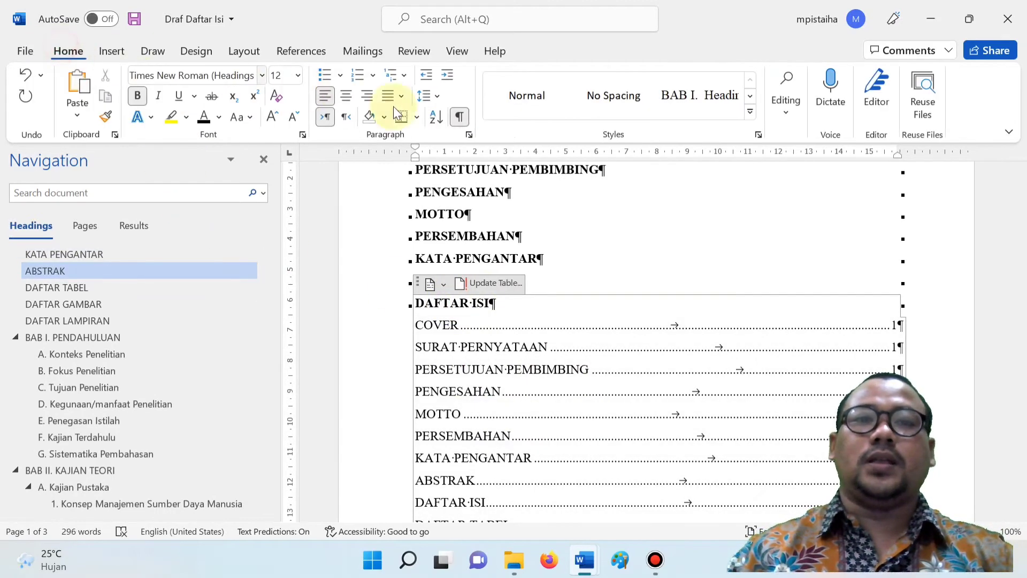
pyautogui.click(347, 97)
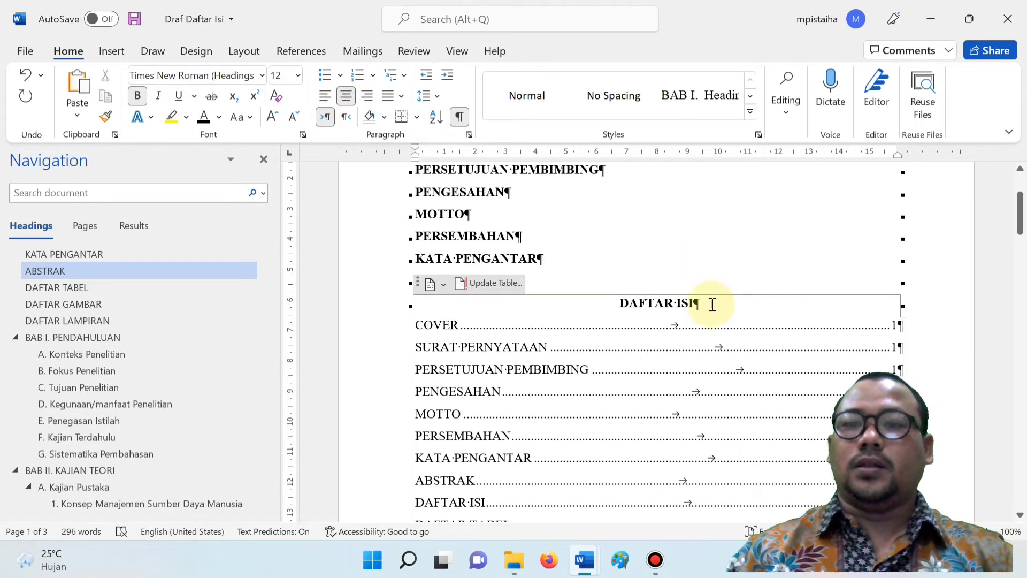
pyautogui.click(713, 303)
pyautogui.press('Return')
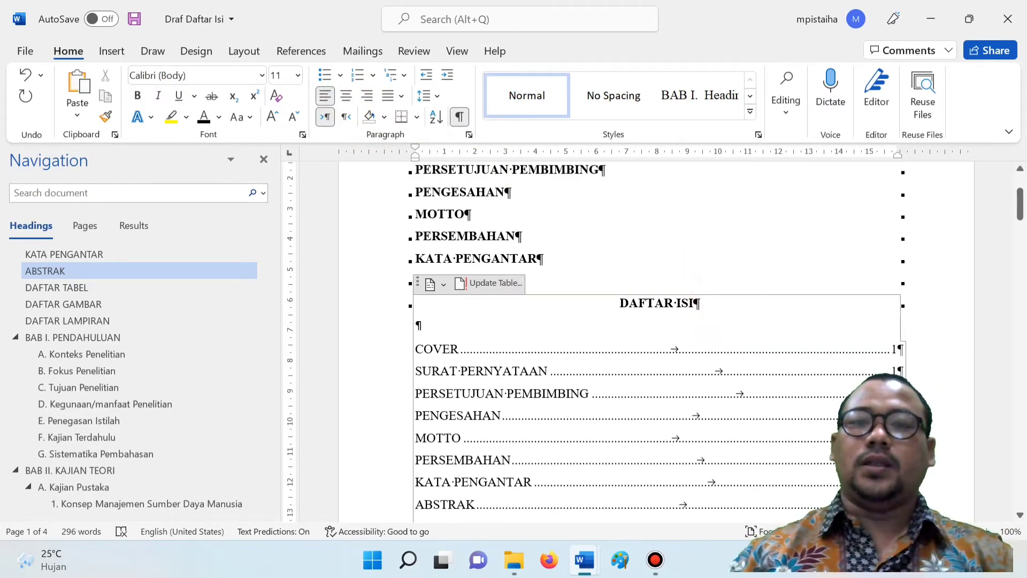
pyautogui.click(556, 265)
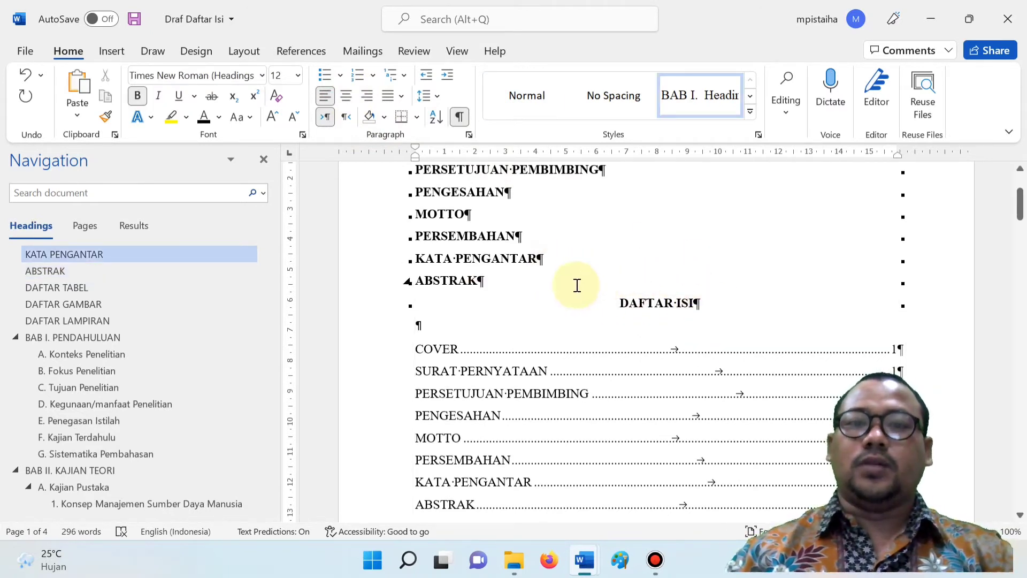
# Review the table of contents entries and compare them with the chapter headings and the BAB I subheadings in the document text.
pyautogui.click(721, 369)
pyautogui.scroll(-6, 715, 372)
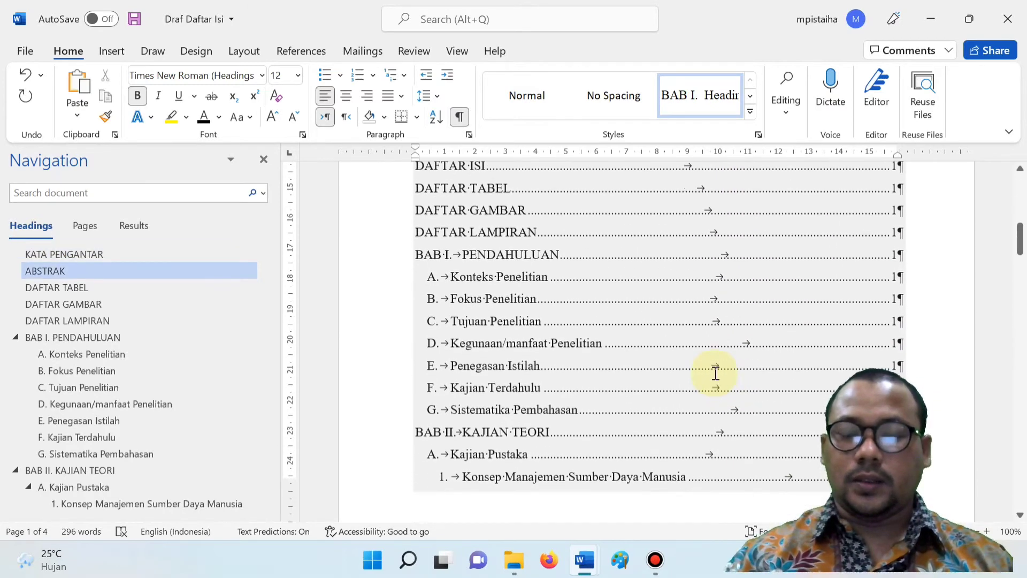
pyautogui.scroll(-10, 715, 373)
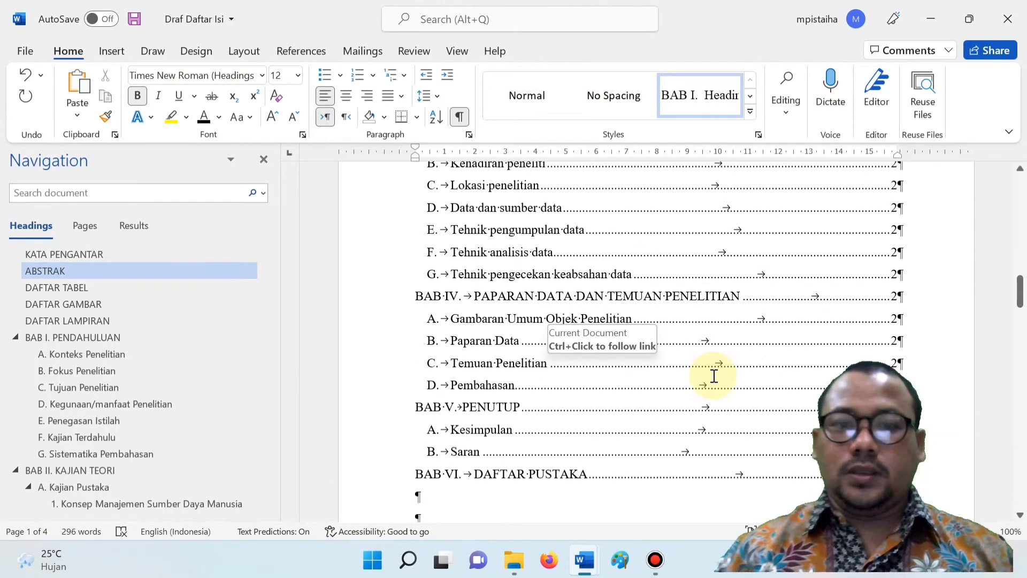
pyautogui.scroll(-10, 714, 378)
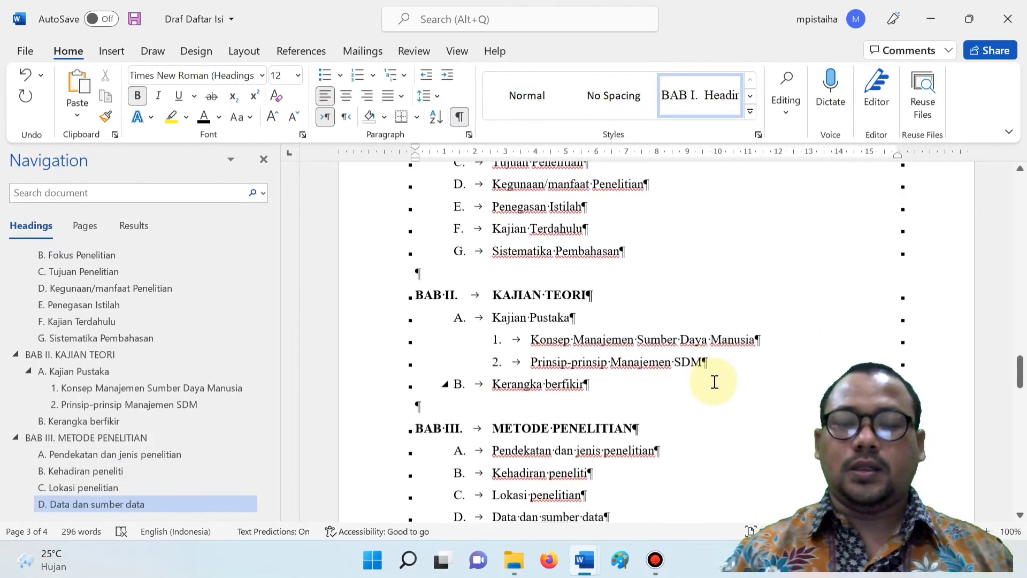
pyautogui.scroll(2, 714, 381)
pyautogui.moveTo(492, 232); pyautogui.dragTo(647, 369)
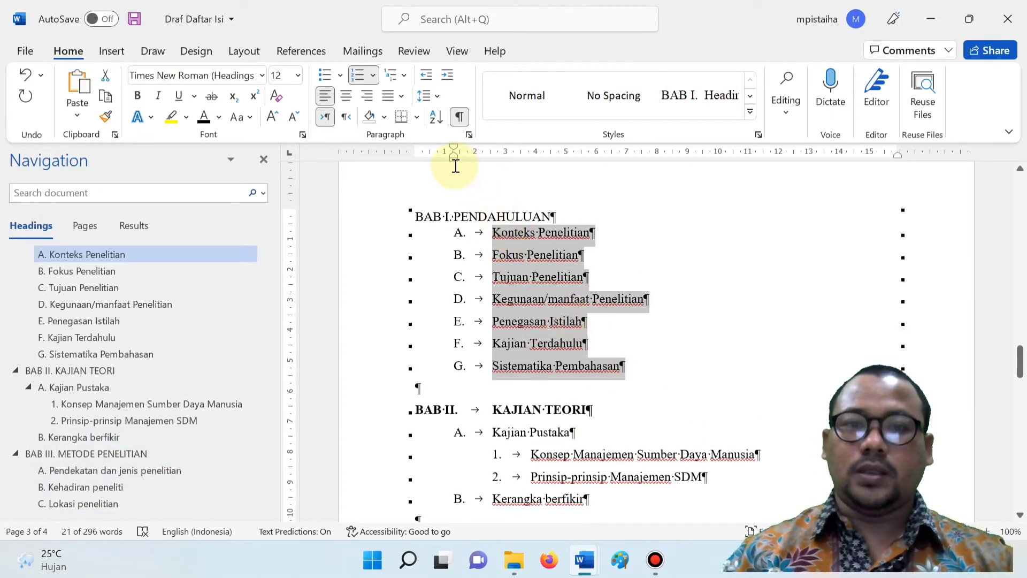
pyautogui.click(453, 164)
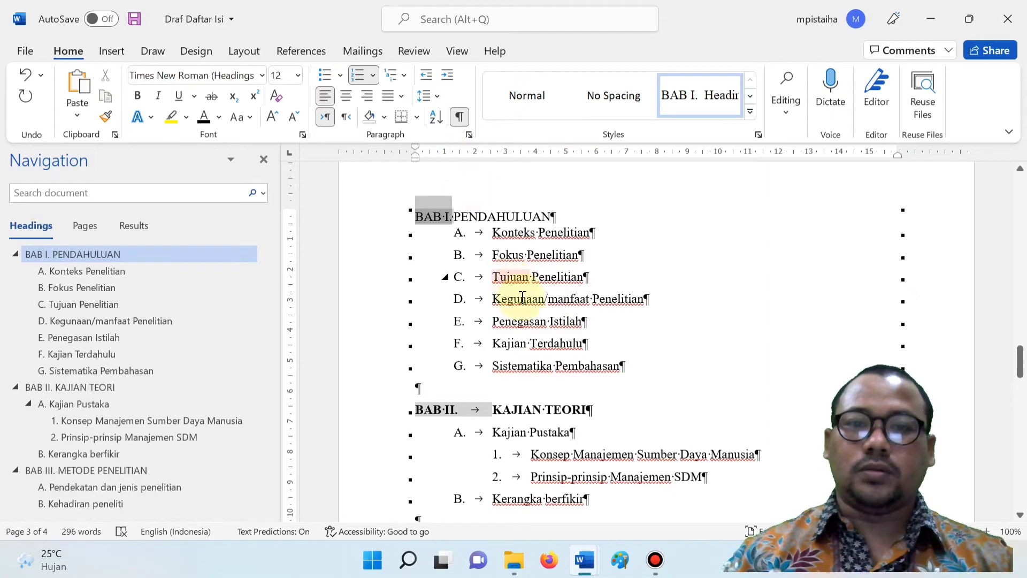
pyautogui.click(583, 341)
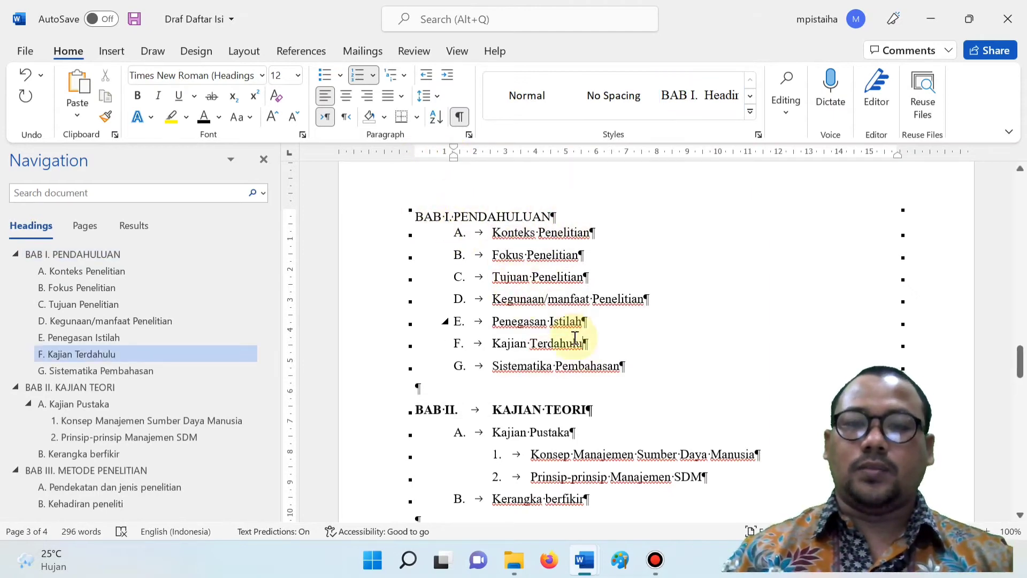
# Center the front matter headings from COVER to ABSTRAK above the table of contents.
pyautogui.scroll(20, 575, 337)
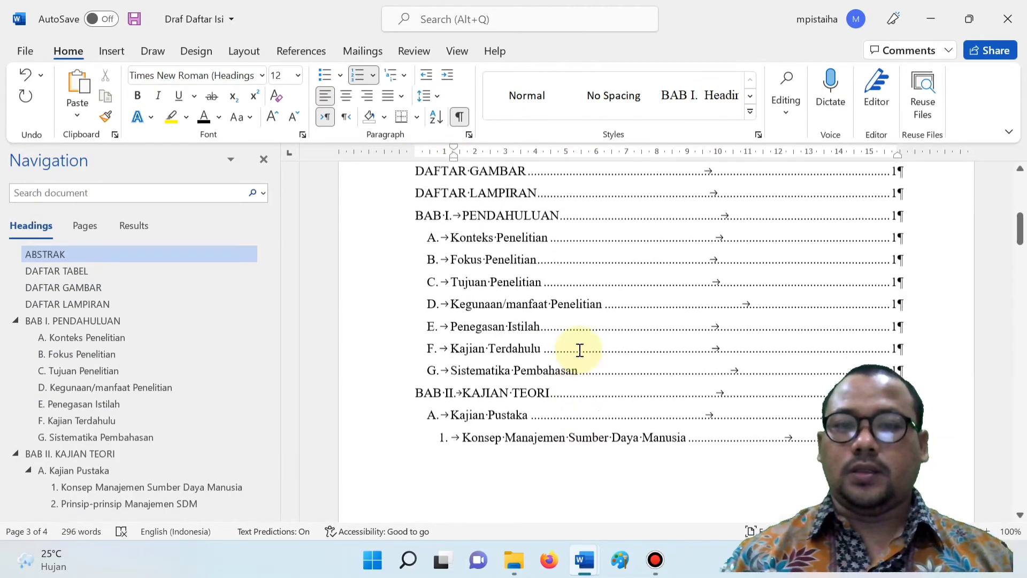
pyautogui.scroll(10, 580, 350)
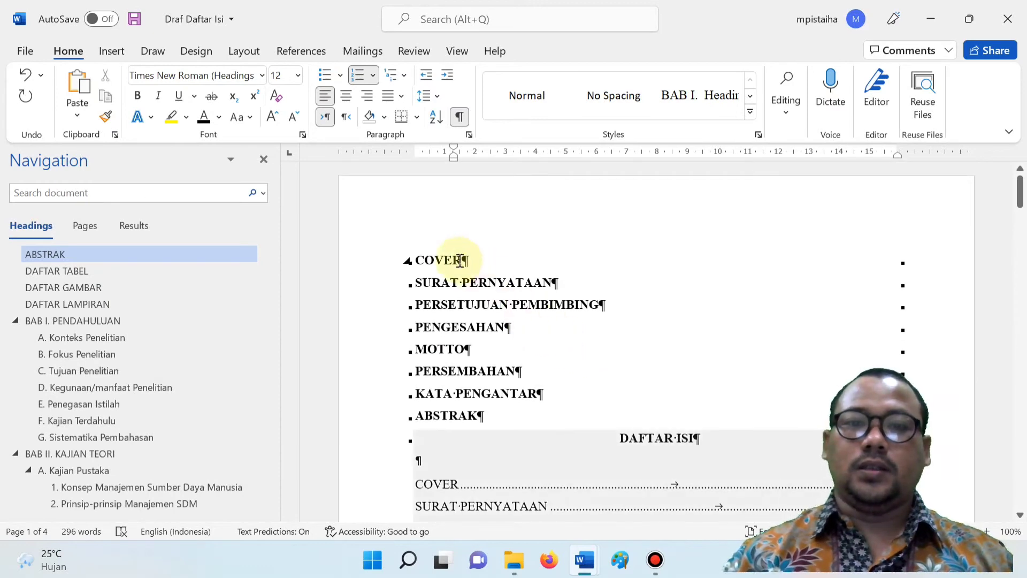
pyautogui.moveTo(442, 256); pyautogui.dragTo(498, 418)
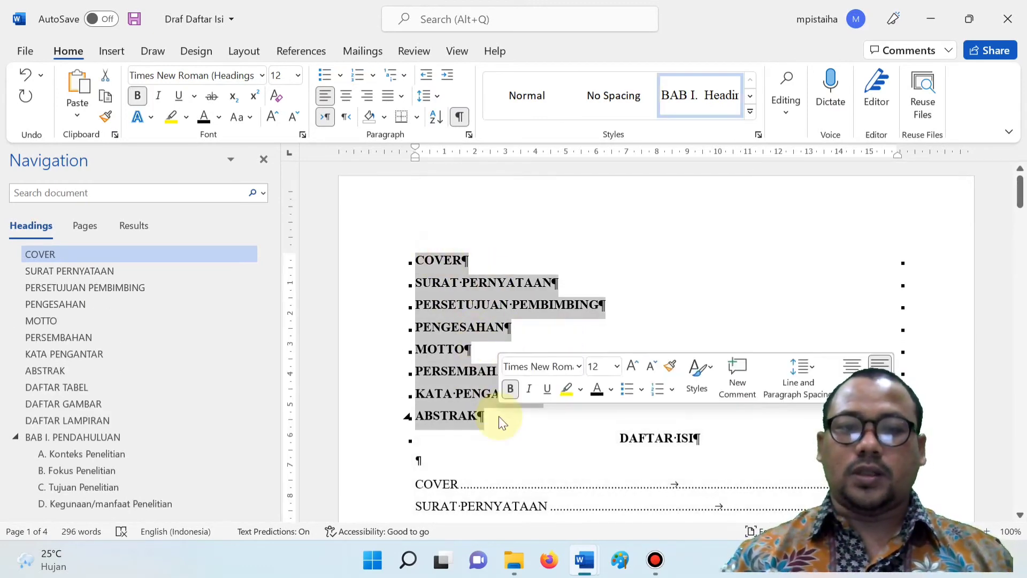
pyautogui.click(349, 99)
pyautogui.click(676, 411)
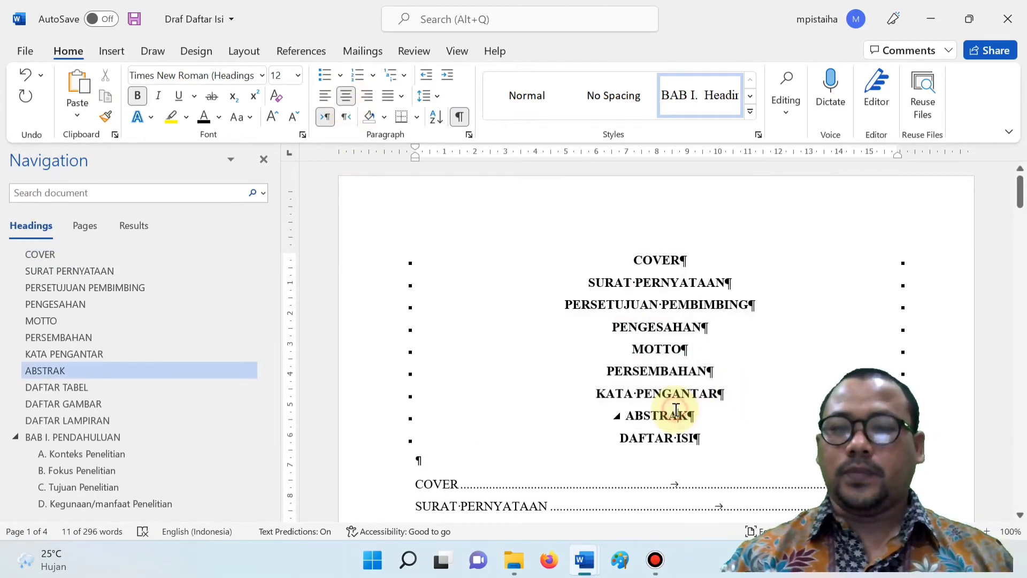
# Center the DAFTAR TABEL, DAFTAR GAMBAR and DAFTAR LAMPIRAN headings below the table of contents.
pyautogui.scroll(-15, 676, 411)
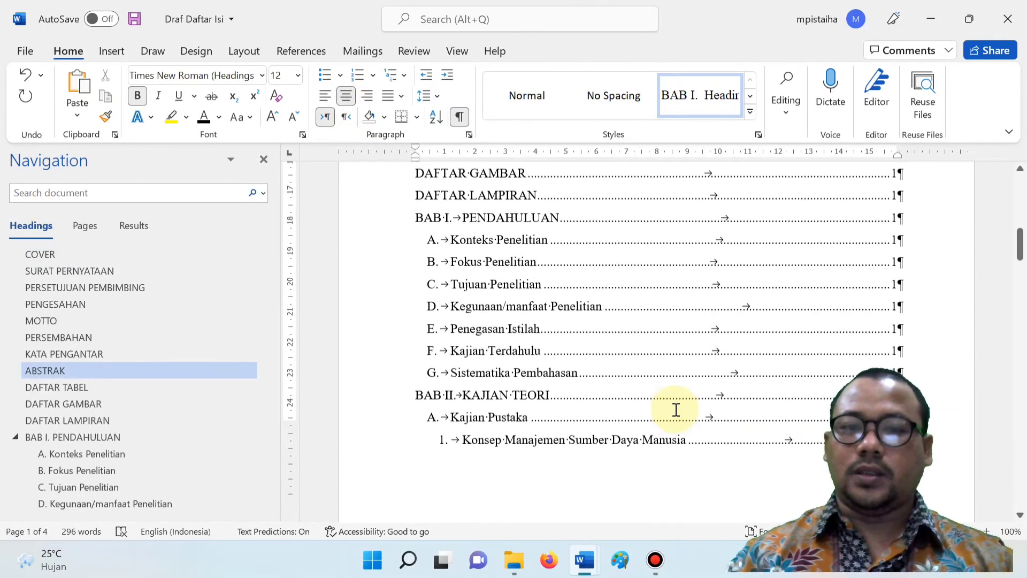
pyautogui.scroll(-5, 675, 411)
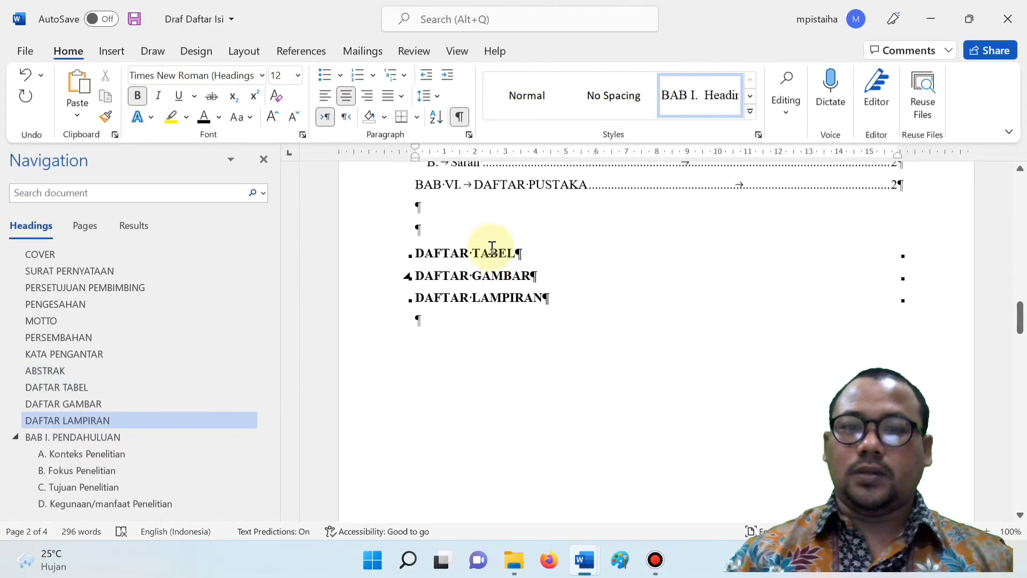
pyautogui.moveTo(488, 252); pyautogui.dragTo(538, 298)
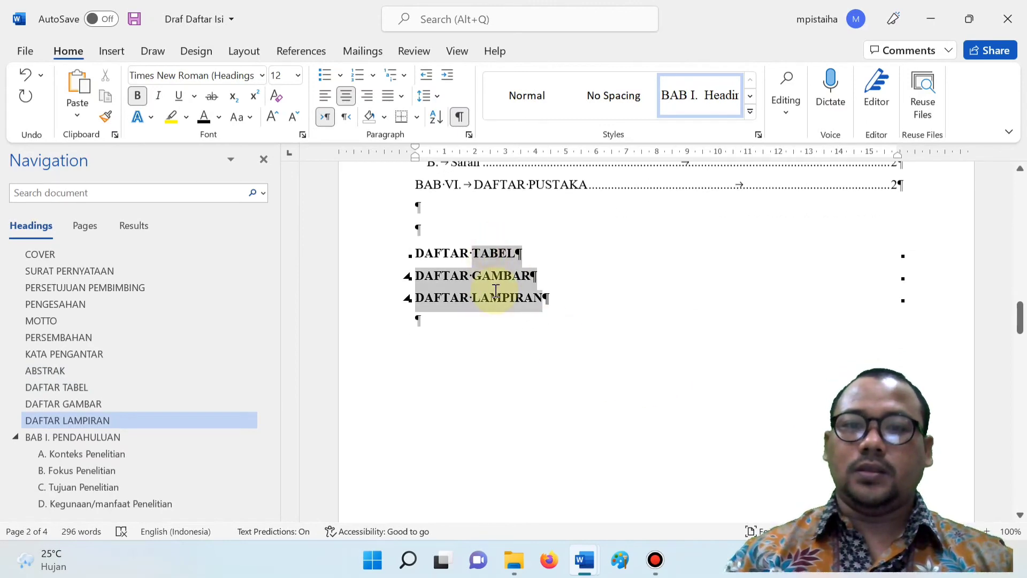
pyautogui.click(347, 96)
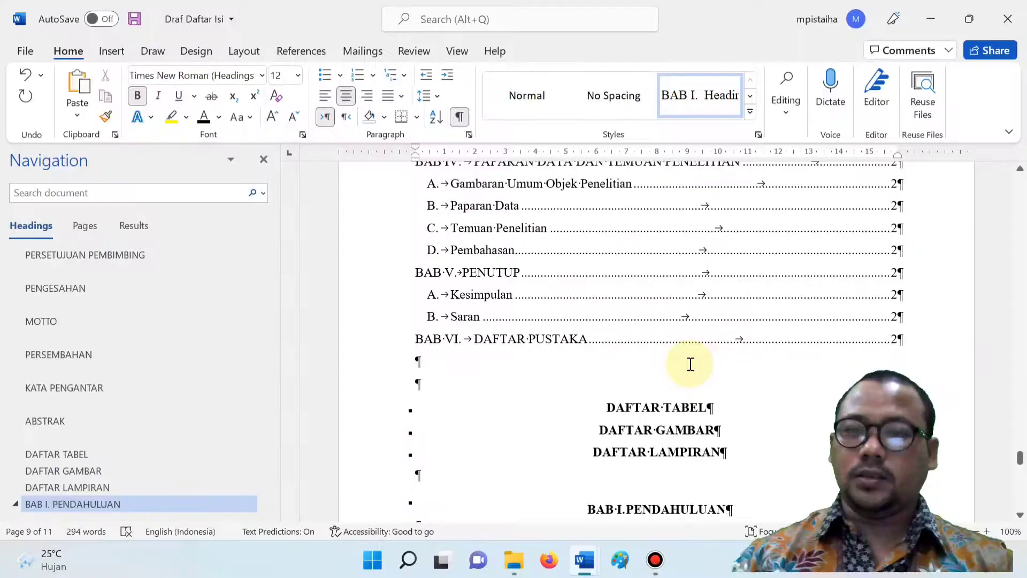
pyautogui.scroll(-3, 688, 362)
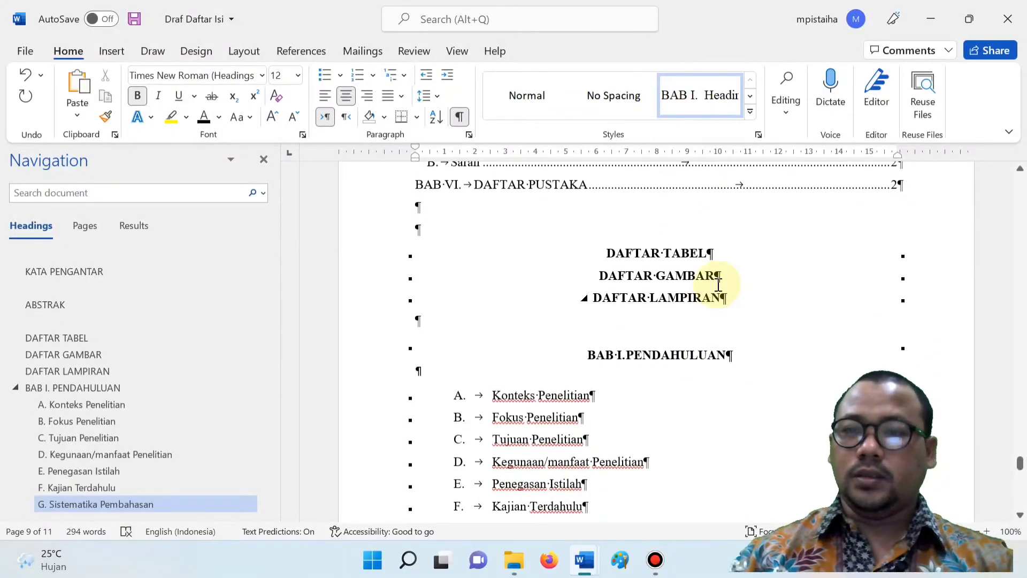
# Insert page breaks so that DAFTAR TABEL, DAFTAR GAMBAR, DAFTAR LAMPIRAN and BAB I PENDAHULUAN each start on a new page.
pyautogui.click(724, 255)
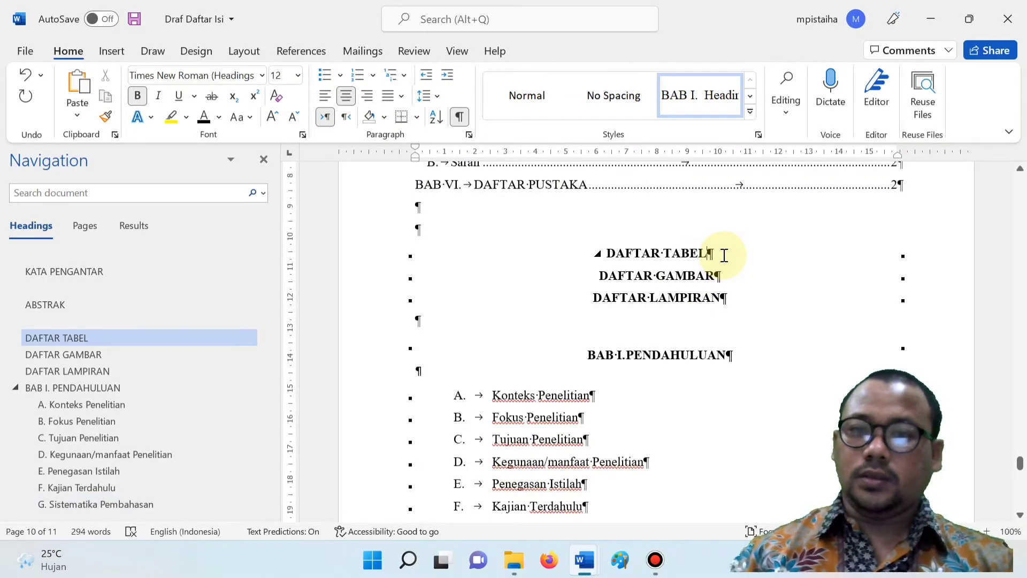
pyautogui.click(606, 253)
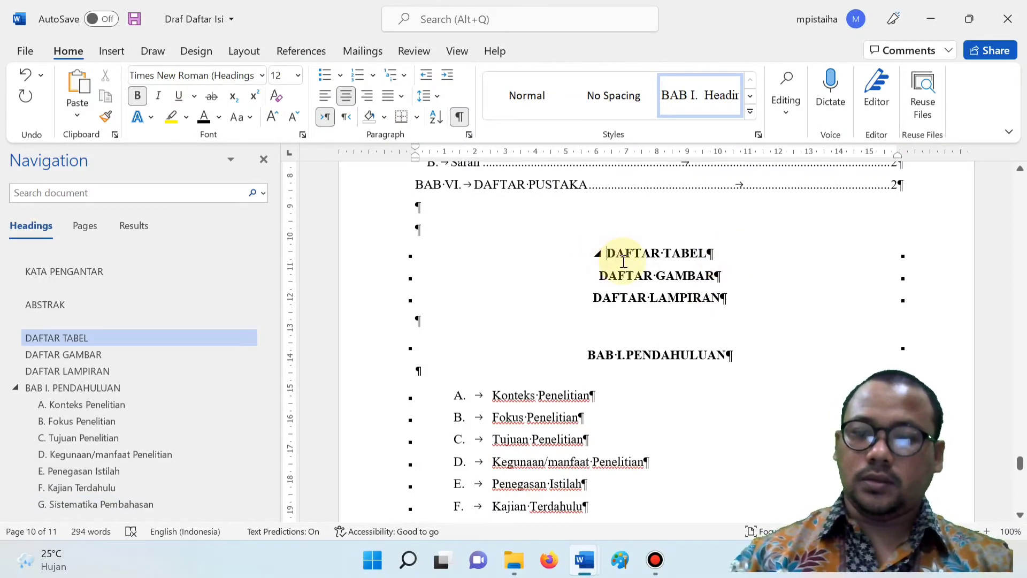
pyautogui.hotkey('ctrl', 'Return')
pyautogui.scroll(-3, 624, 260)
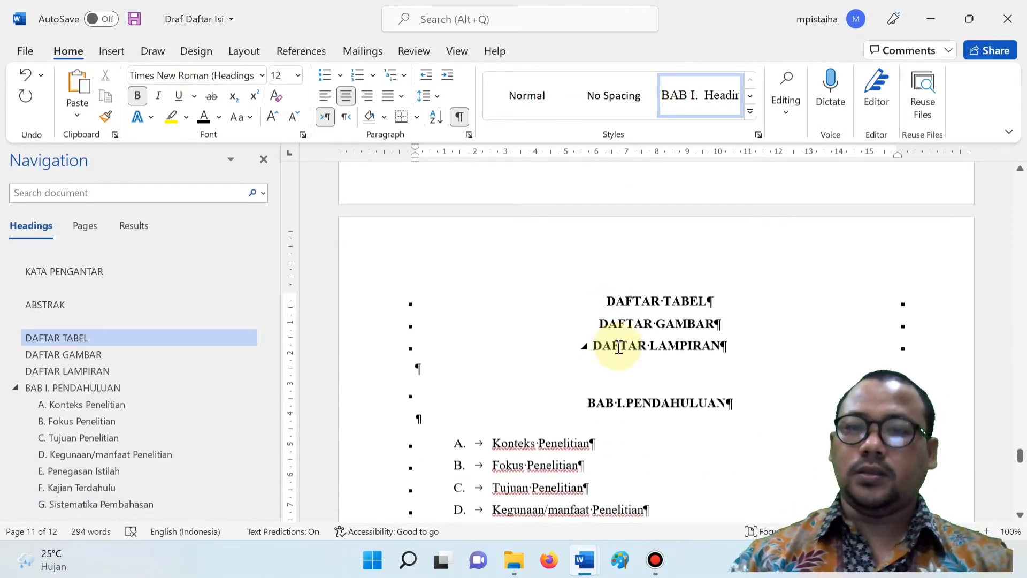
pyautogui.click(598, 323)
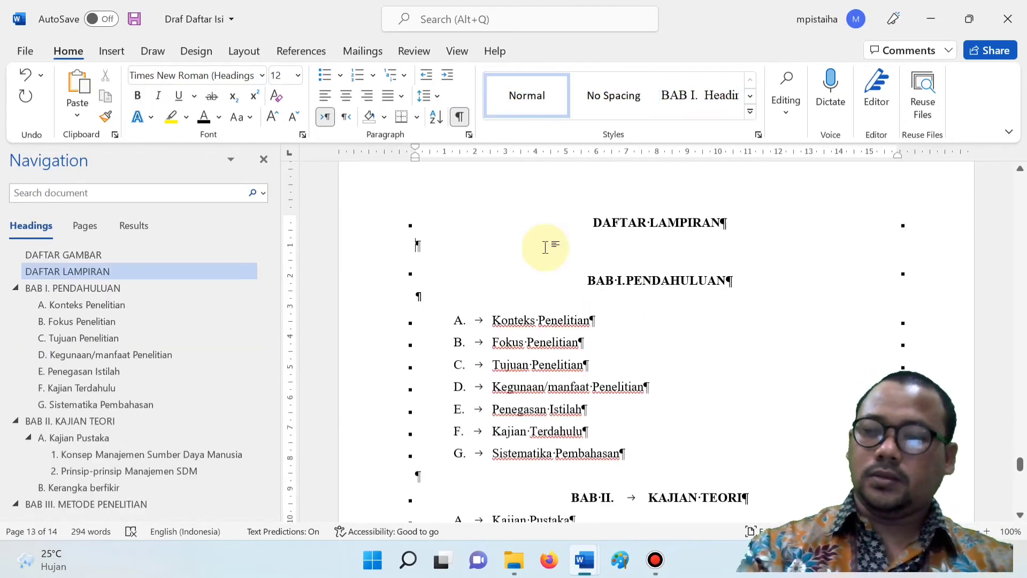
pyautogui.hotkey('ctrl', 'Return')
# Insert page breaks on the empty lines before BAB II KAJIAN TEORI and BAB III METODE PENELITIAN.
pyautogui.scroll(-6, 545, 247)
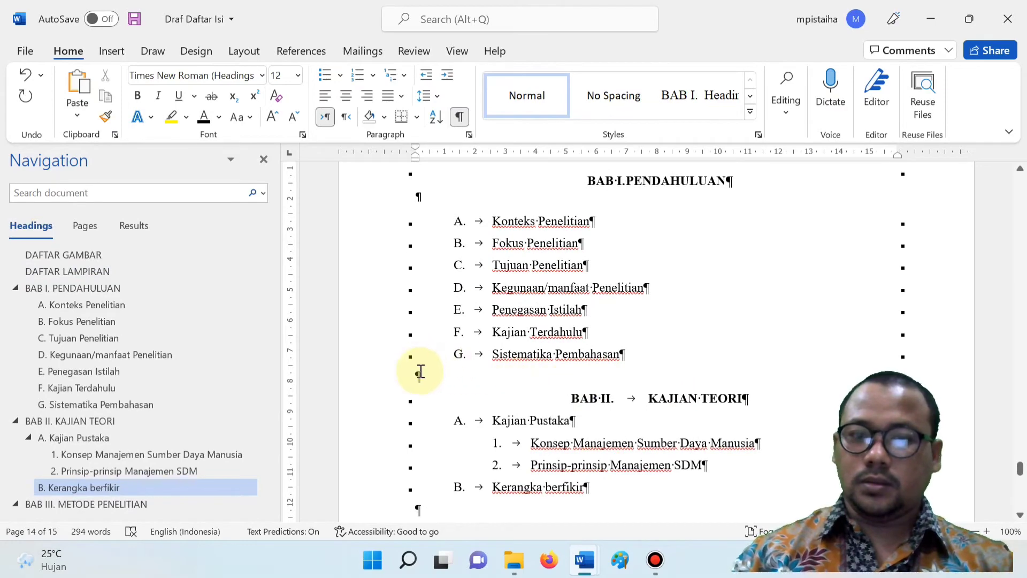
pyautogui.click(422, 378)
pyautogui.hotkey('ctrl', 'Return')
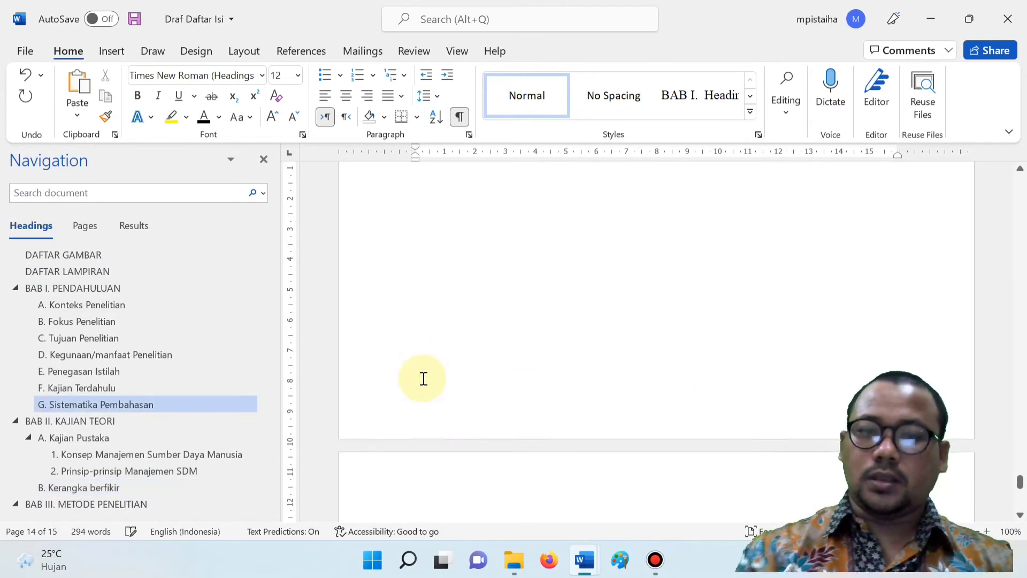
pyautogui.scroll(-3, 535, 428)
pyautogui.scroll(-4, 567, 428)
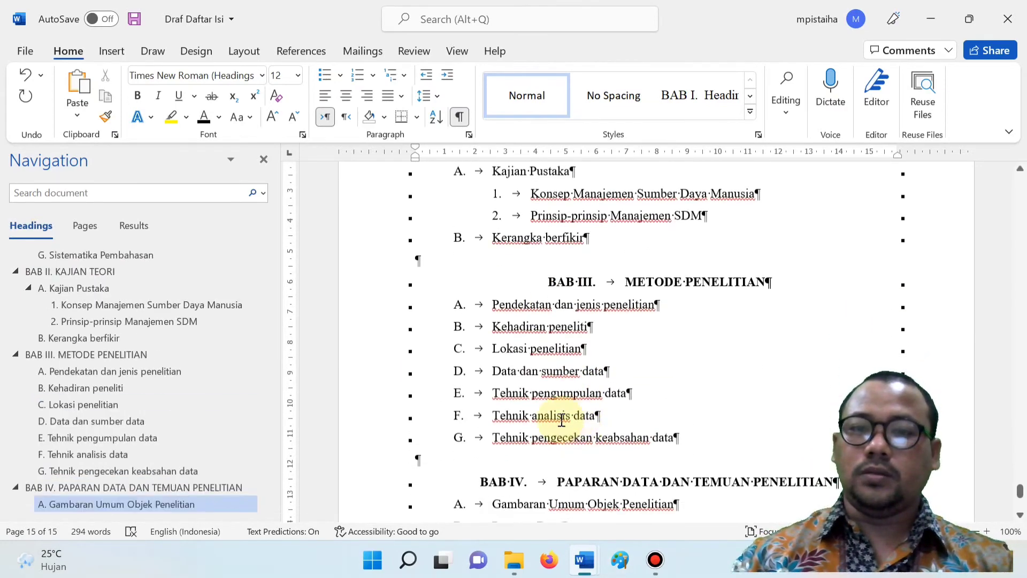
pyautogui.click(429, 241)
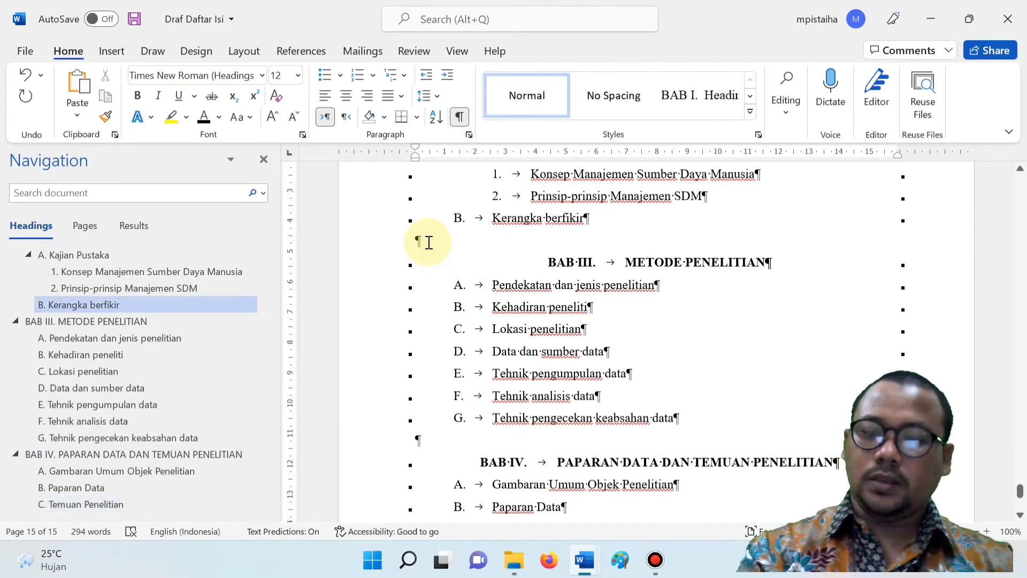
pyautogui.hotkey('ctrl', 'Return')
# Insert page breaks on the empty lines before BAB IV, BAB V PENUTUP and DAFTAR PUSTAKA.
pyautogui.scroll(-6, 428, 241)
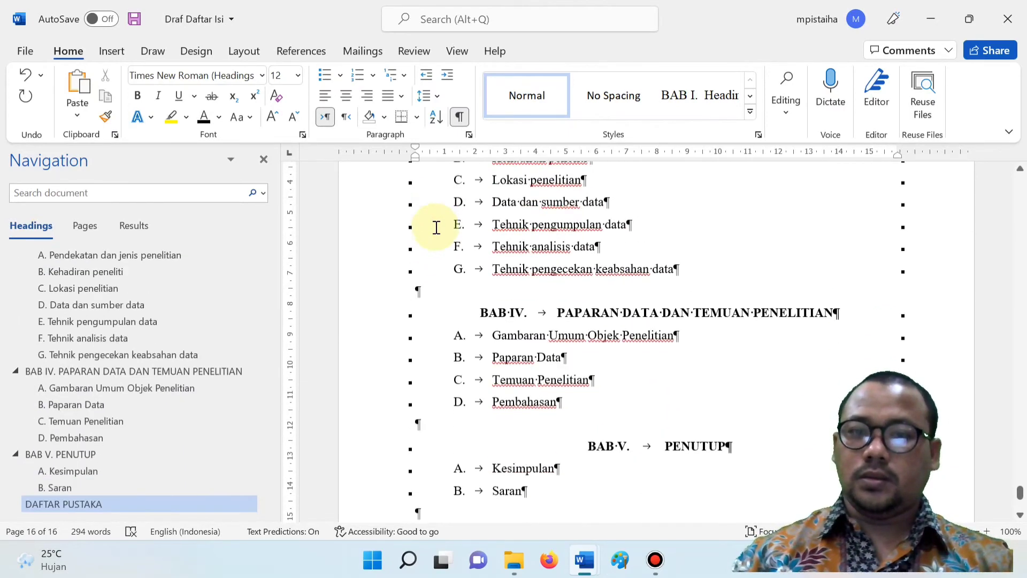
pyautogui.scroll(-1, 436, 227)
pyautogui.click(441, 279)
pyautogui.hotkey('ctrl', 'Return')
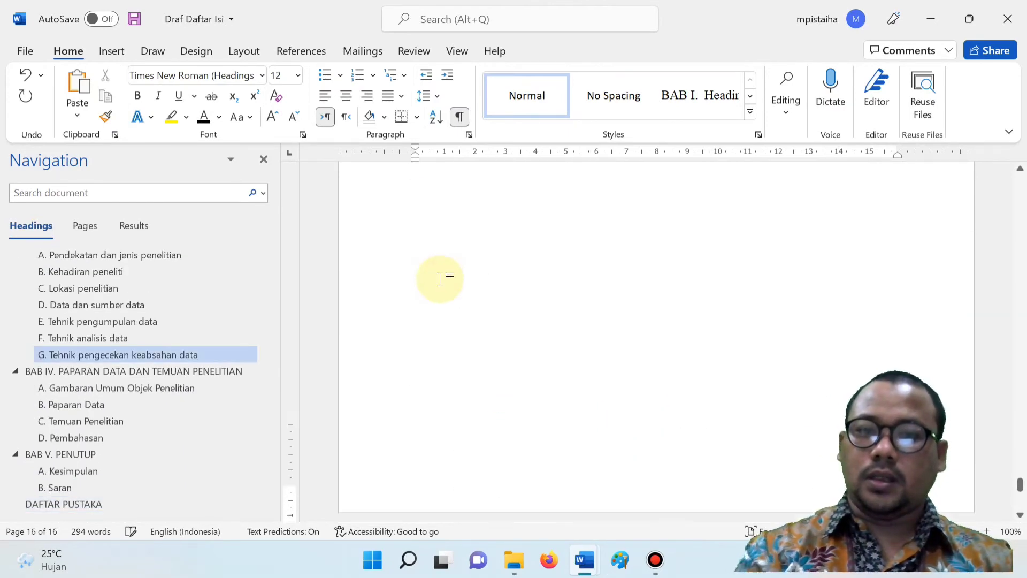
pyautogui.scroll(-10, 441, 278)
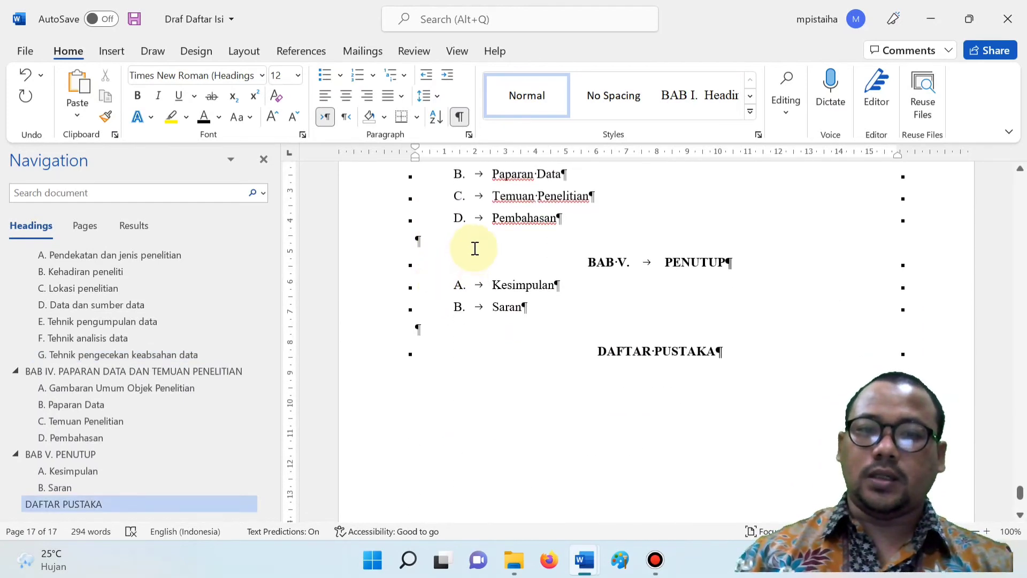
pyautogui.click(474, 248)
pyautogui.hotkey('ctrl', 'Return')
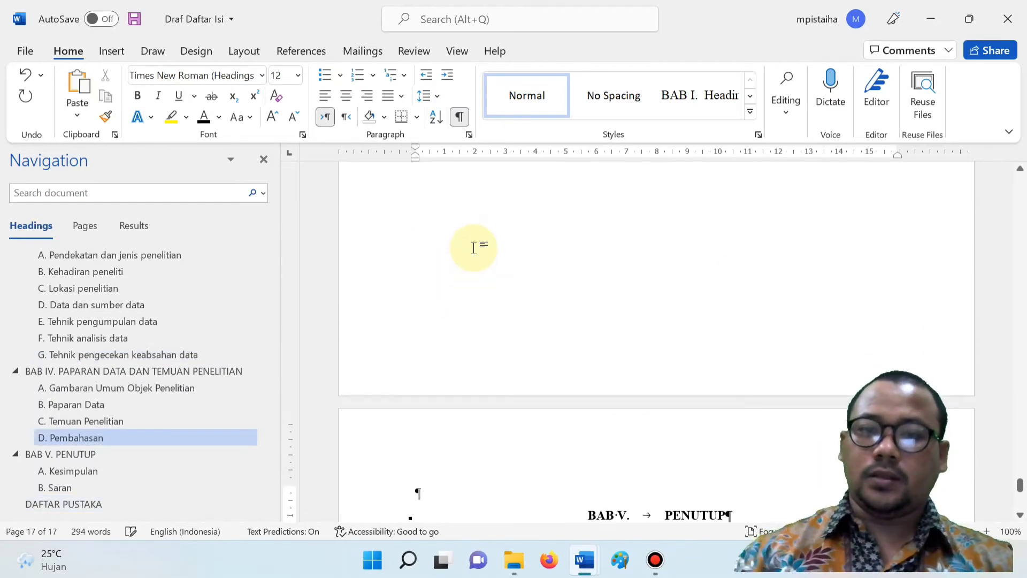
pyautogui.scroll(-5, 518, 269)
pyautogui.click(442, 237)
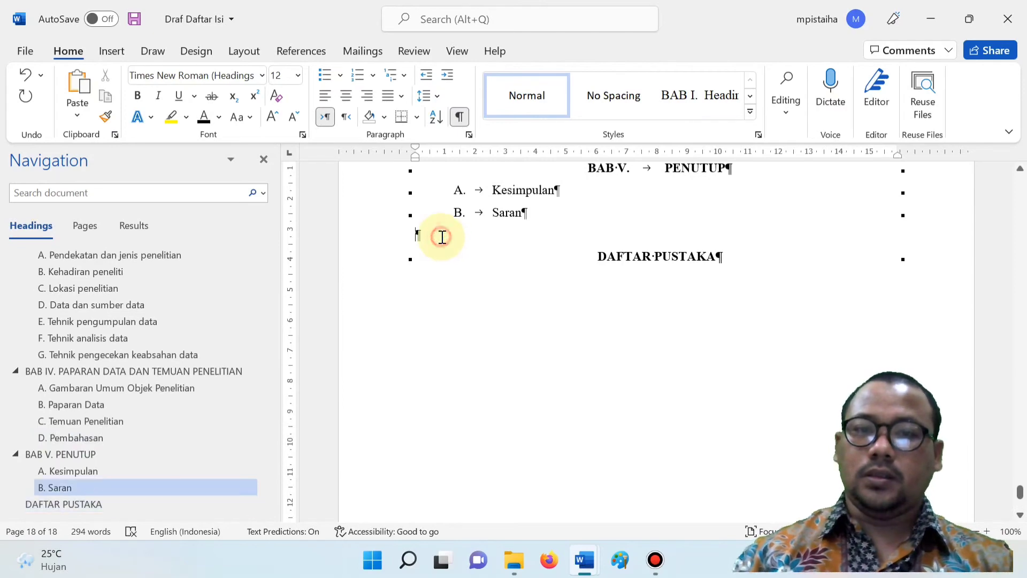
pyautogui.hotkey('ctrl', 'Return')
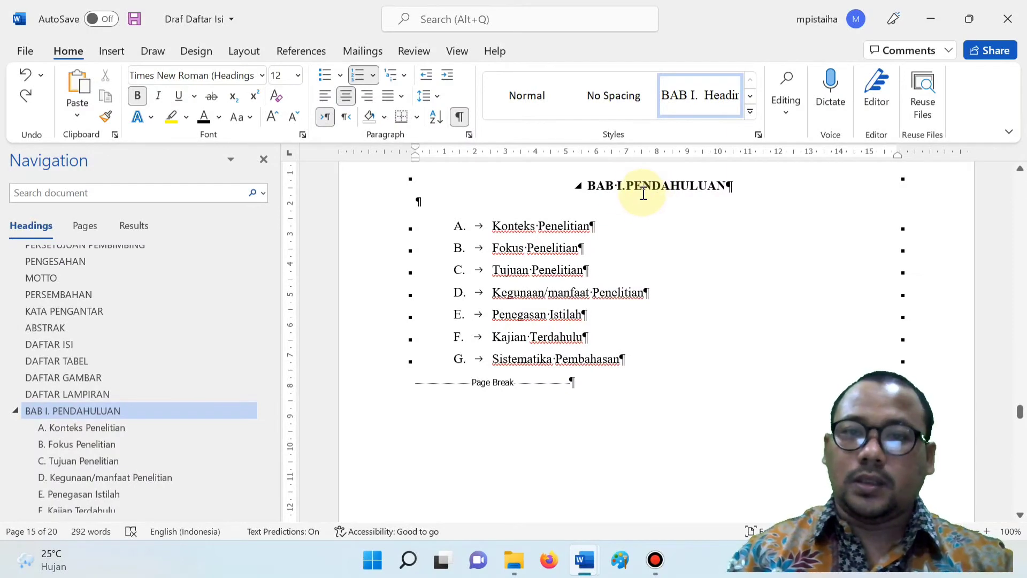
# Redefine the multilevel list's level 1 number format for the PENDAHULUAN heading as "BAB I" without the trailing period.
pyautogui.click(631, 194)
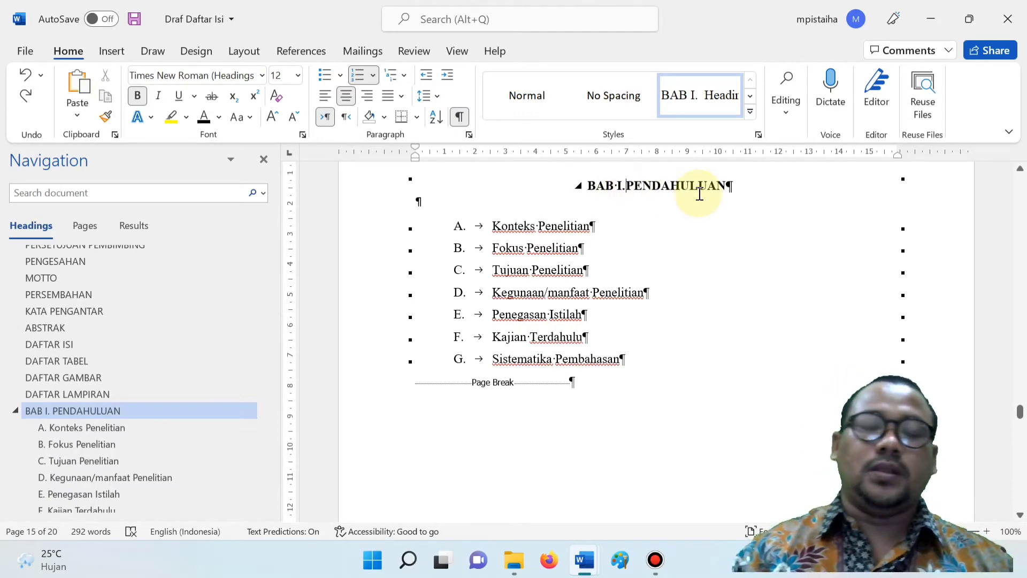
pyautogui.click(409, 76)
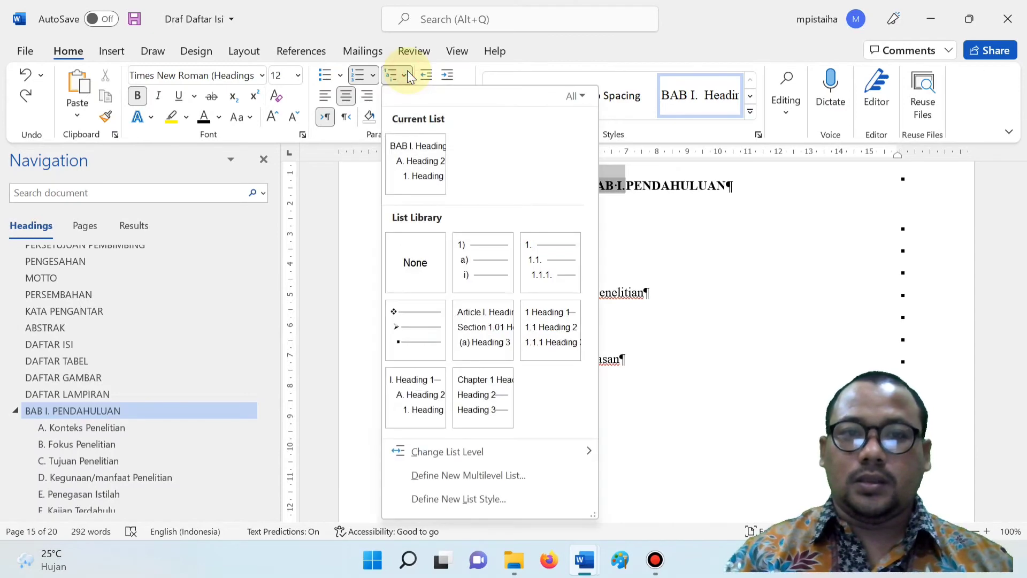
pyautogui.click(465, 480)
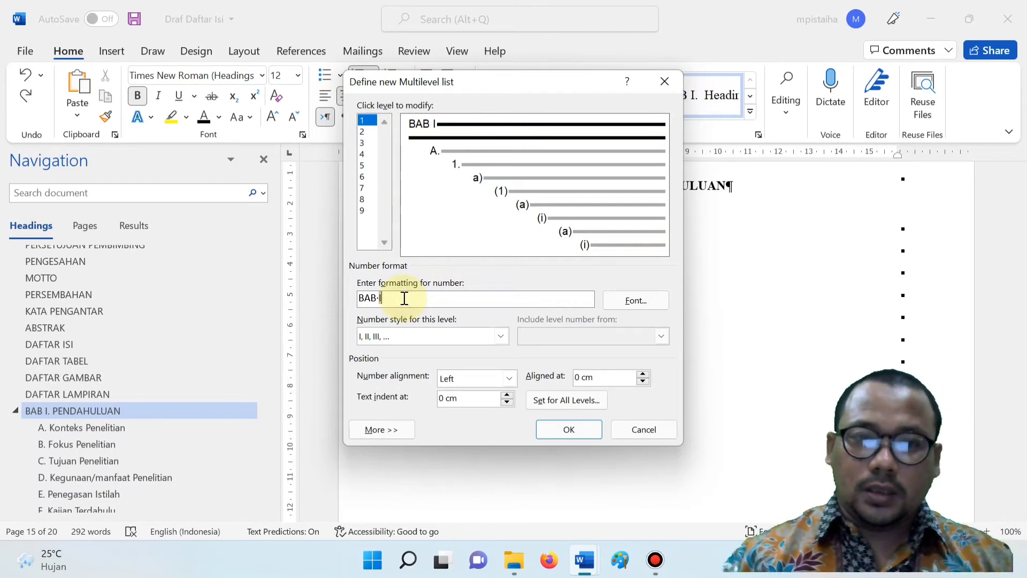
pyautogui.click(583, 434)
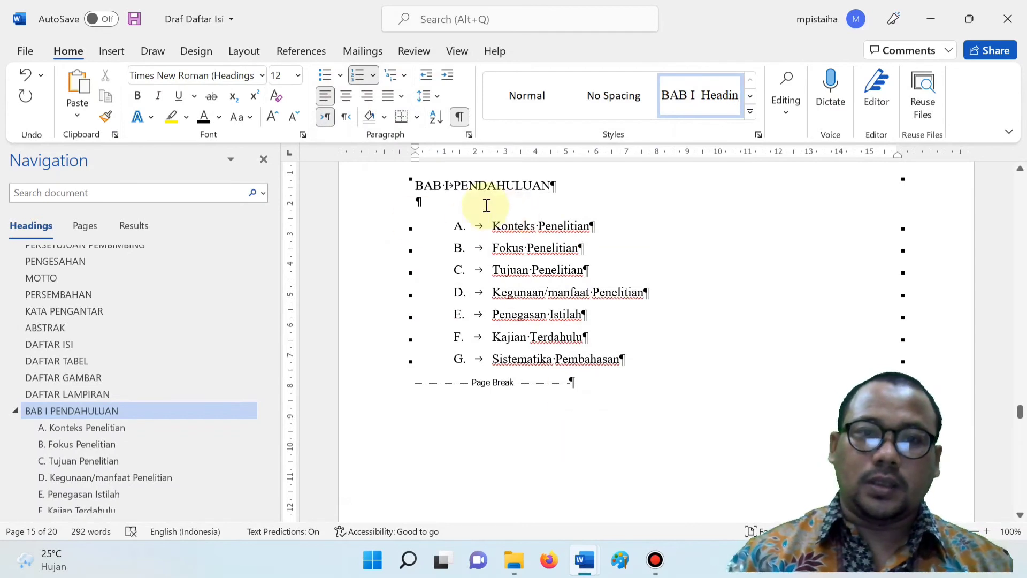
# Center the BAB I PENDAHULUAN heading and make it bold.
pyautogui.click(345, 100)
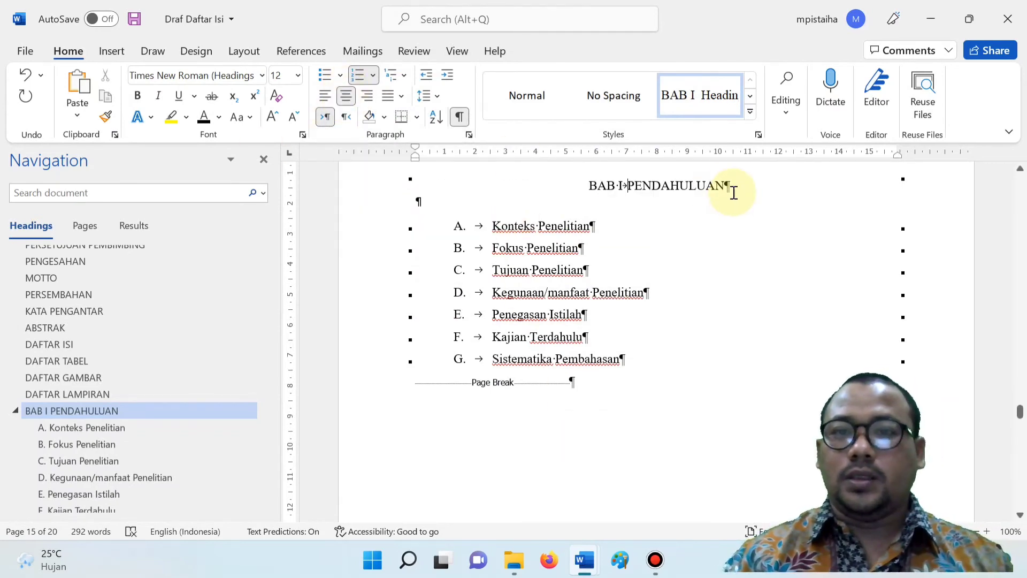
pyautogui.moveTo(731, 184); pyautogui.dragTo(628, 184)
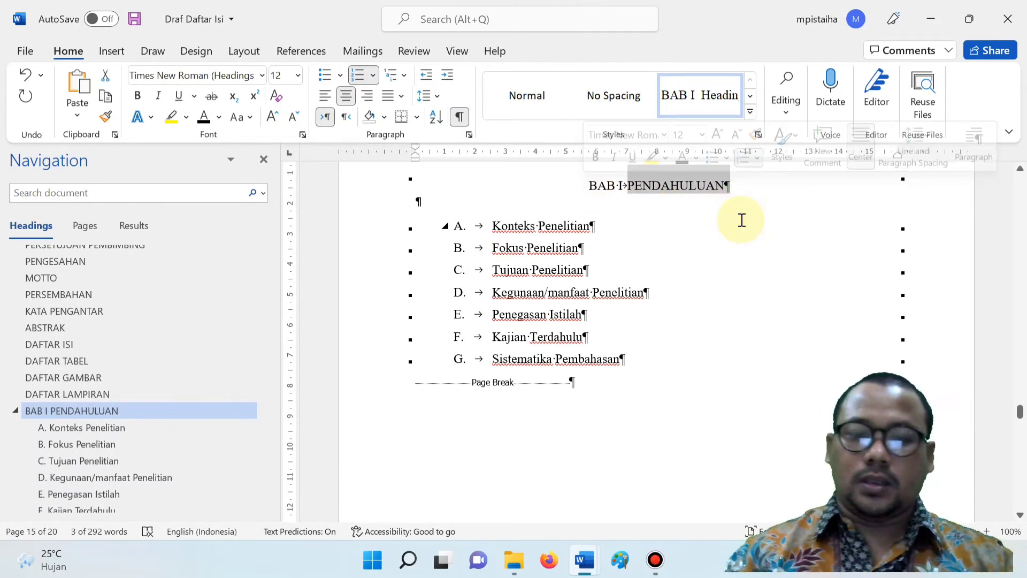
pyautogui.hotkey('ctrl', 'b')
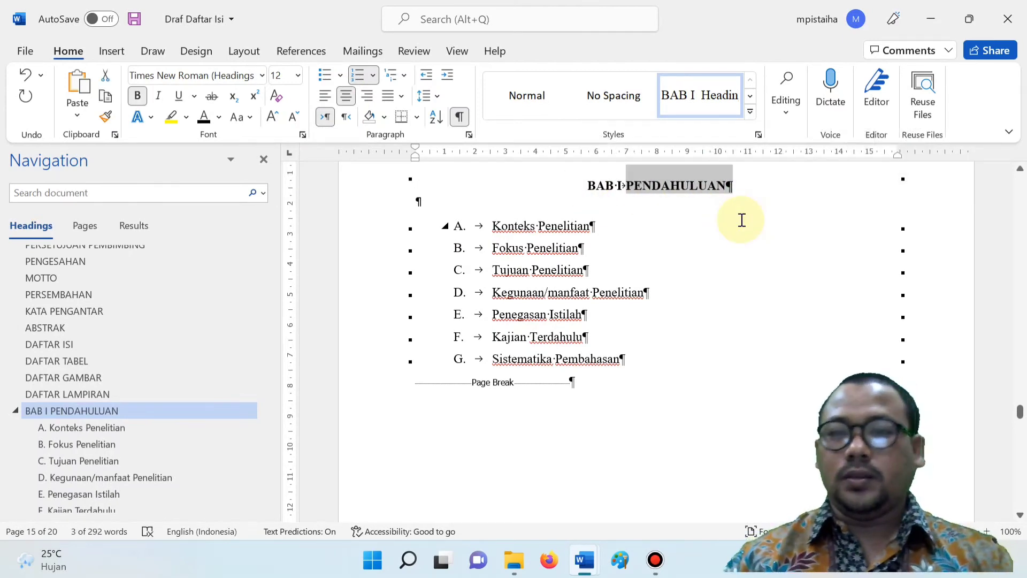
# Try splitting the heading between BAB I and PENDAHULUAN with a line break and with a new paragraph, undoing each attempt.
pyautogui.click(652, 187)
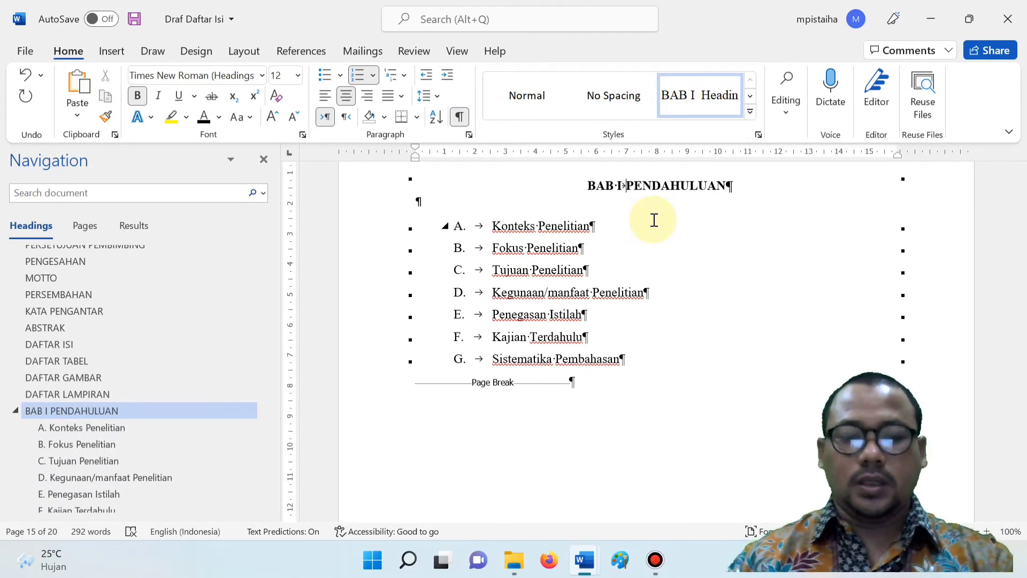
pyautogui.hotkey('shift', 'Return')
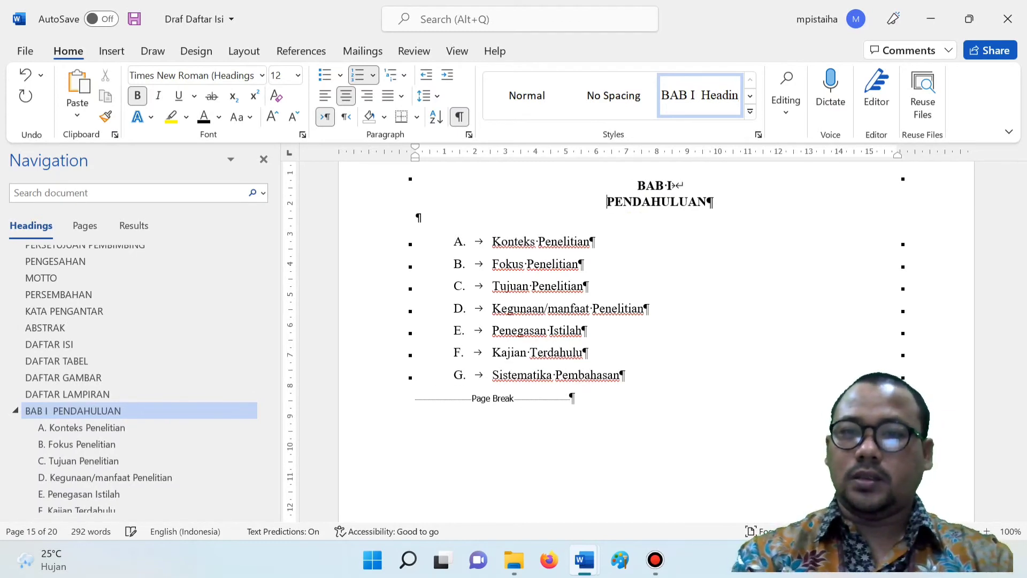
pyautogui.click(654, 220)
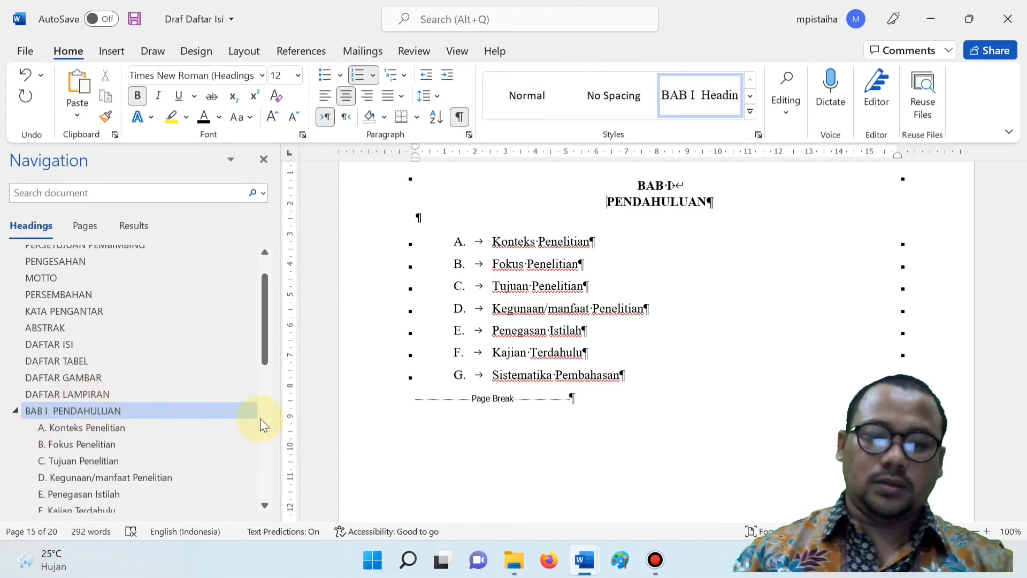
pyautogui.hotkey('ctrl', 'z')
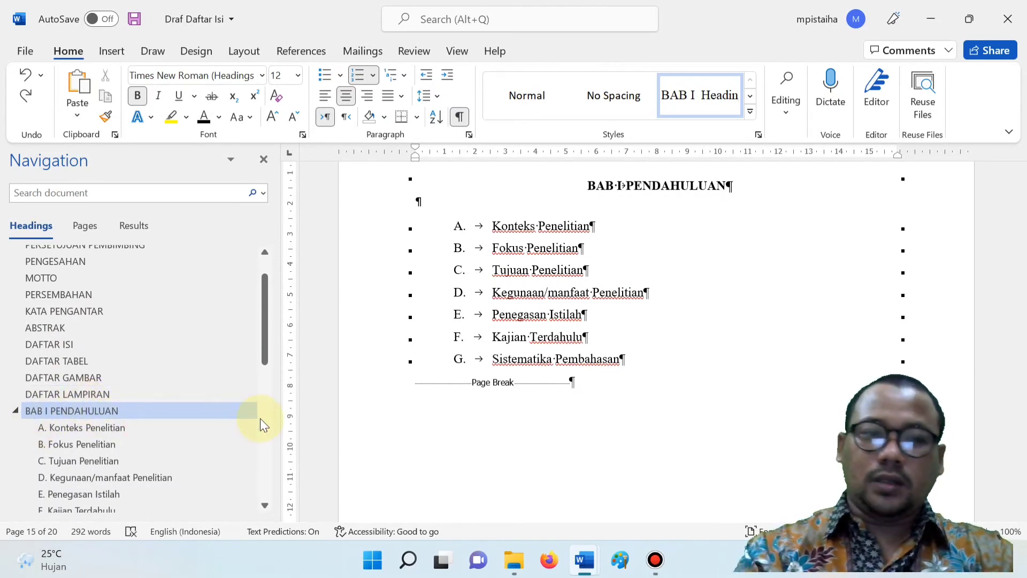
pyautogui.hotkey('ctrl', 'y')
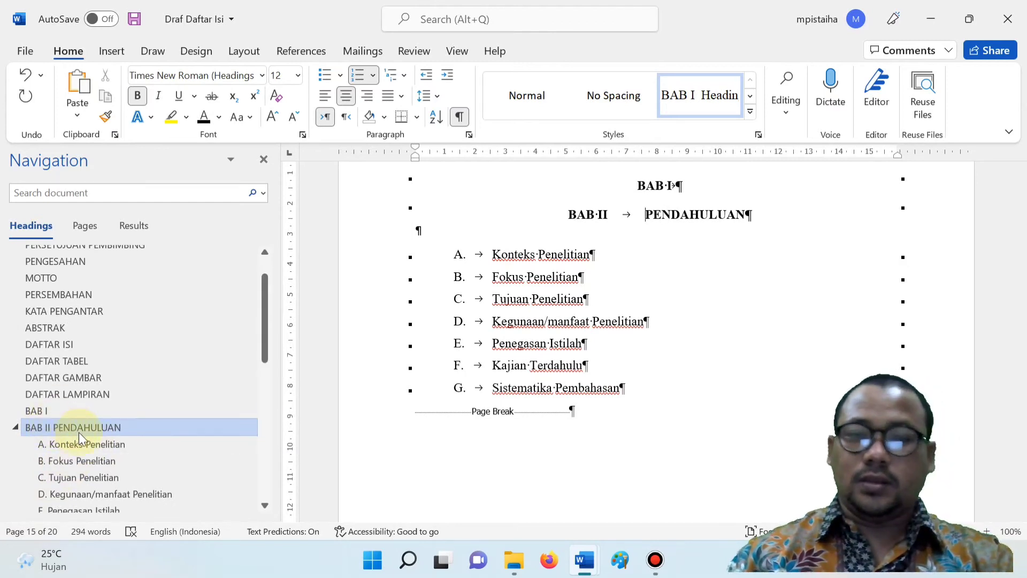
pyautogui.hotkey('ctrl', 'z')
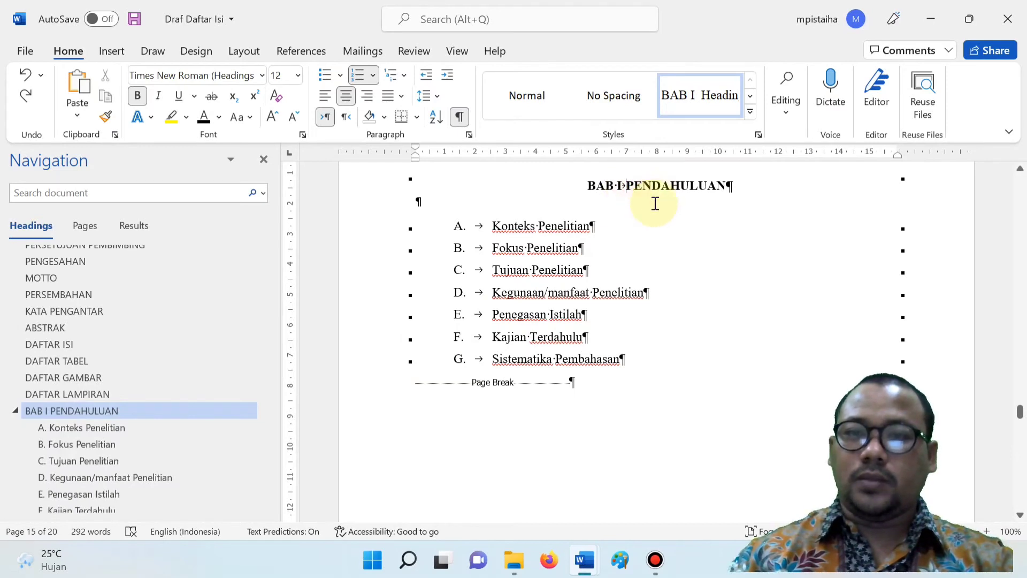
# Insert a manual line break before PENDAHULUAN so the title sits below BAB I within the same heading.
pyautogui.hotkey('shift', 'Return')
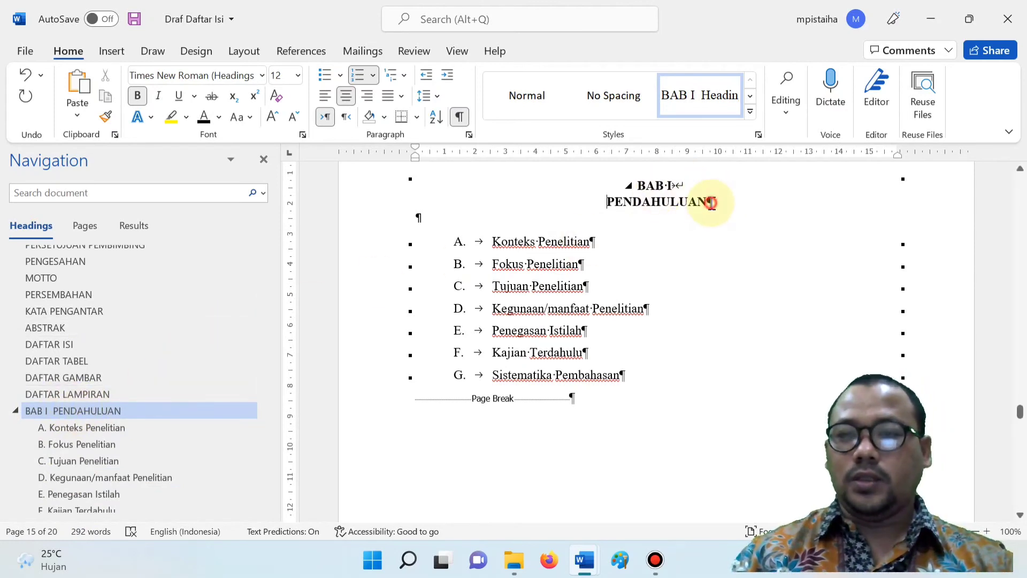
pyautogui.moveTo(712, 204); pyautogui.dragTo(631, 184)
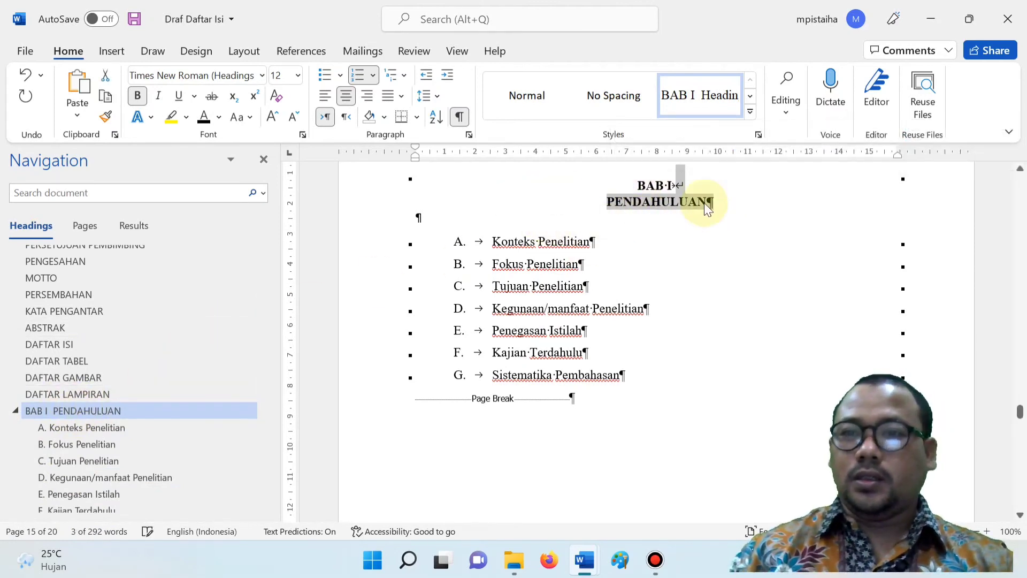
pyautogui.click(671, 202)
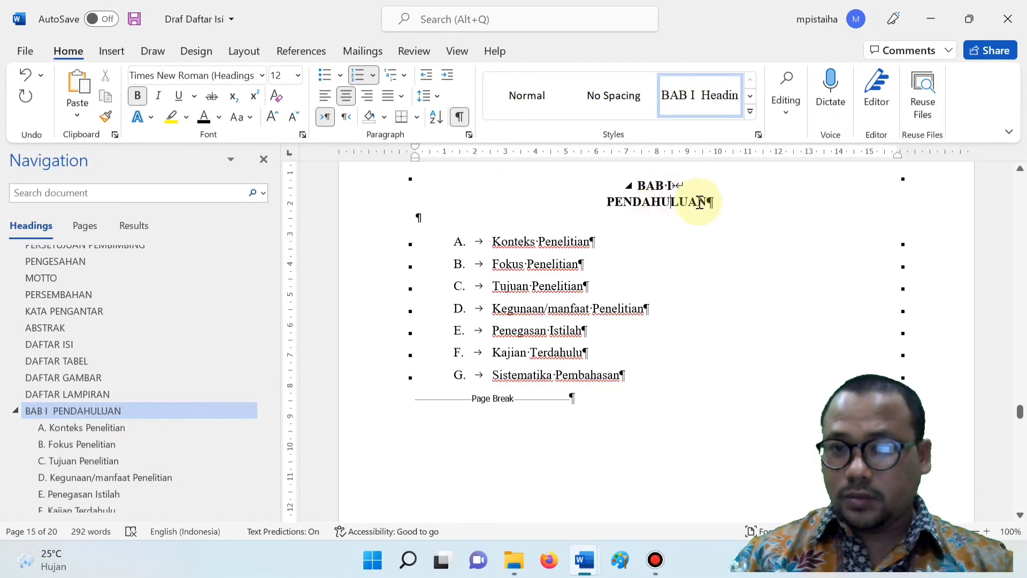
# Put PENUTUP on its own line below BAB V with a manual line break and set the heading's first-line indent to about 0.75 cm.
pyautogui.scroll(-15, 658, 256)
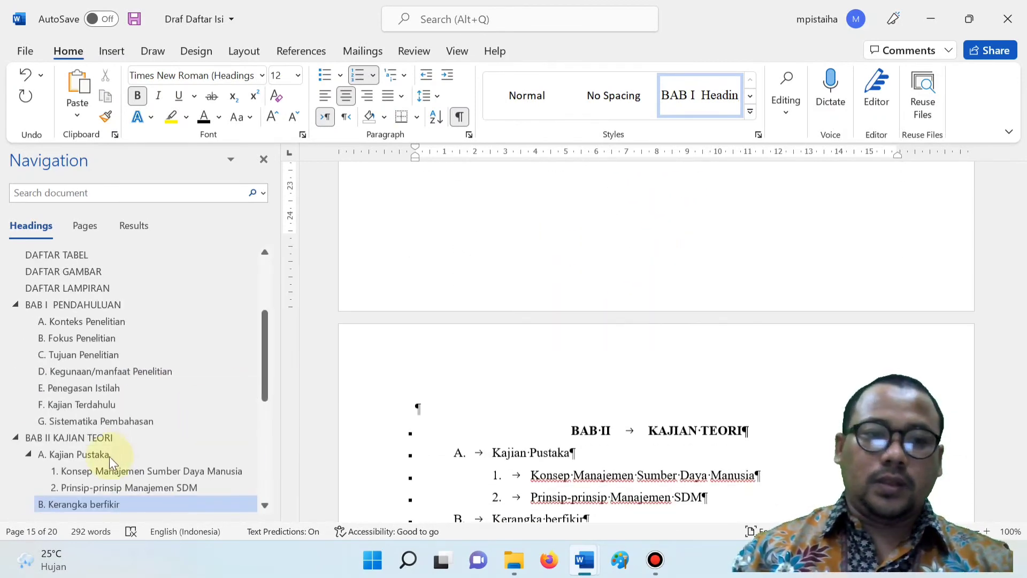
pyautogui.scroll(-20, 550, 305)
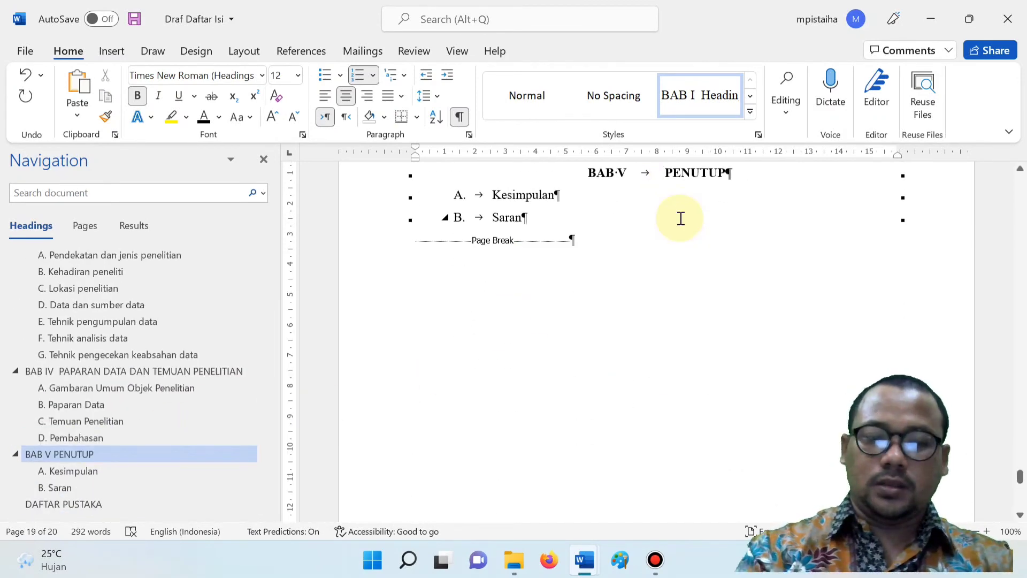
pyautogui.hotkey('shift', 'Return')
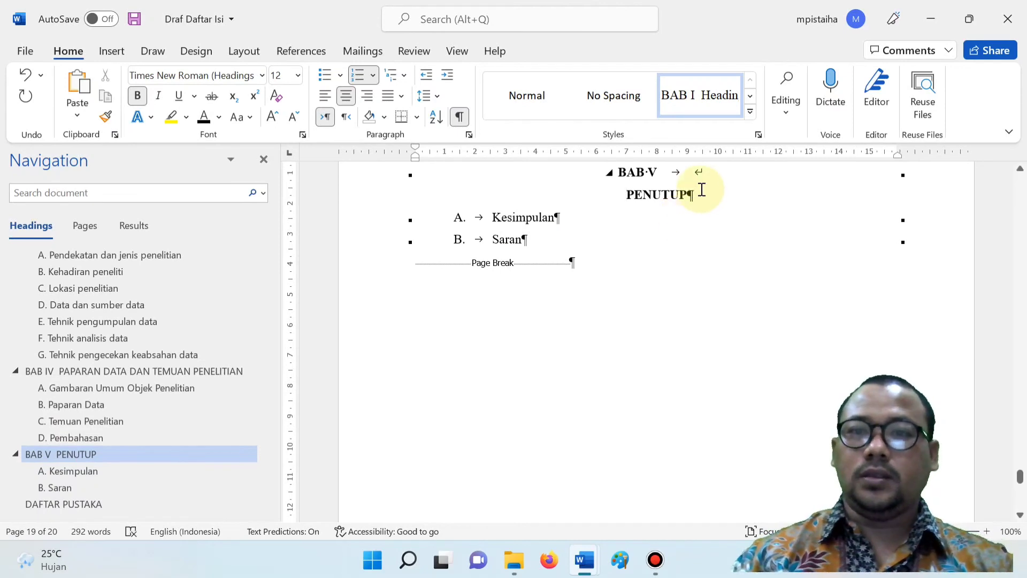
pyautogui.moveTo(702, 189); pyautogui.dragTo(601, 178)
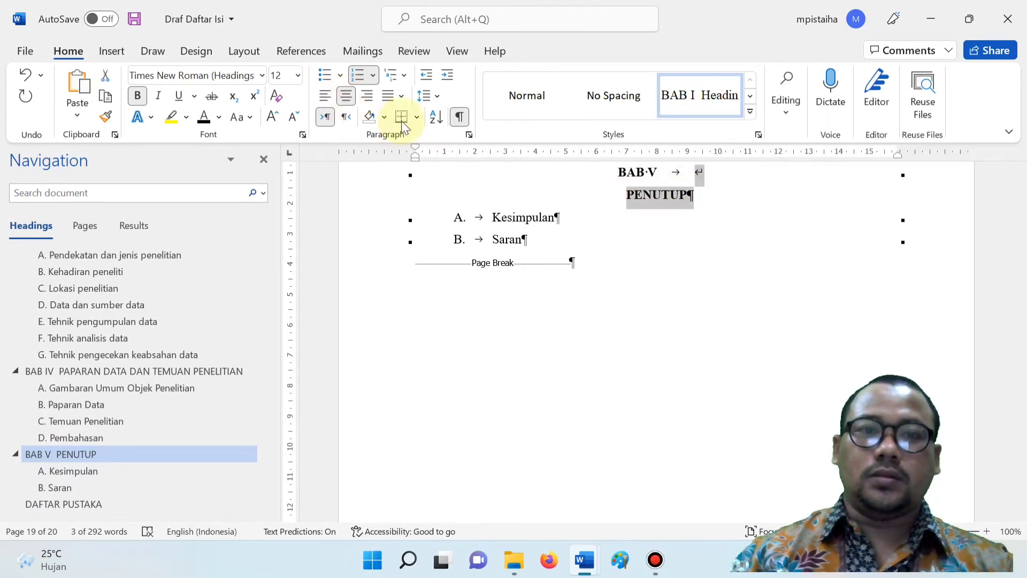
pyautogui.click(640, 176)
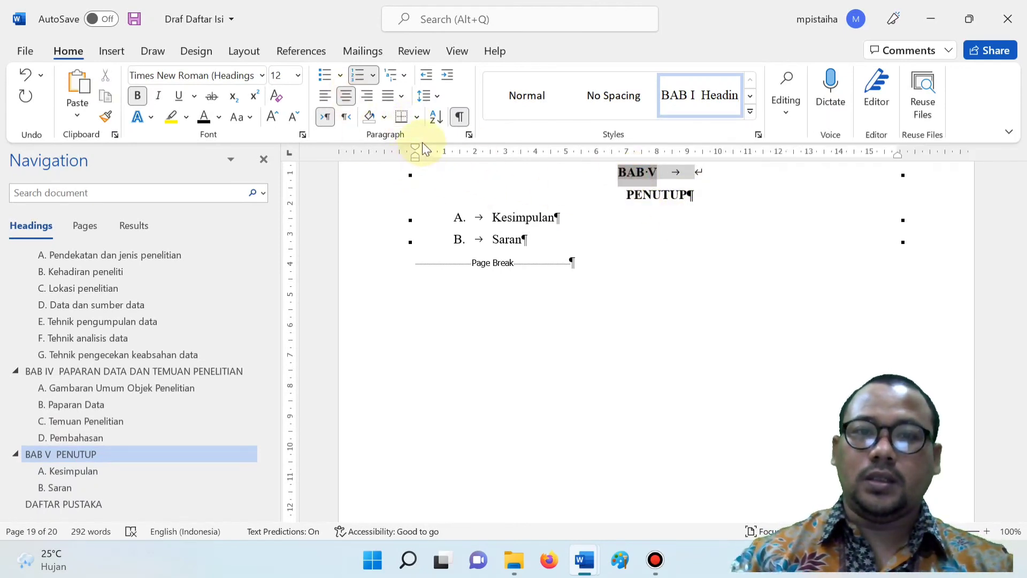
pyautogui.moveTo(422, 150)
pyautogui.mouseDown()
pyautogui.moveTo(445, 152)
pyautogui.moveTo(434, 153)
pyautogui.mouseUp()
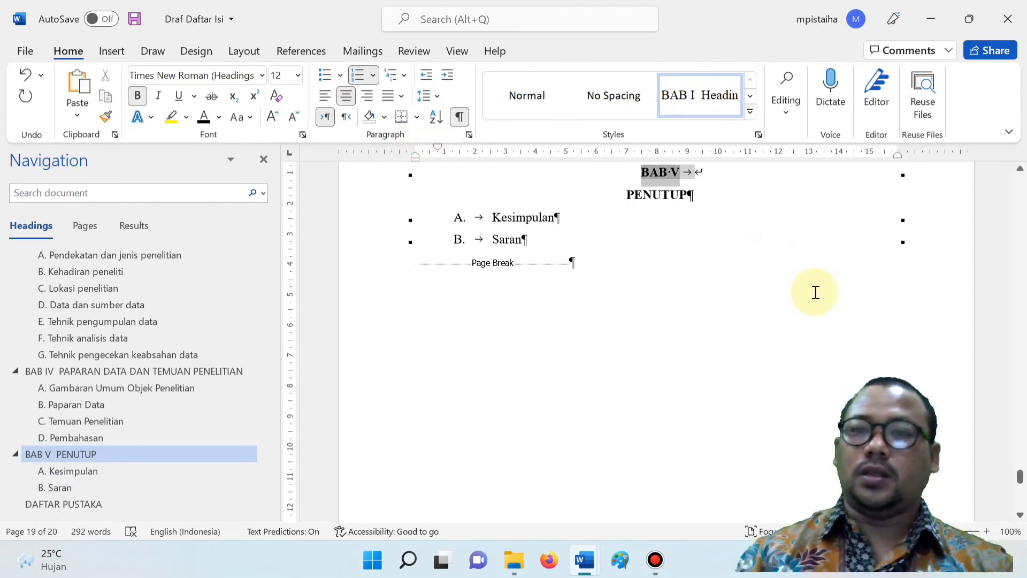
# Update the entire table of contents under DAFTAR ISI.
pyautogui.scroll(3, 814, 291)
pyautogui.click(98, 388)
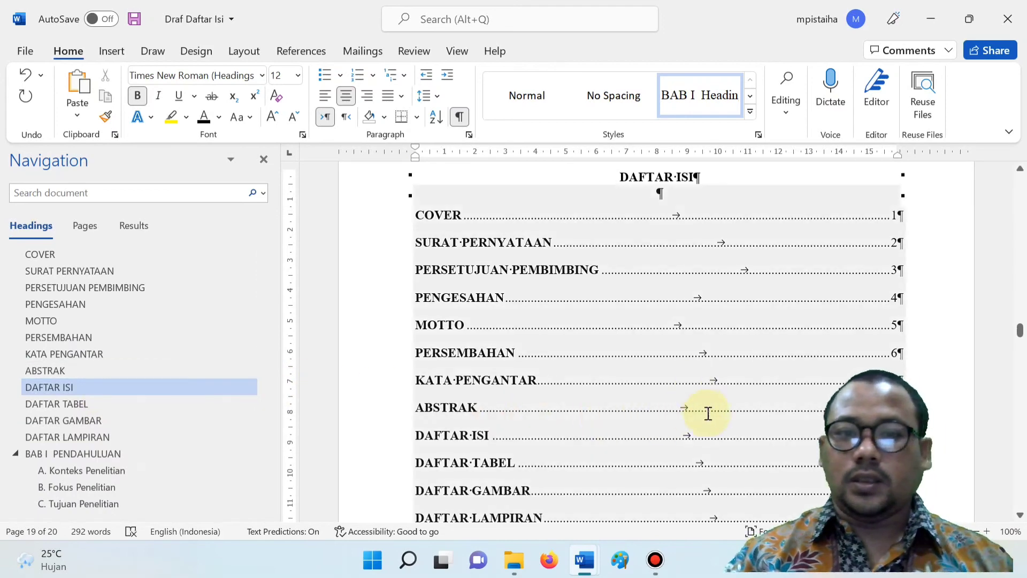
pyautogui.scroll(-5, 550, 449)
pyautogui.scroll(5, 550, 450)
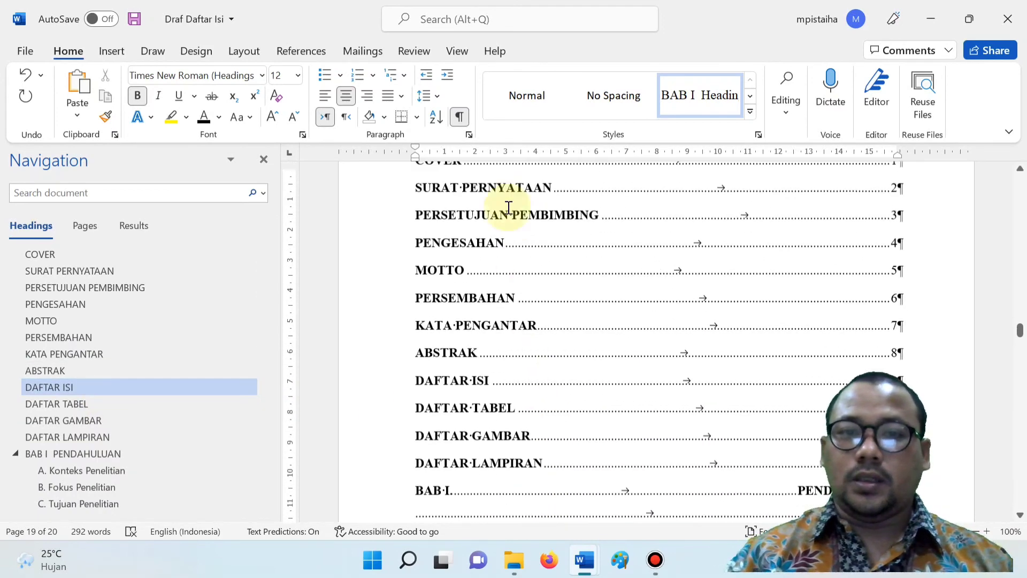
pyautogui.click(514, 312)
pyautogui.click(505, 173)
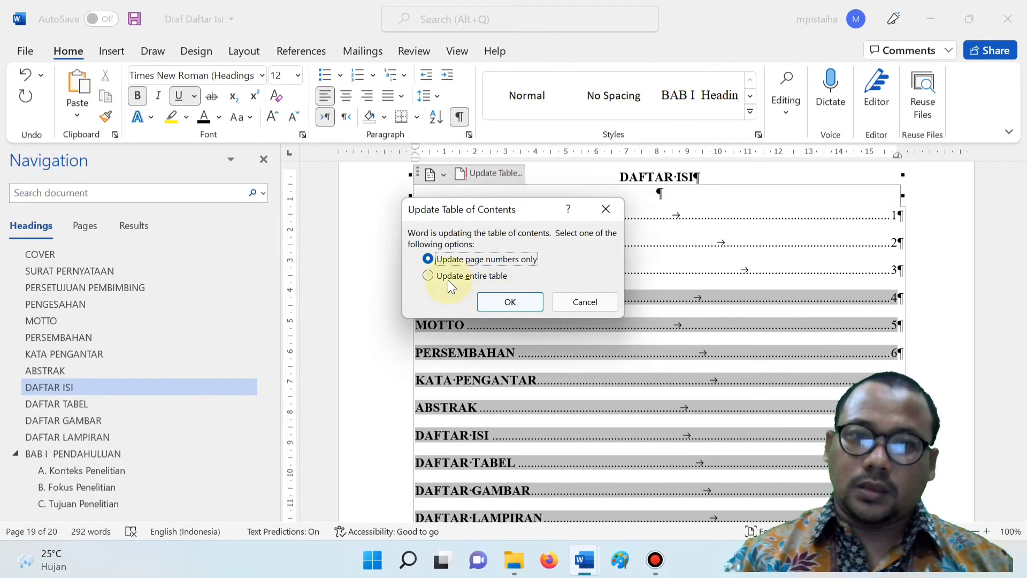
pyautogui.click(501, 285)
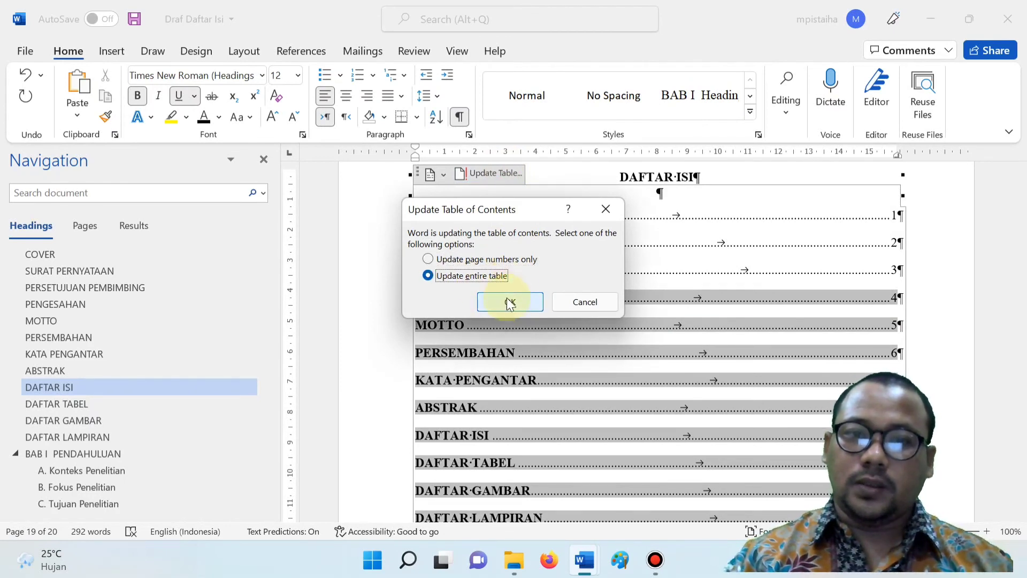
pyautogui.click(531, 305)
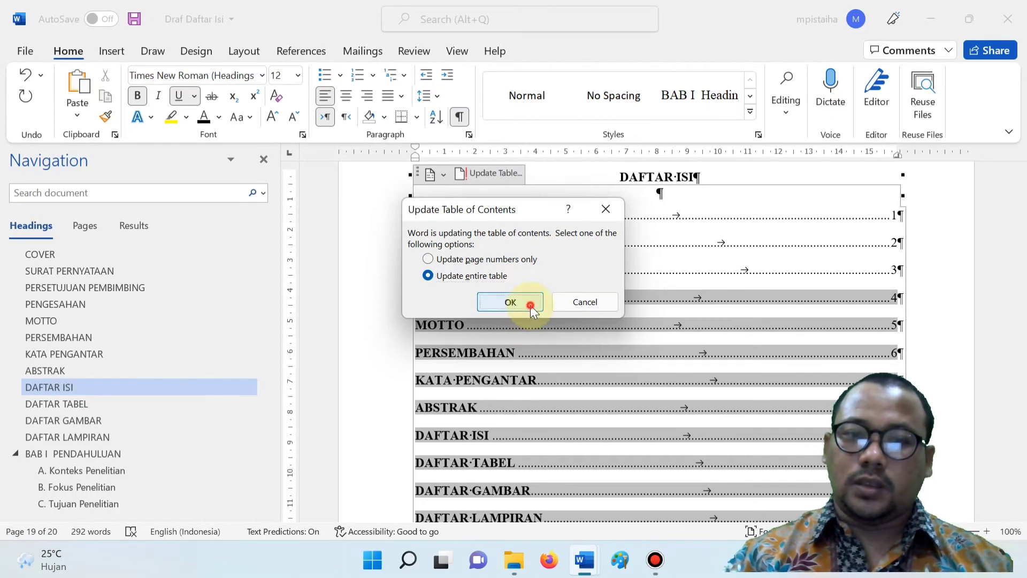
# Format all entries of the DAFTAR ISI table of contents in Times New Roman, size 12.
pyautogui.scroll(-5, 532, 306)
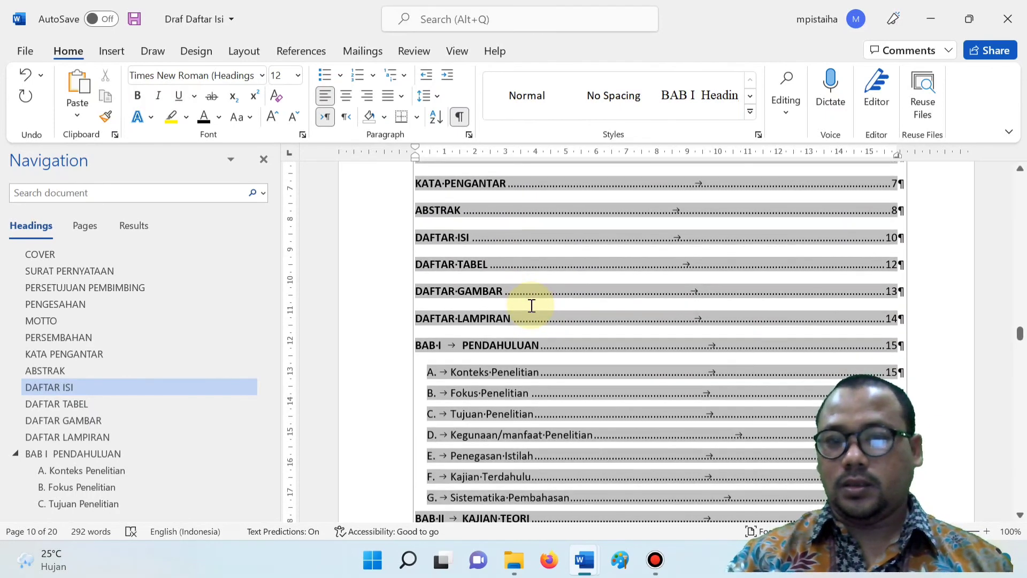
pyautogui.scroll(-3, 471, 331)
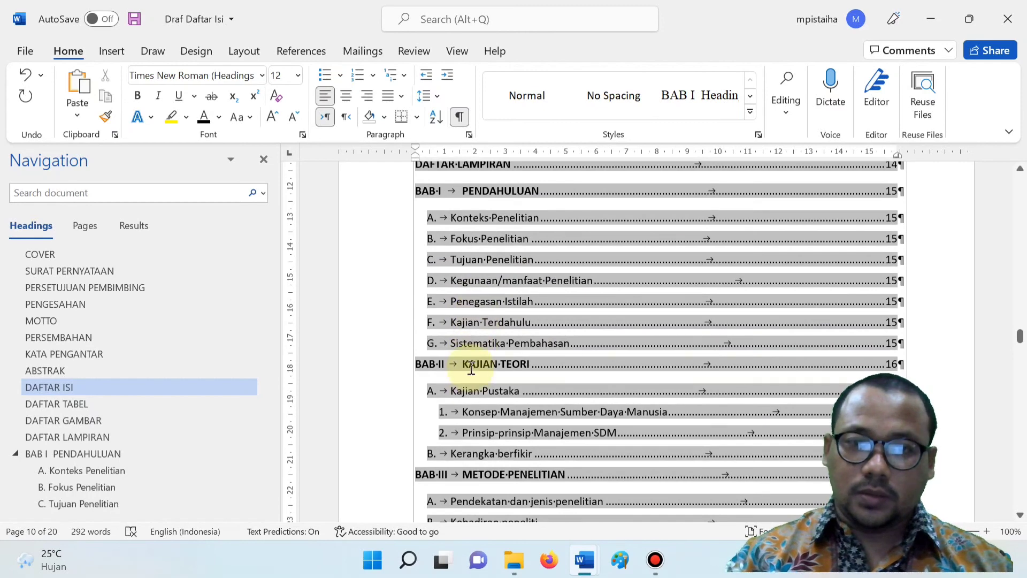
pyautogui.scroll(-3, 468, 380)
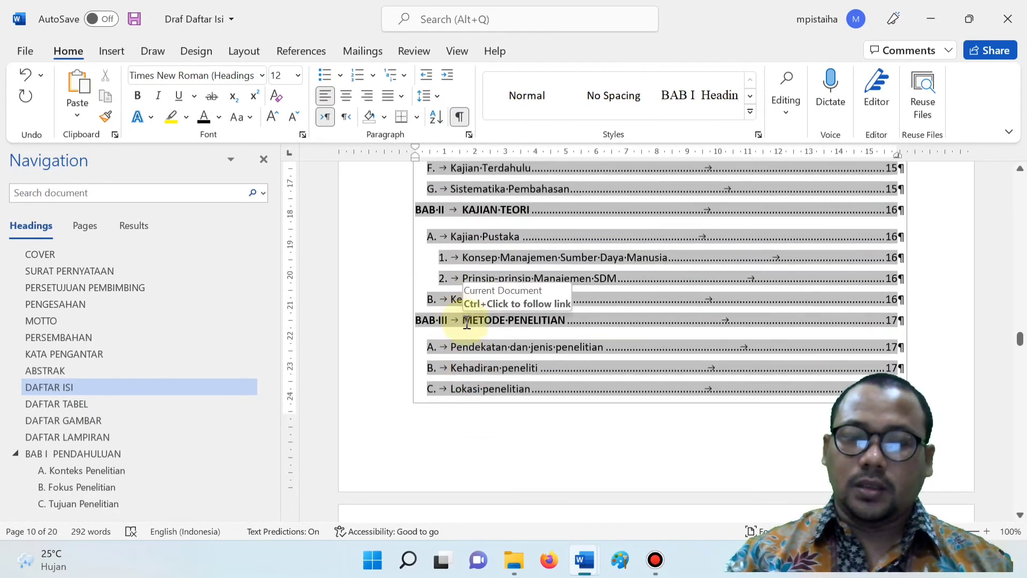
pyautogui.scroll(-4, 468, 347)
pyautogui.scroll(-6, 471, 354)
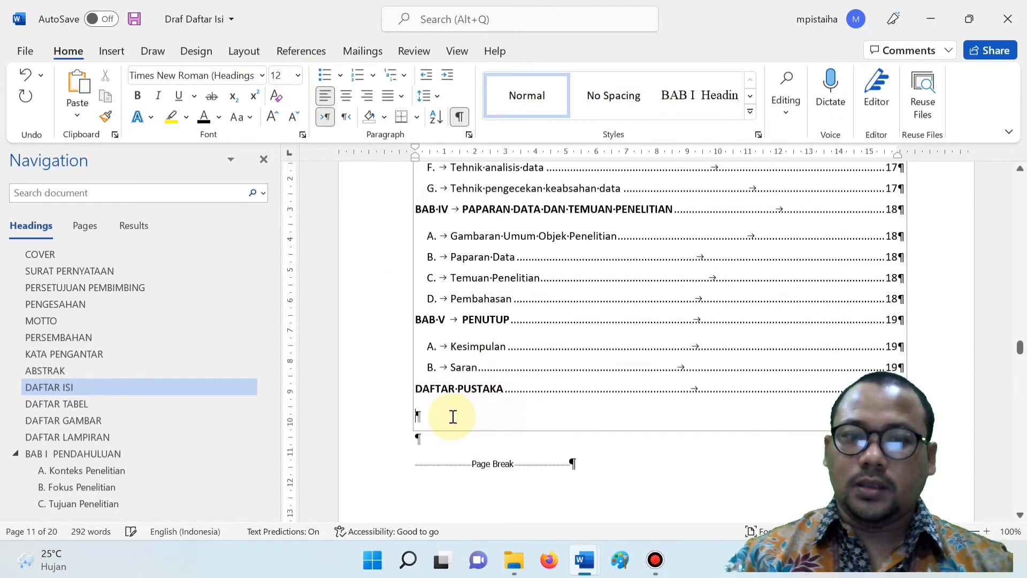
pyautogui.moveTo(452, 417); pyautogui.dragTo(454, 245)
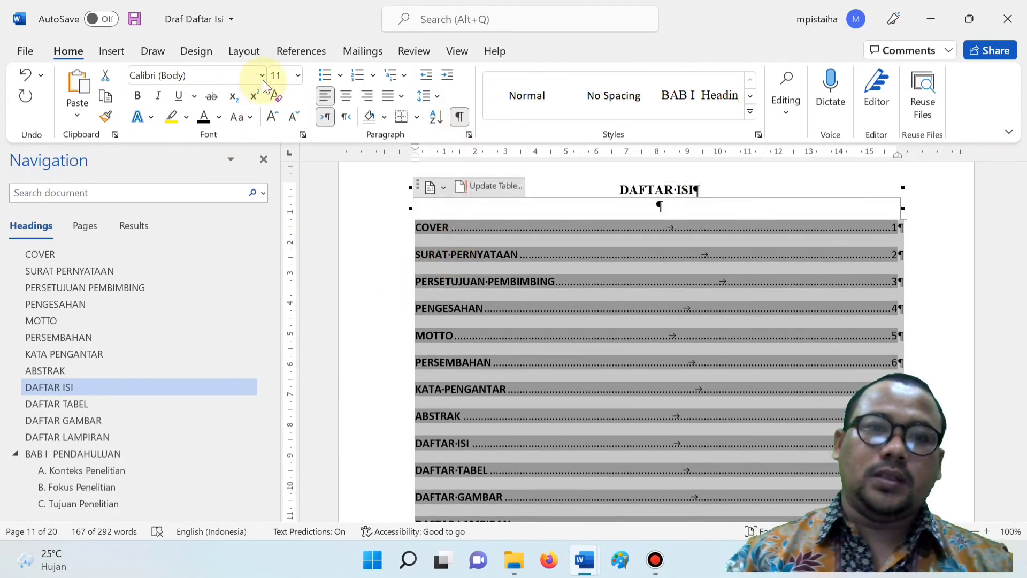
pyautogui.click(263, 75)
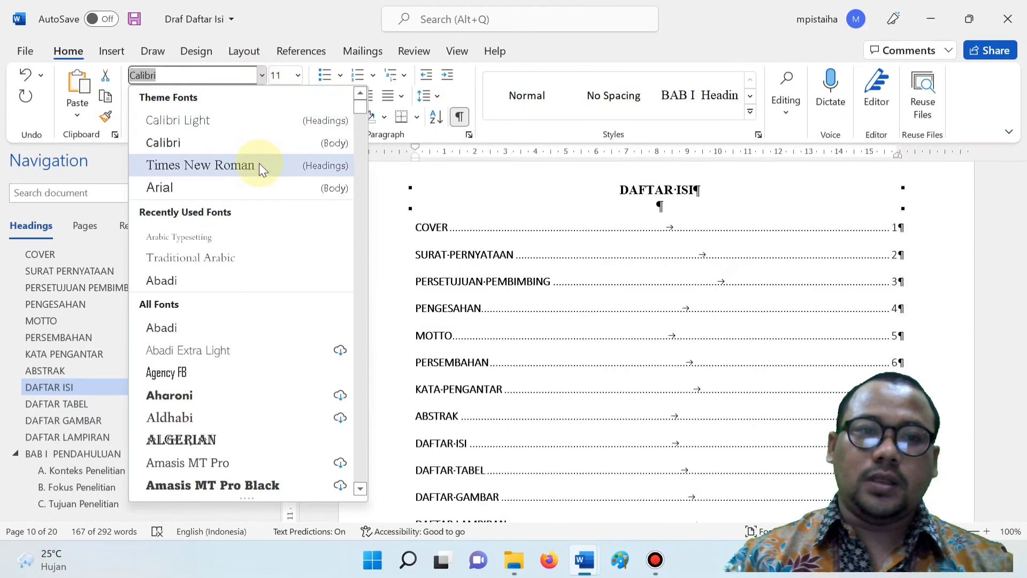
pyautogui.click(259, 163)
pyautogui.click(298, 75)
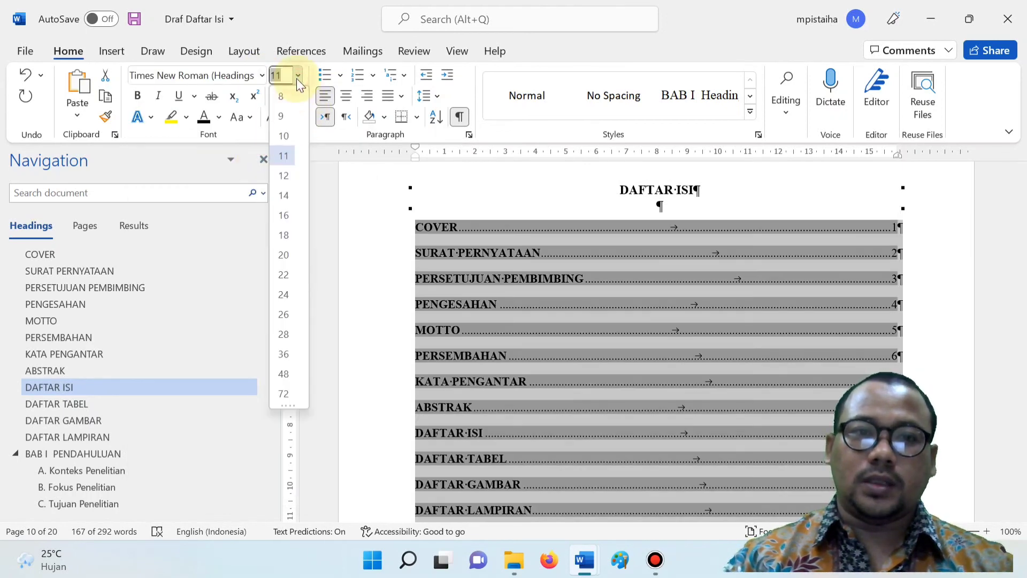
pyautogui.click(287, 176)
pyautogui.click(602, 338)
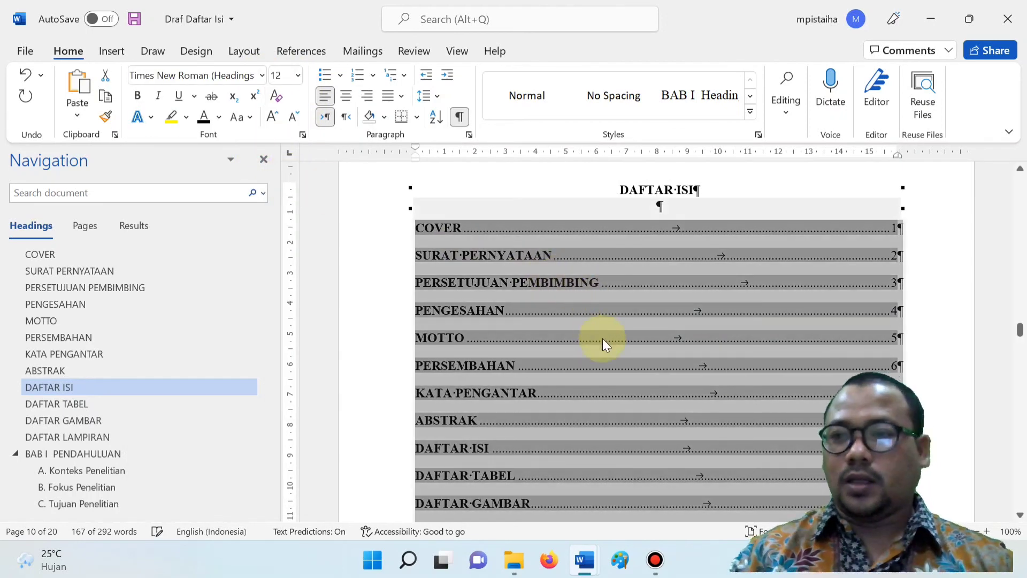
# Shift the indents of subheadings A to D under BAB IV so their letters align with the left margin at 0 cm.
pyautogui.scroll(-5, 602, 338)
pyautogui.scroll(-3, 603, 339)
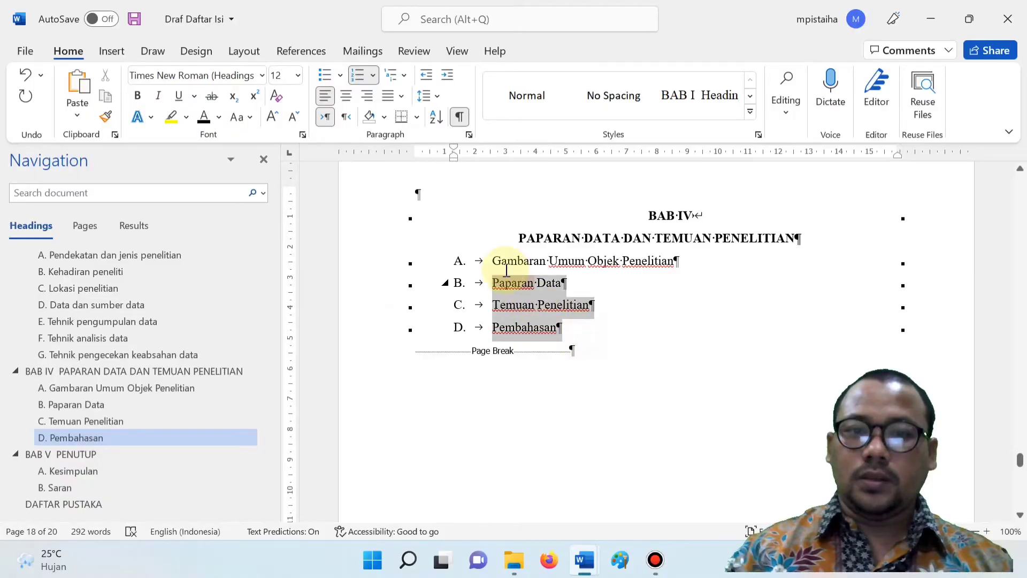
pyautogui.moveTo(507, 270); pyautogui.dragTo(471, 257)
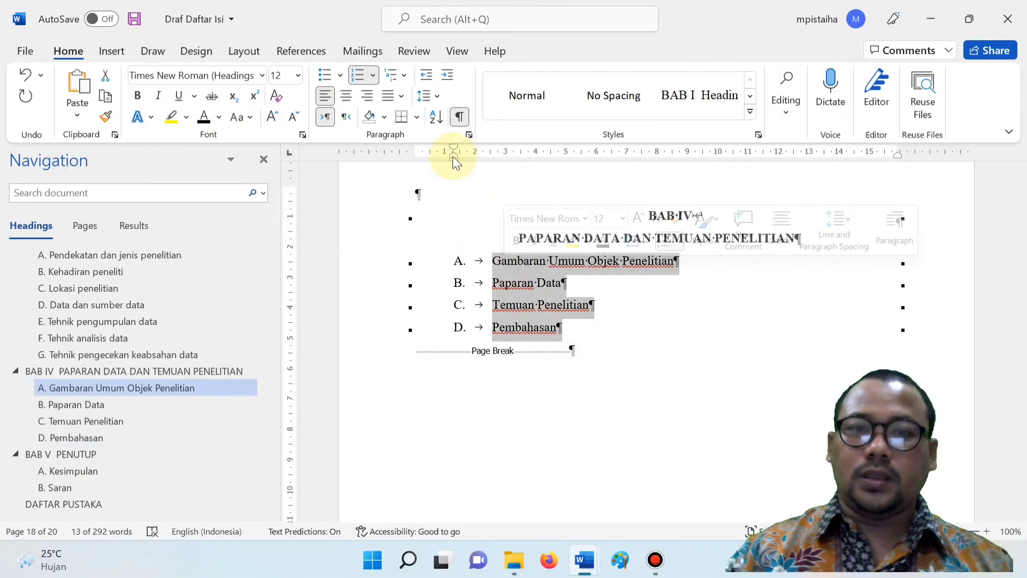
pyautogui.moveTo(454, 155)
pyautogui.mouseDown()
pyautogui.moveTo(444, 163)
pyautogui.moveTo(416, 149)
pyautogui.mouseUp()
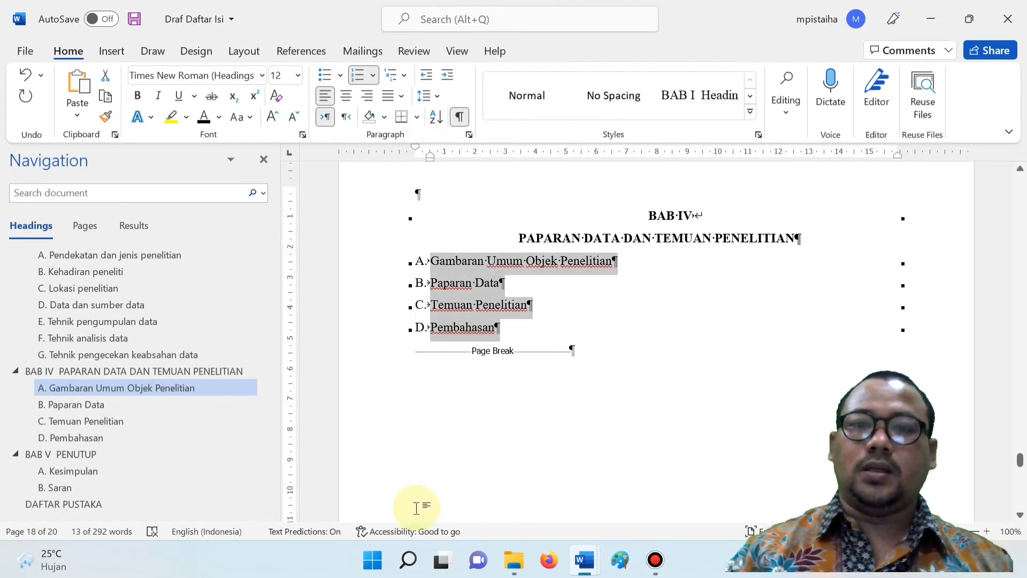
pyautogui.click(807, 239)
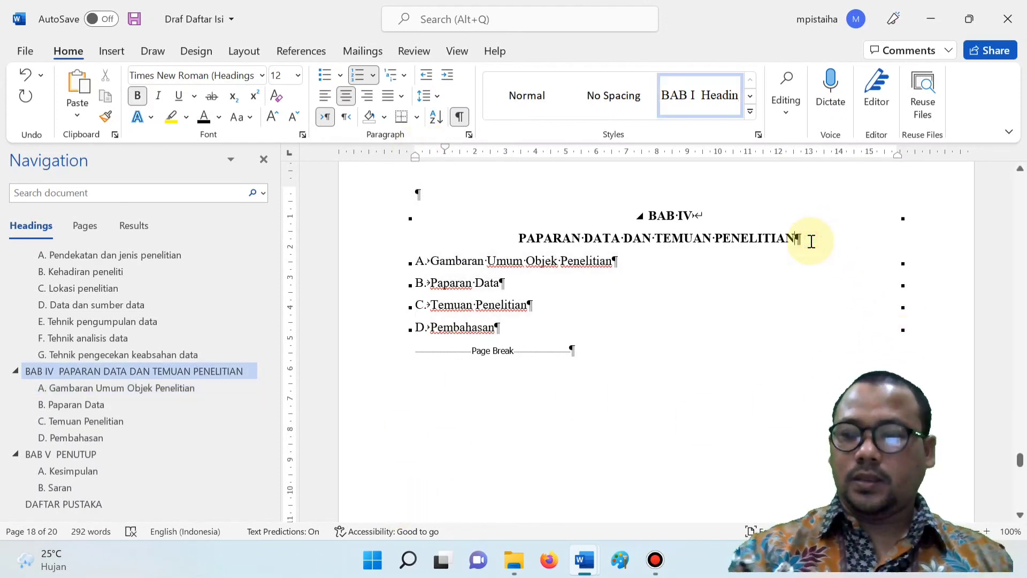
# Insert an empty paragraph below the BAB IV heading and another below the BAB V PENUTUP heading.
pyautogui.press('Return')
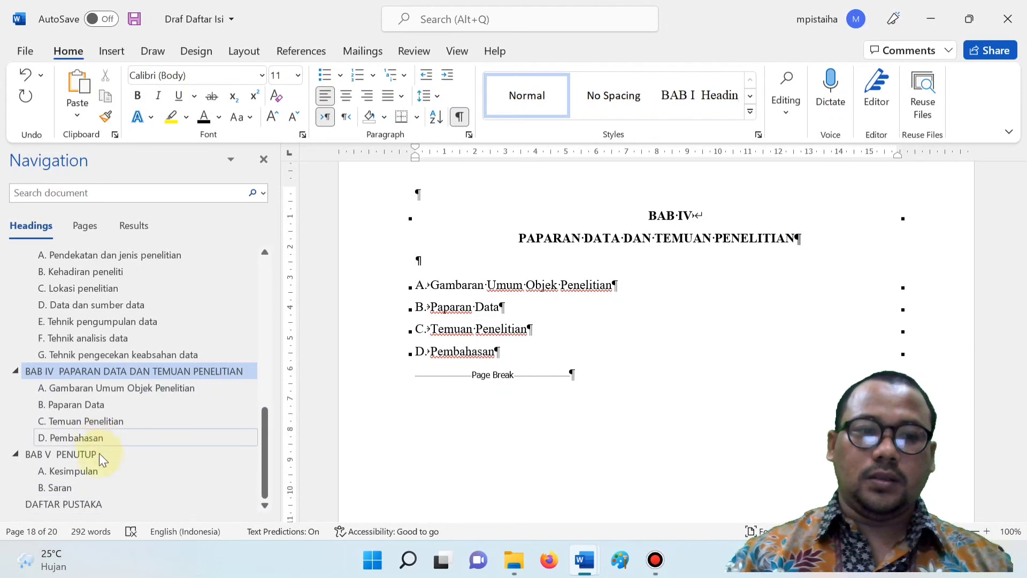
pyautogui.click(101, 456)
pyautogui.click(715, 199)
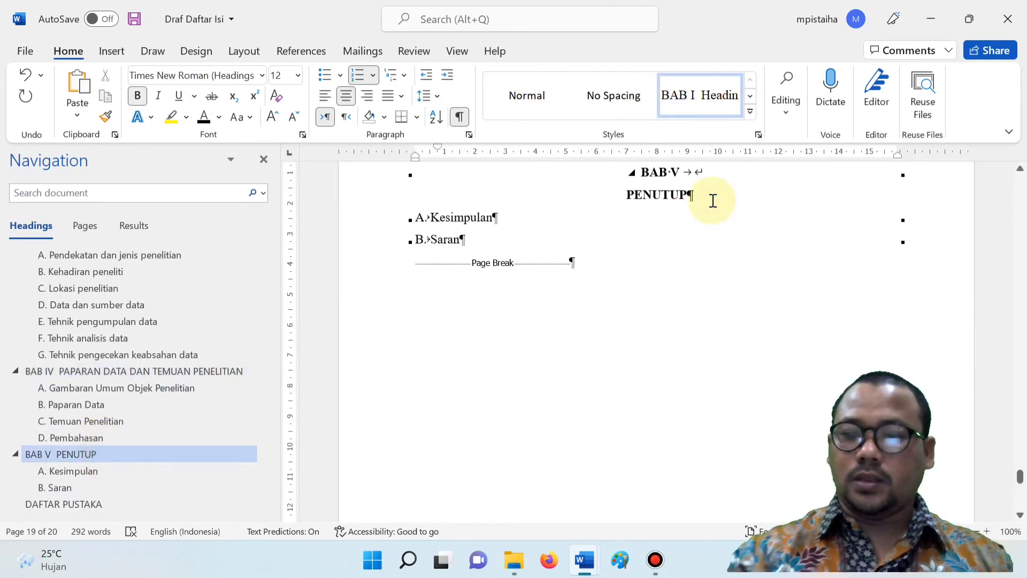
pyautogui.press('Return')
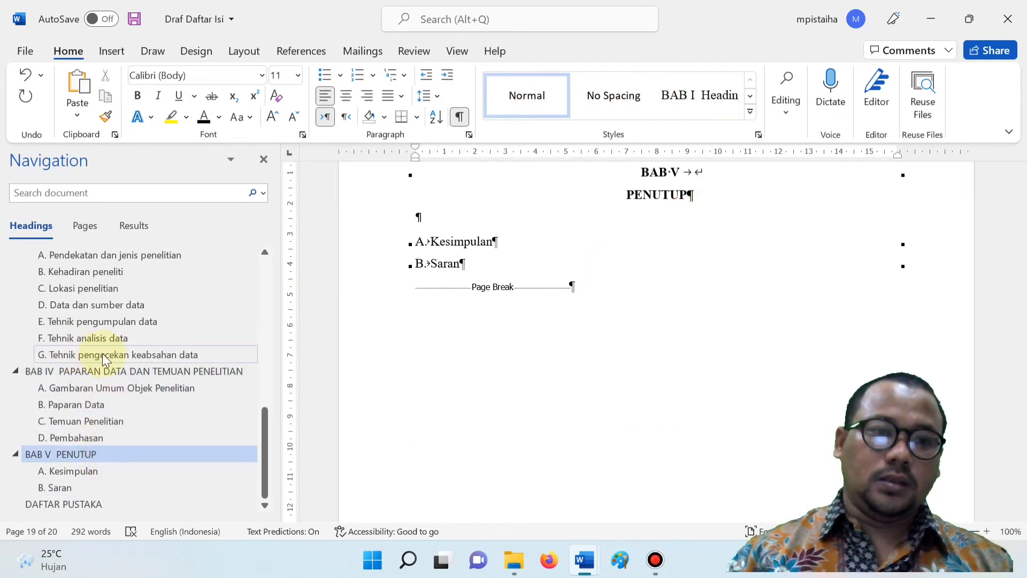
# Shift subheadings A to G under BAB III to the left margin at 0 cm and insert an empty paragraph below METODE PENELITIAN.
pyautogui.click(103, 356)
pyautogui.scroll(4, 102, 353)
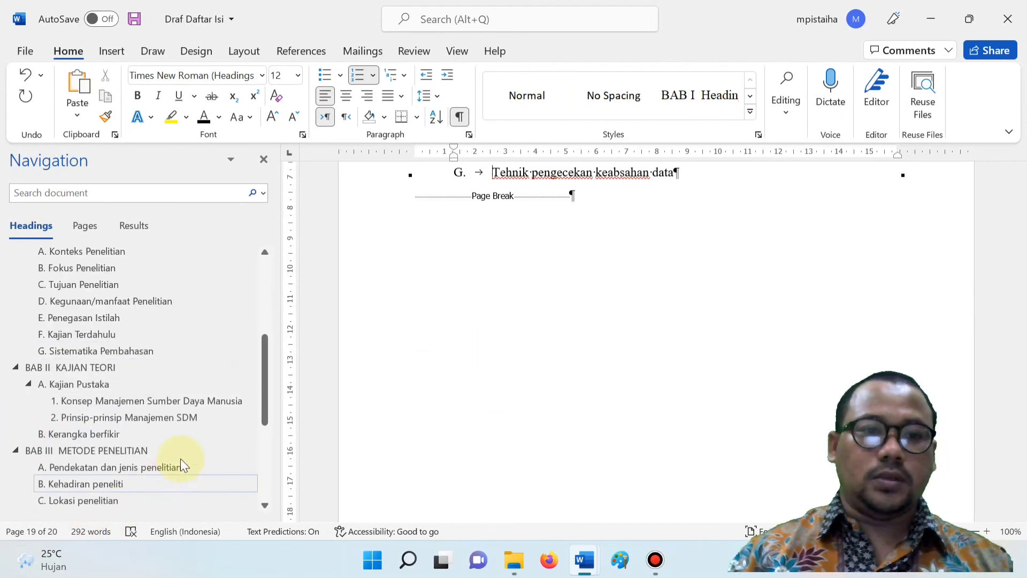
pyautogui.click(143, 451)
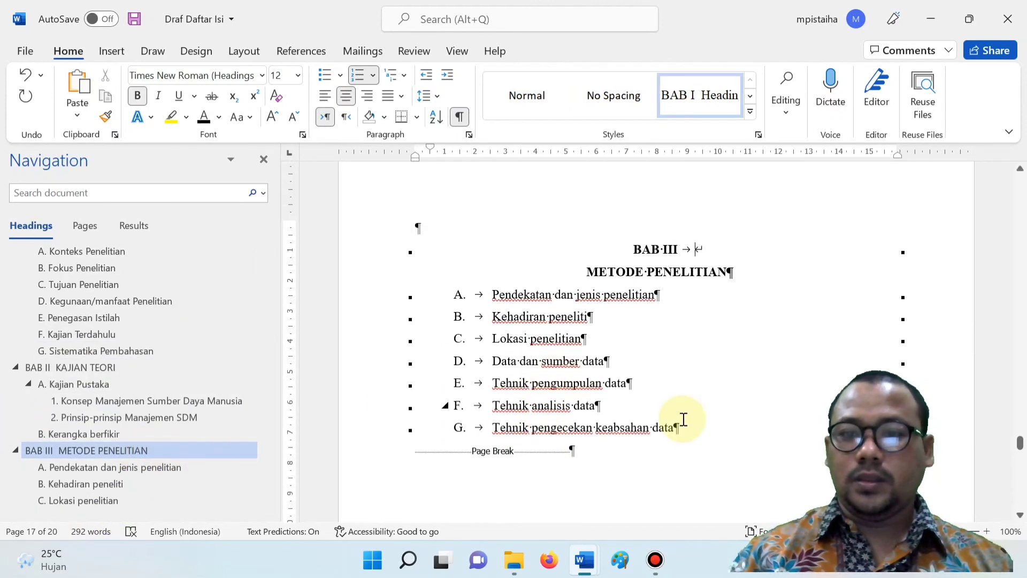
pyautogui.click(690, 436)
pyautogui.moveTo(627, 379); pyautogui.dragTo(493, 294)
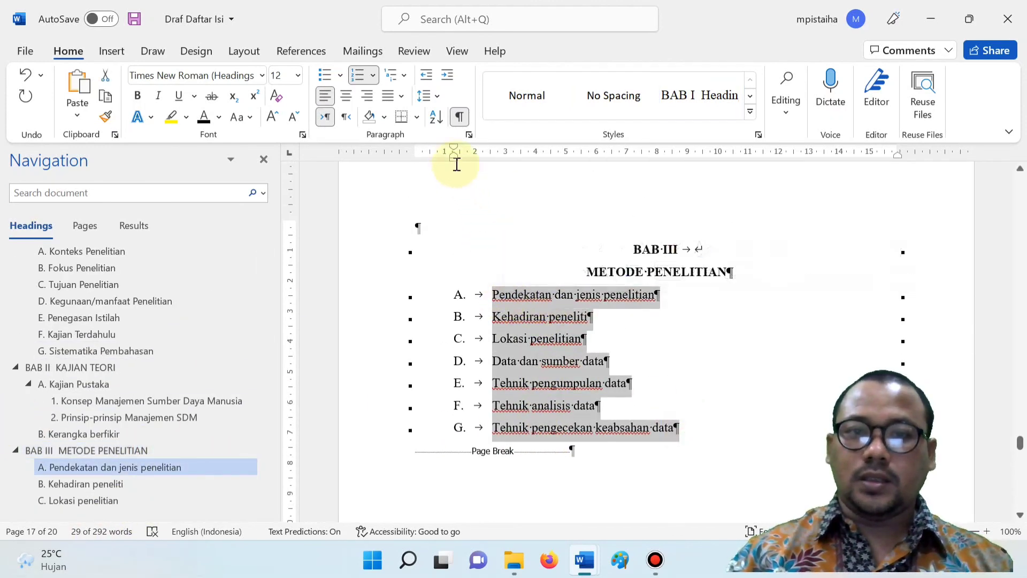
pyautogui.moveTo(453, 161); pyautogui.dragTo(416, 152)
pyautogui.click(738, 271)
pyautogui.press('Return')
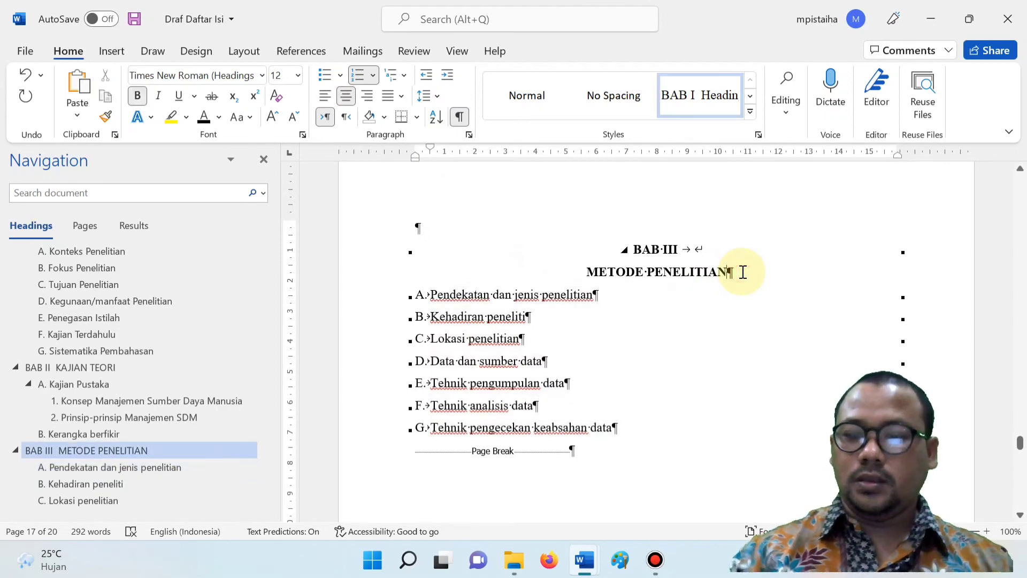
# Review the DAFTAR ISI entries from COVER down to DAFTAR PUSTAKA and go to the COVER page.
pyautogui.scroll(5, 131, 364)
pyautogui.click(131, 364)
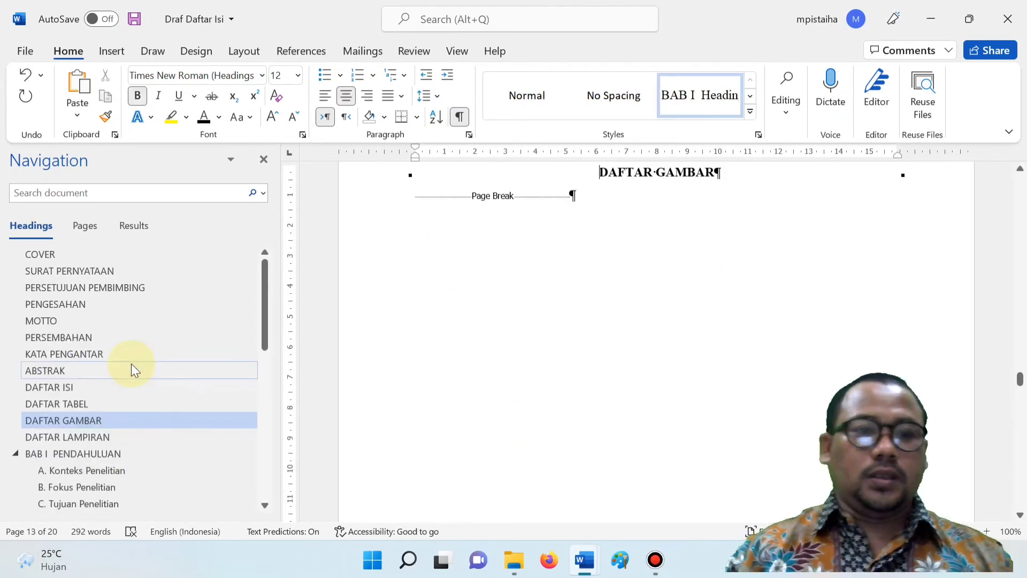
pyautogui.click(127, 384)
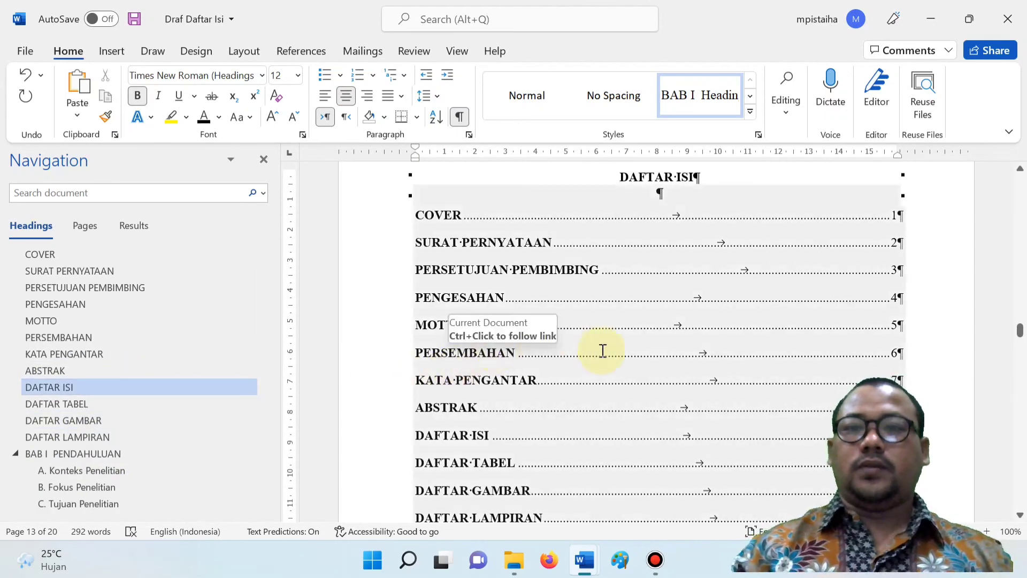
pyautogui.scroll(2, 603, 350)
pyautogui.scroll(-5, 508, 383)
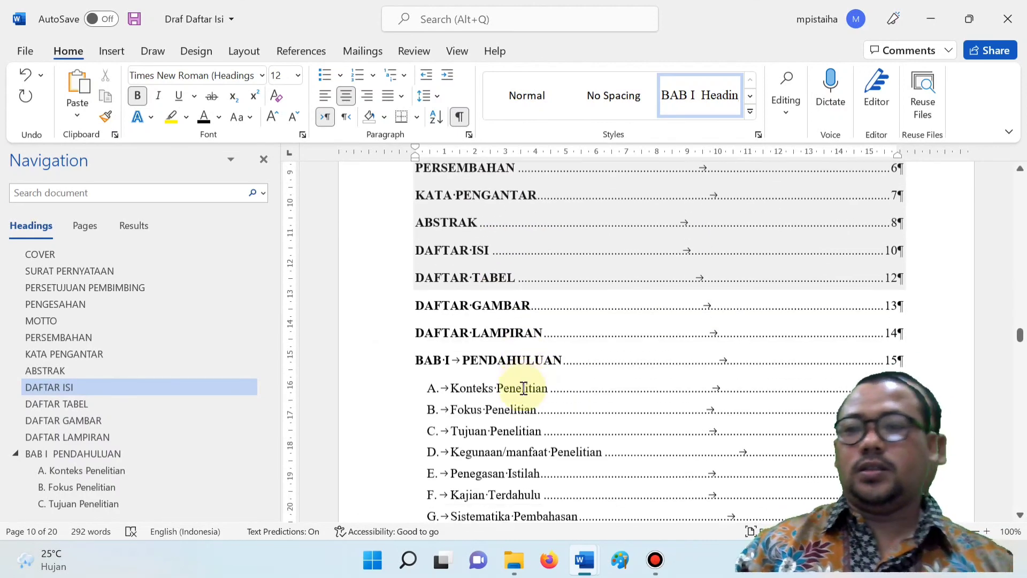
pyautogui.scroll(-15, 555, 416)
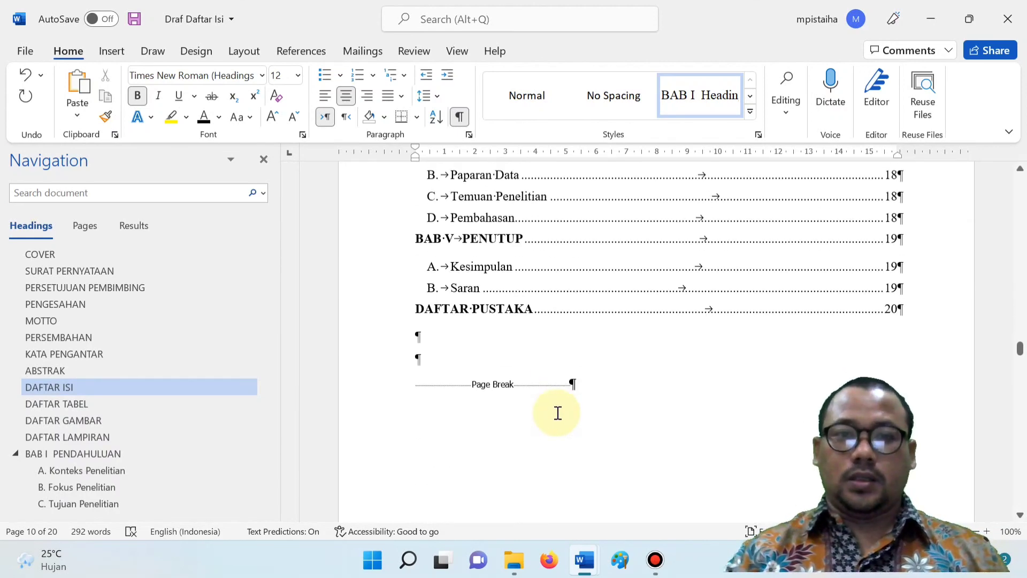
pyautogui.scroll(-8, 218, 390)
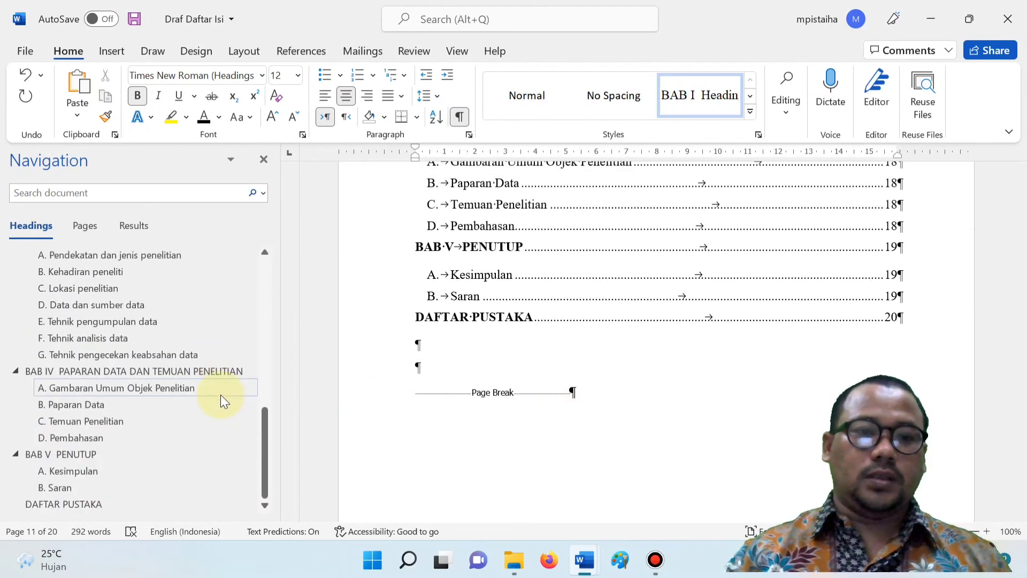
pyautogui.scroll(5, 226, 407)
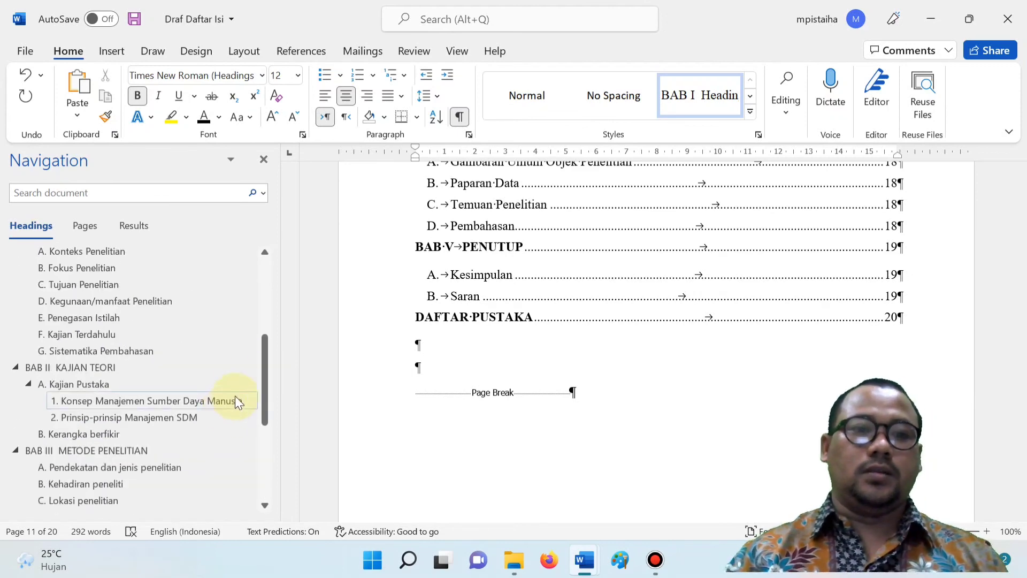
pyautogui.scroll(5, 214, 356)
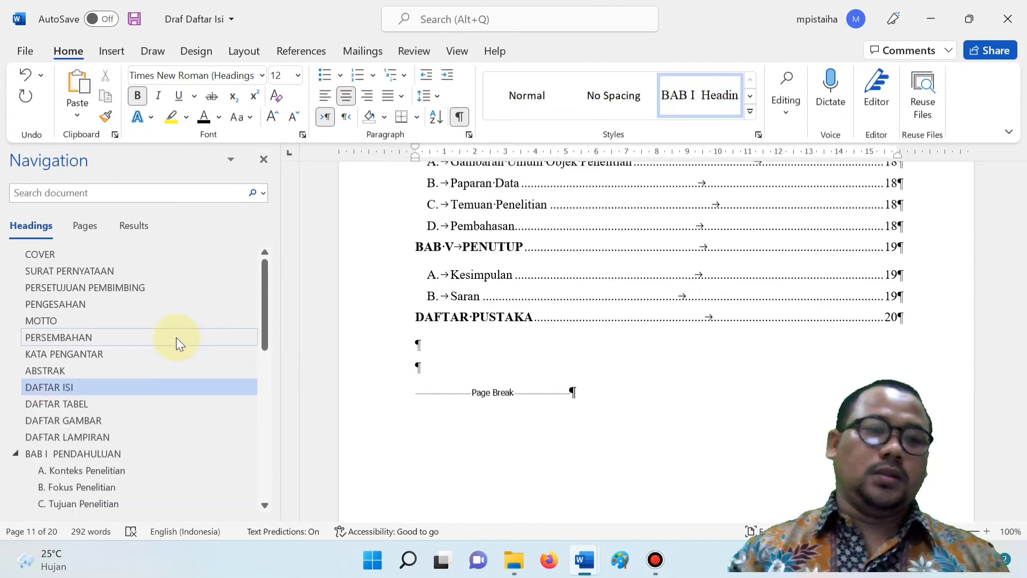
pyautogui.click(157, 255)
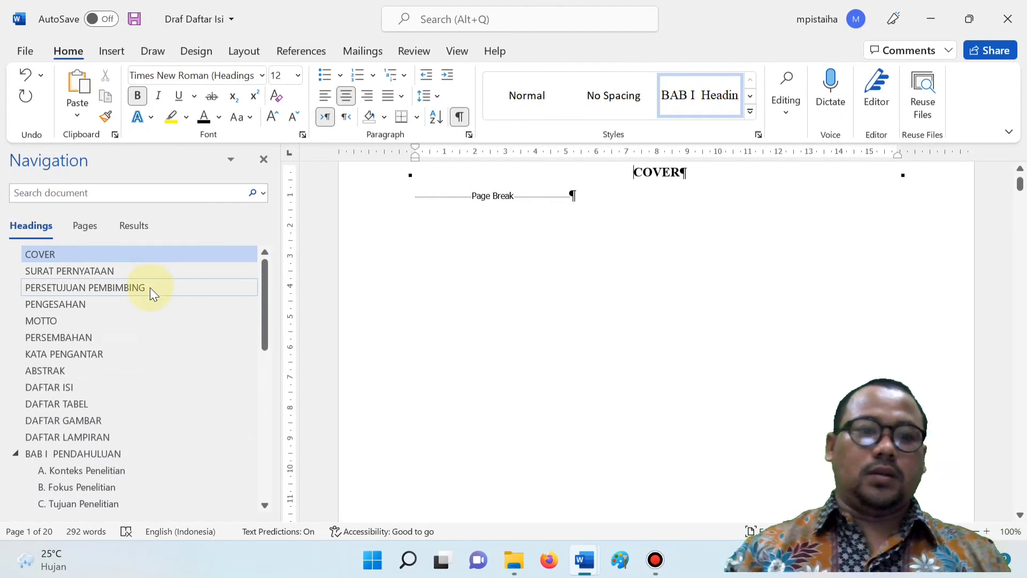